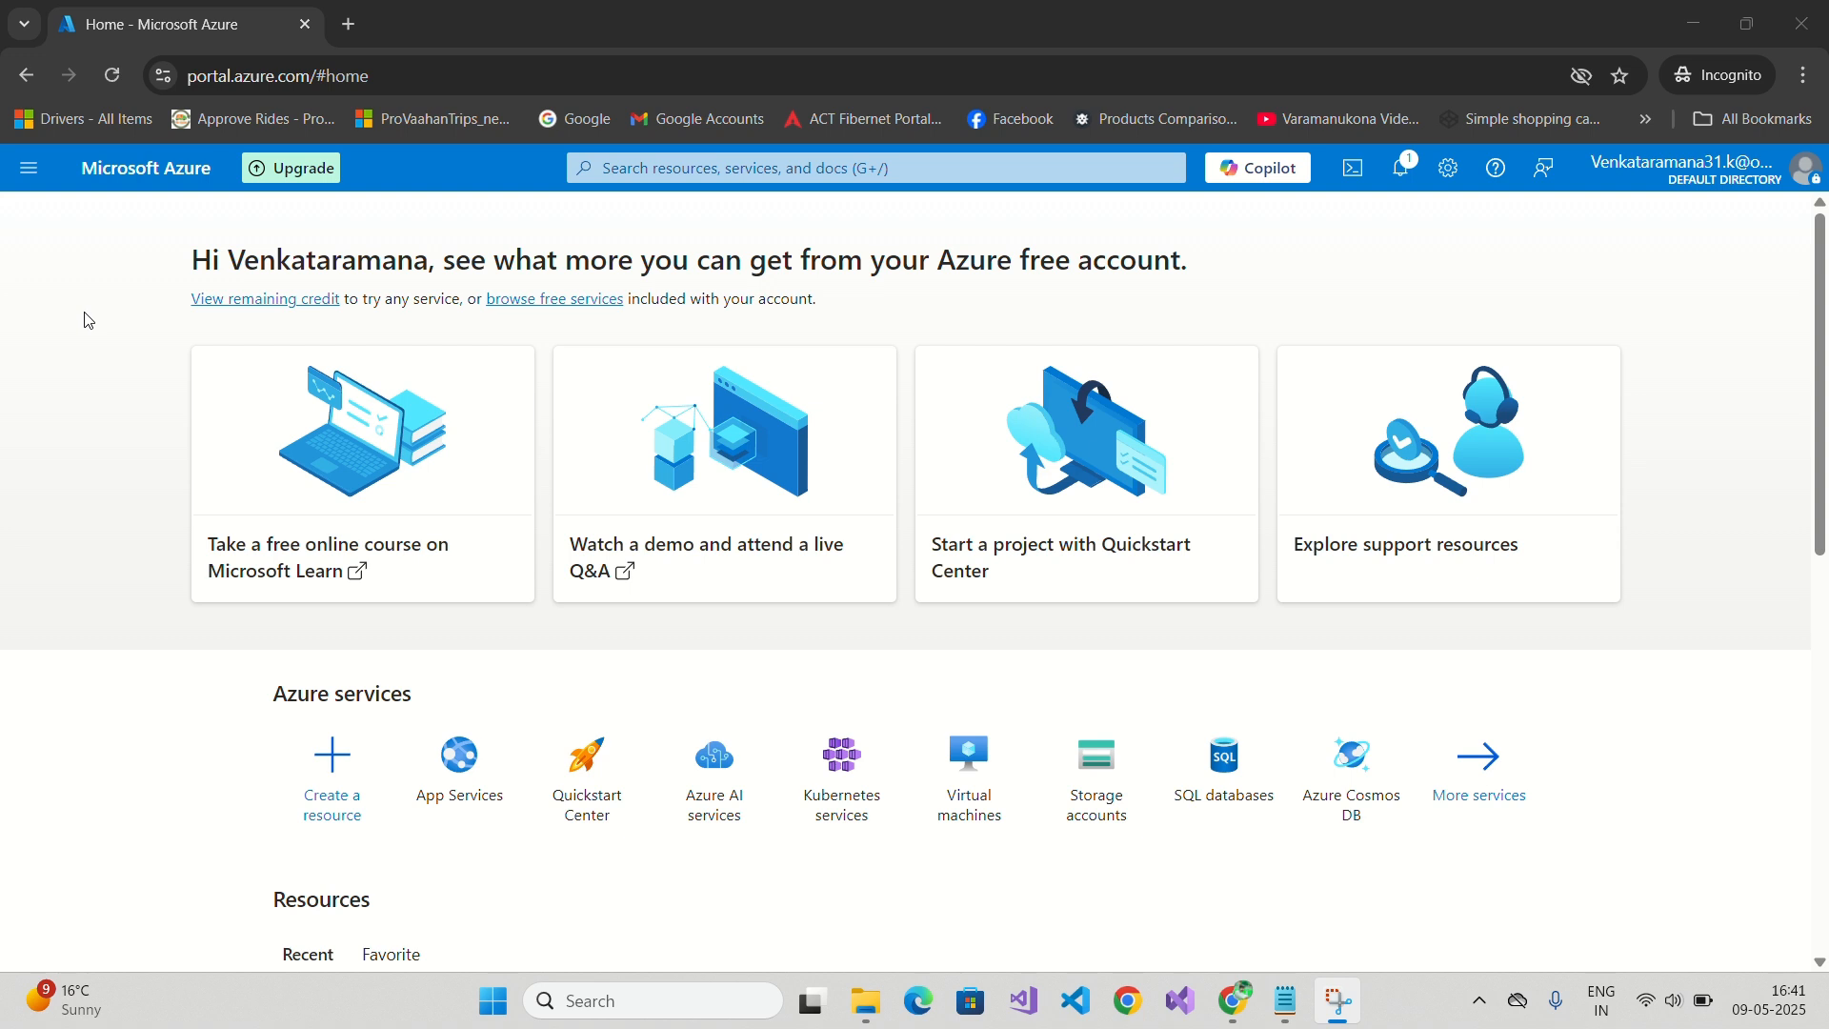
Go to App Services and start creating a new Web App.
{"action": "left_click", "coordinate": [647, 179]}
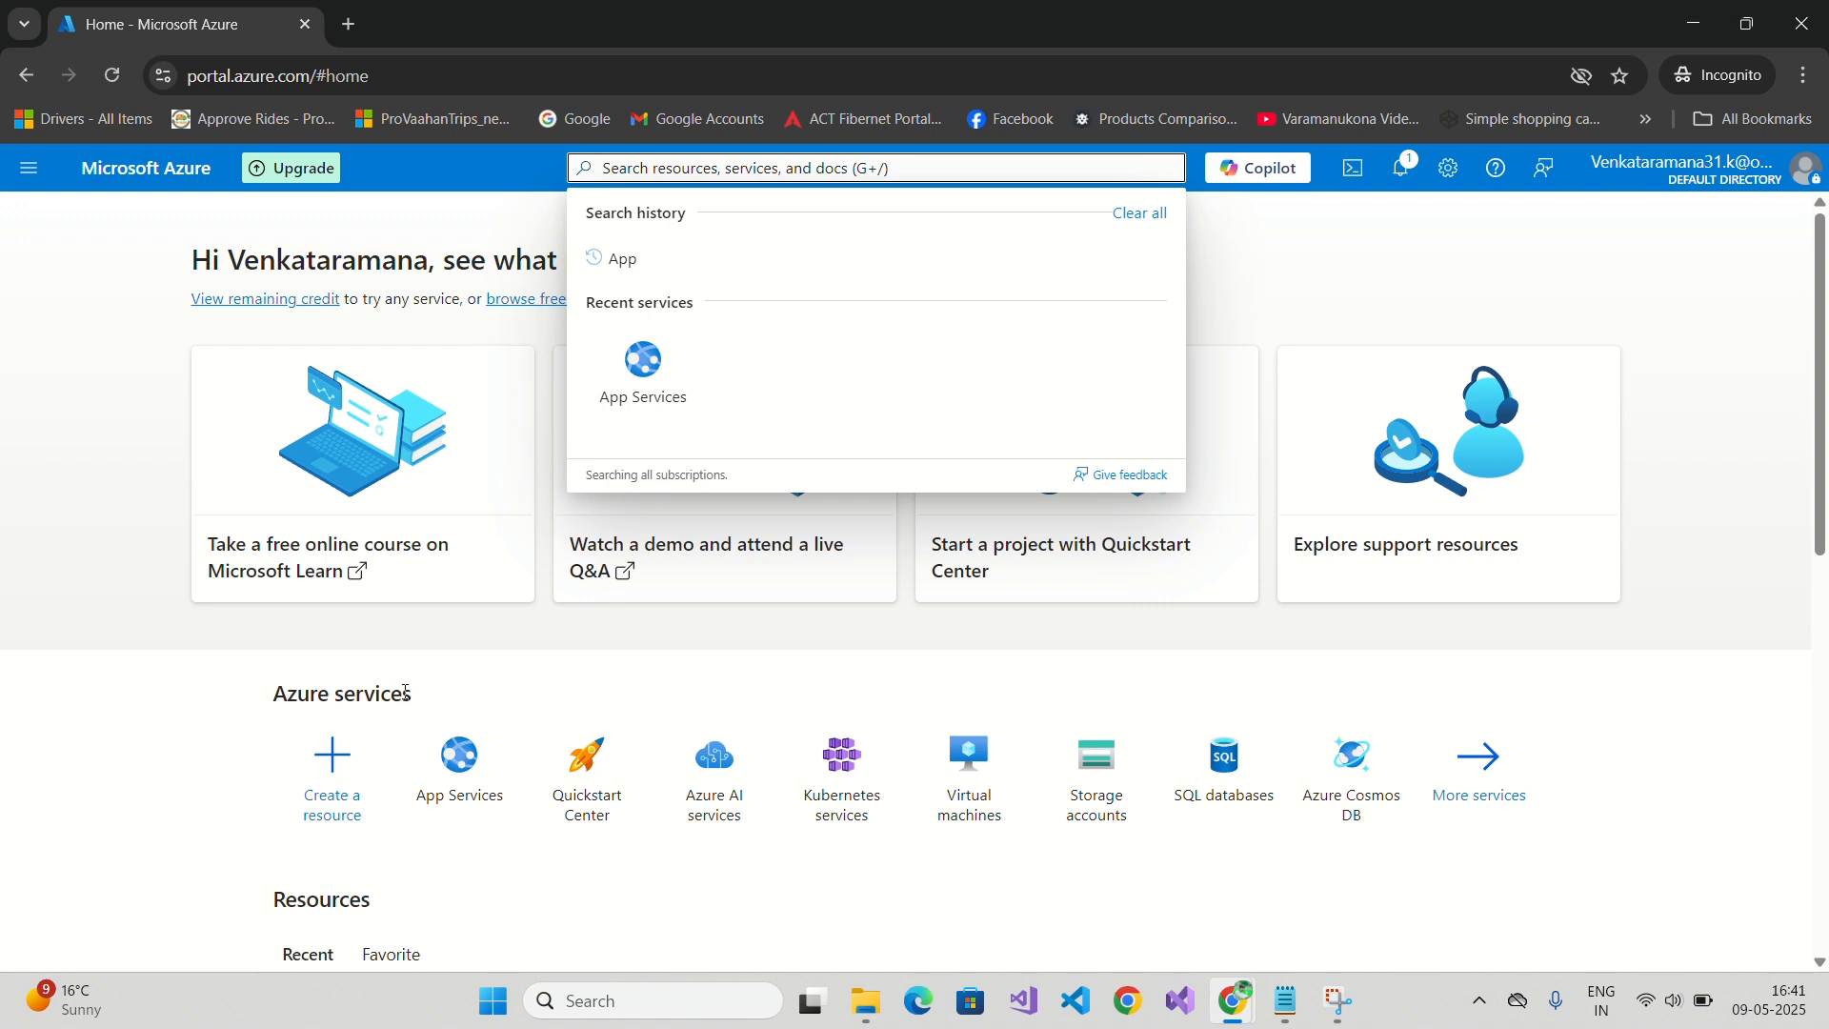
{"action": "left_click", "coordinate": [646, 381]}
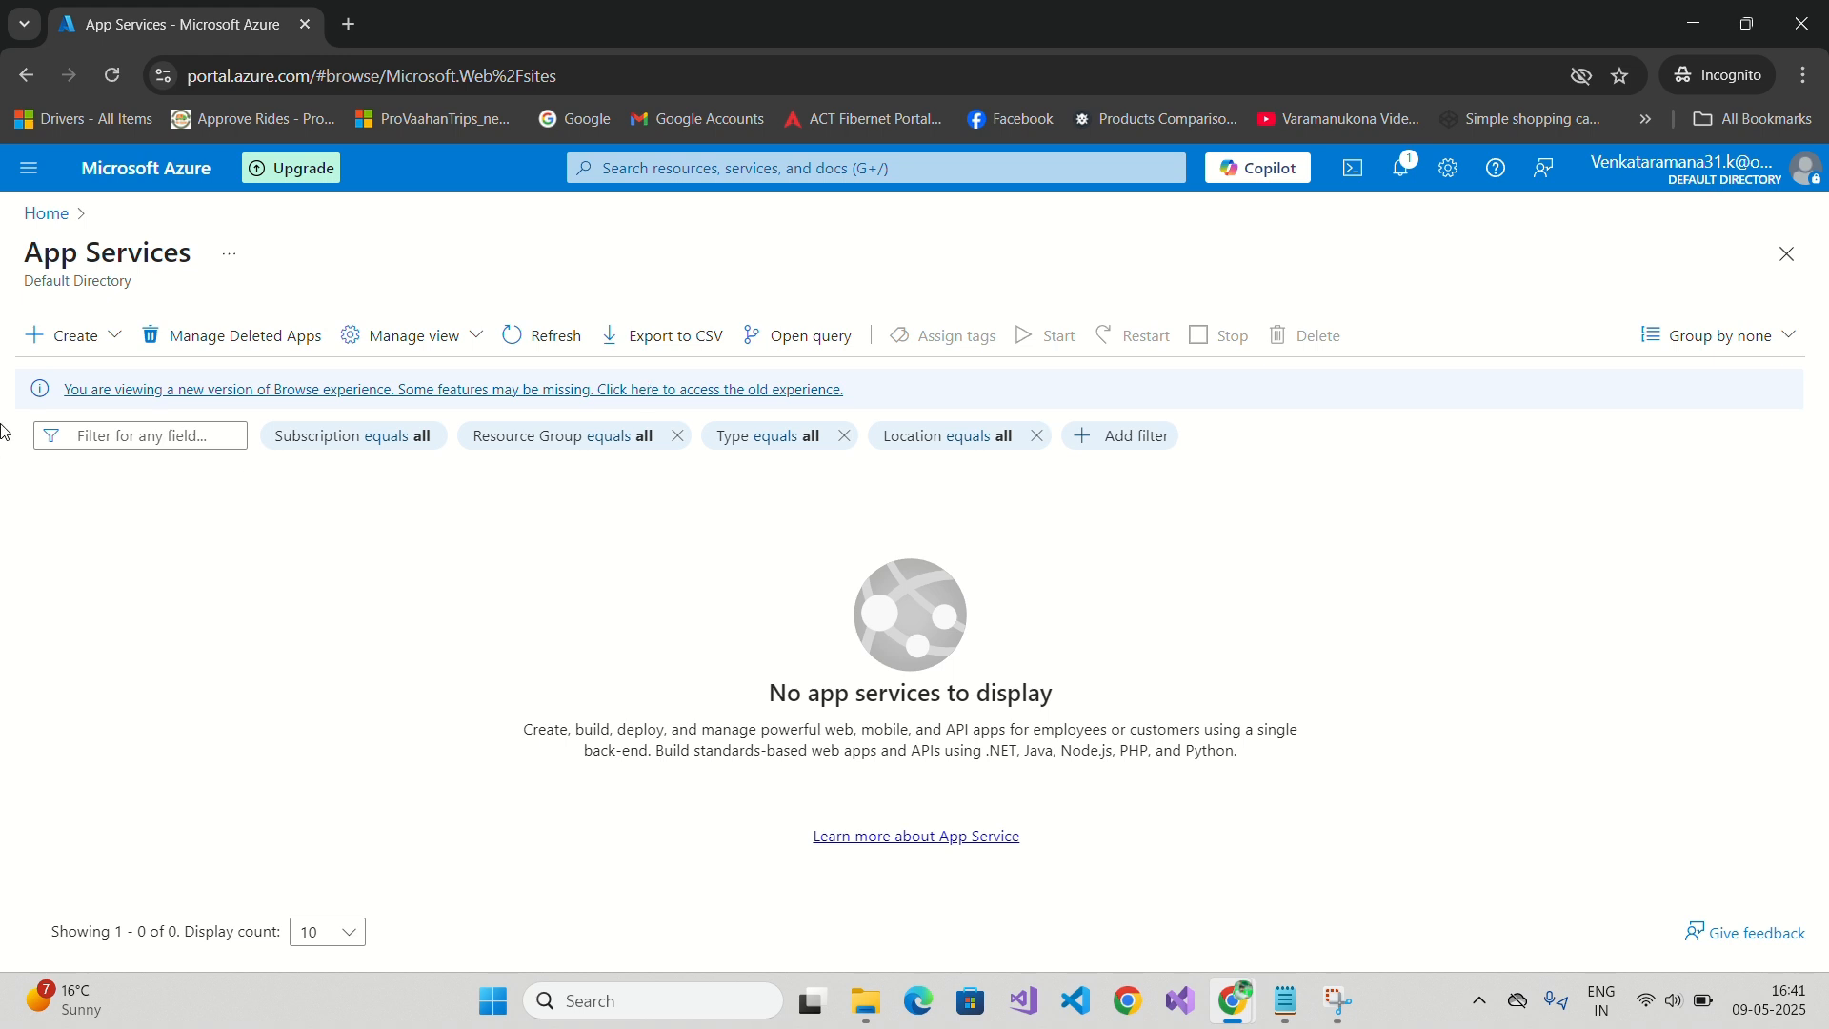
{"action": "left_click", "coordinate": [116, 341]}
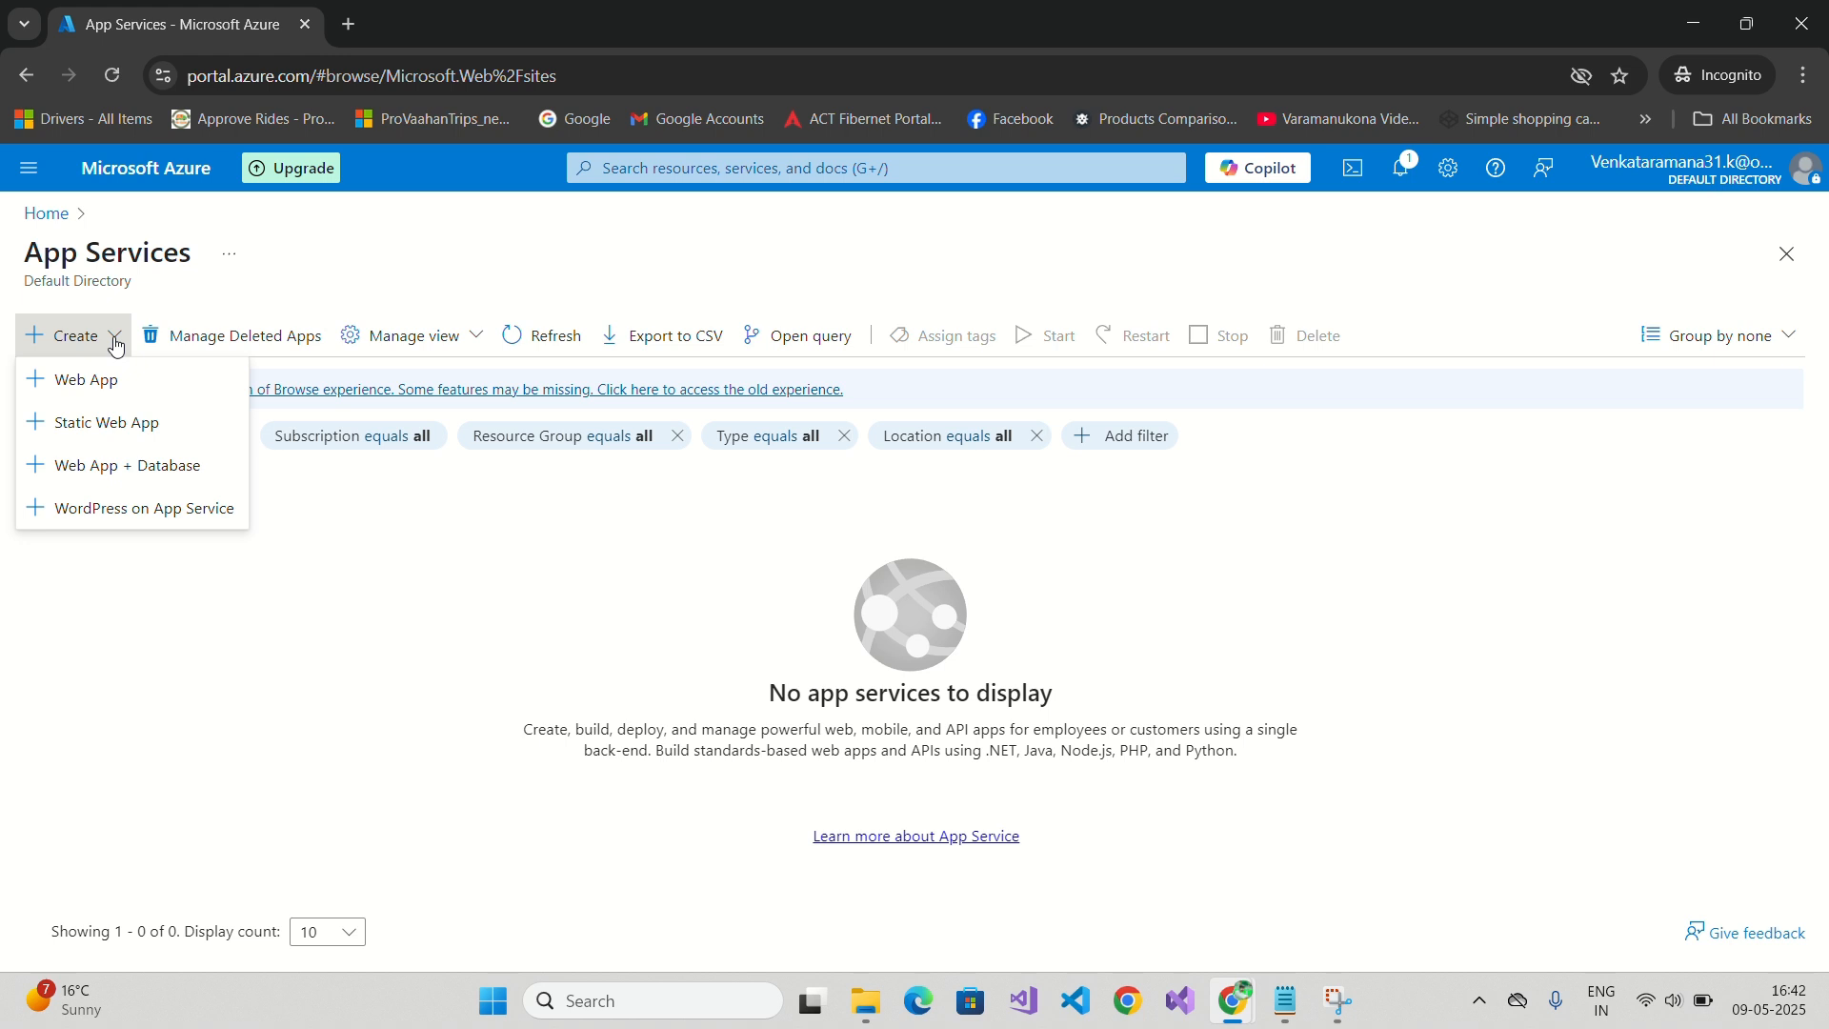
{"action": "left_click", "coordinate": [106, 397]}
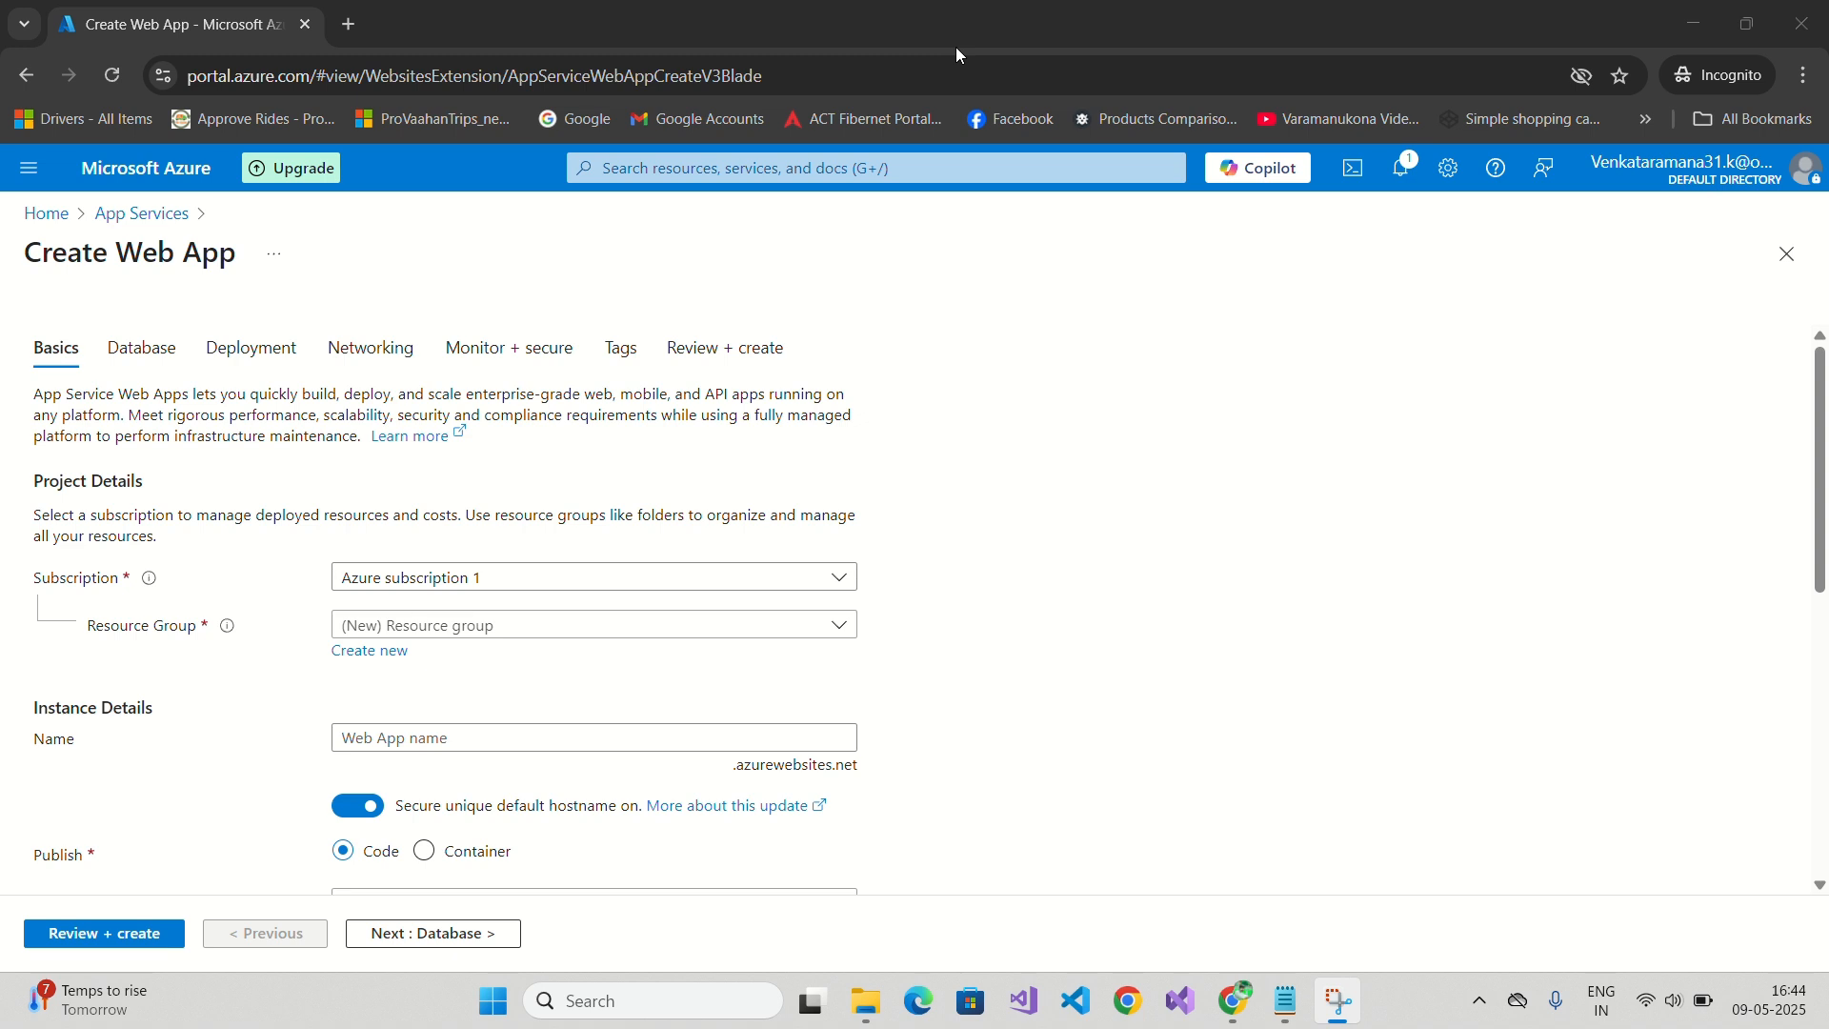
Create a new resource group named GRABFUT_RG for the web app.
{"action": "left_click", "coordinate": [368, 651]}
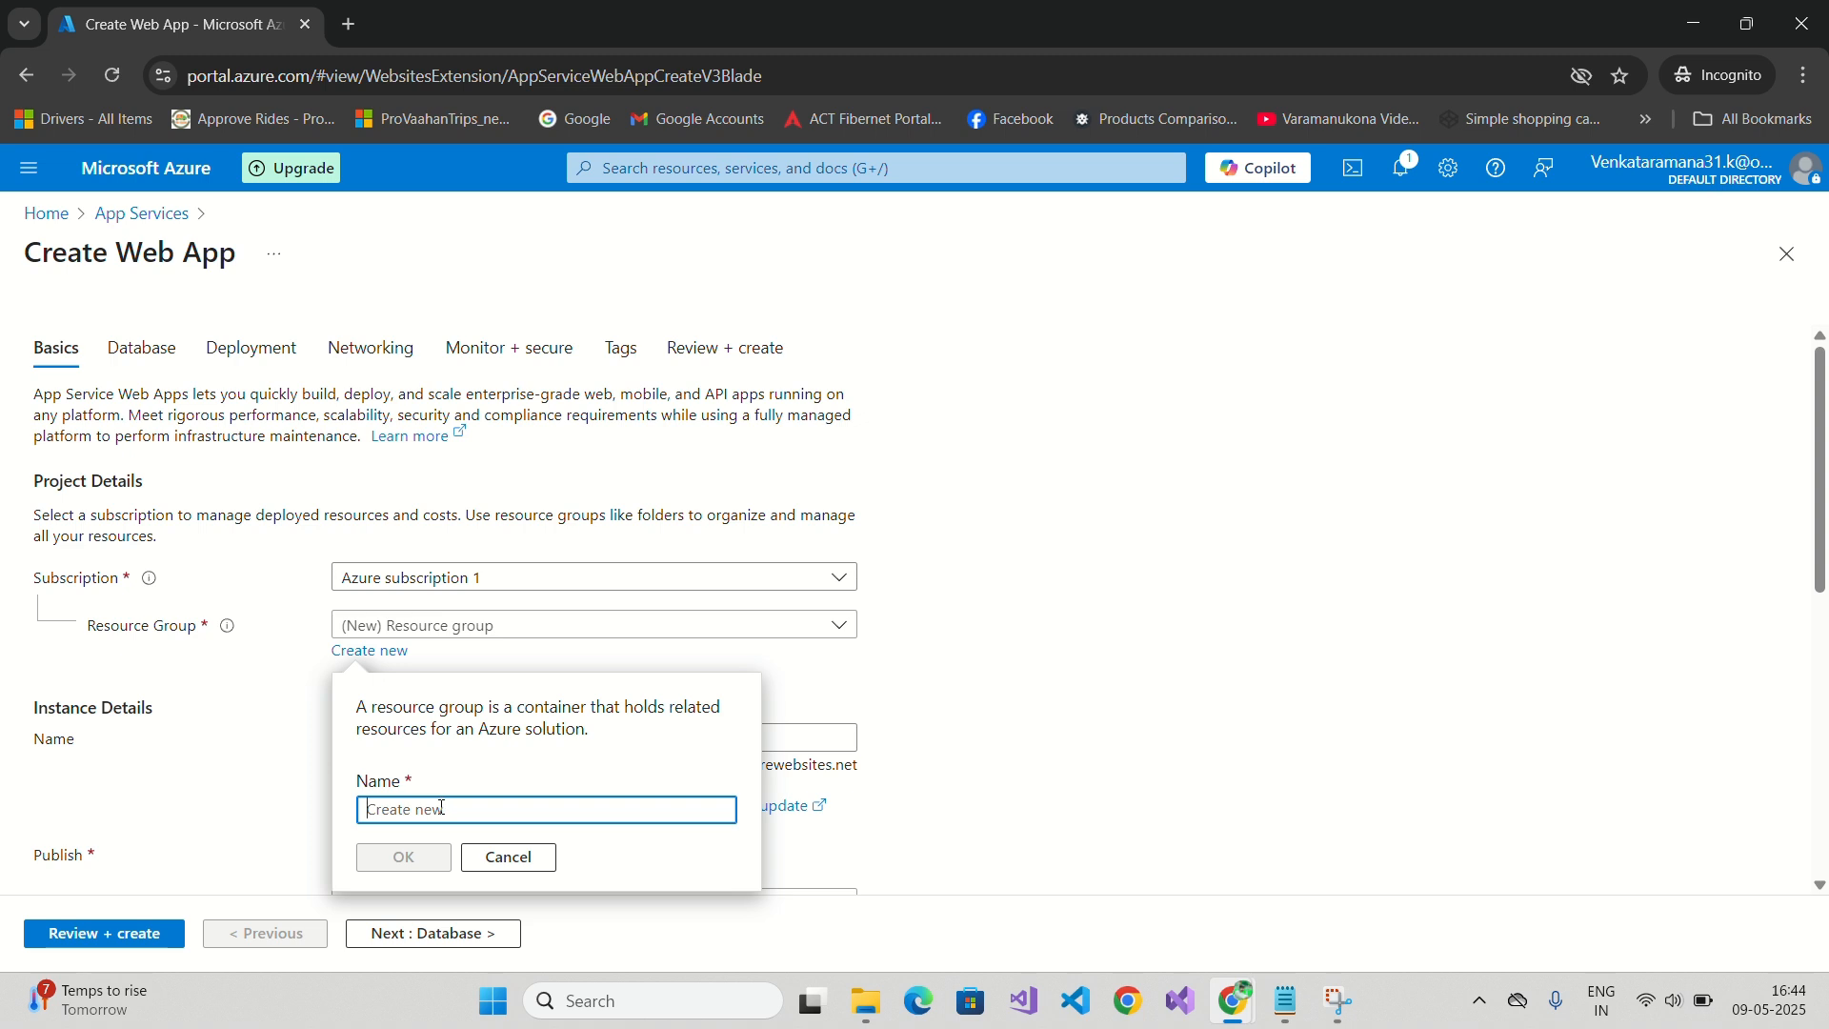
{"action": "type", "text": "GRABFUR_"}
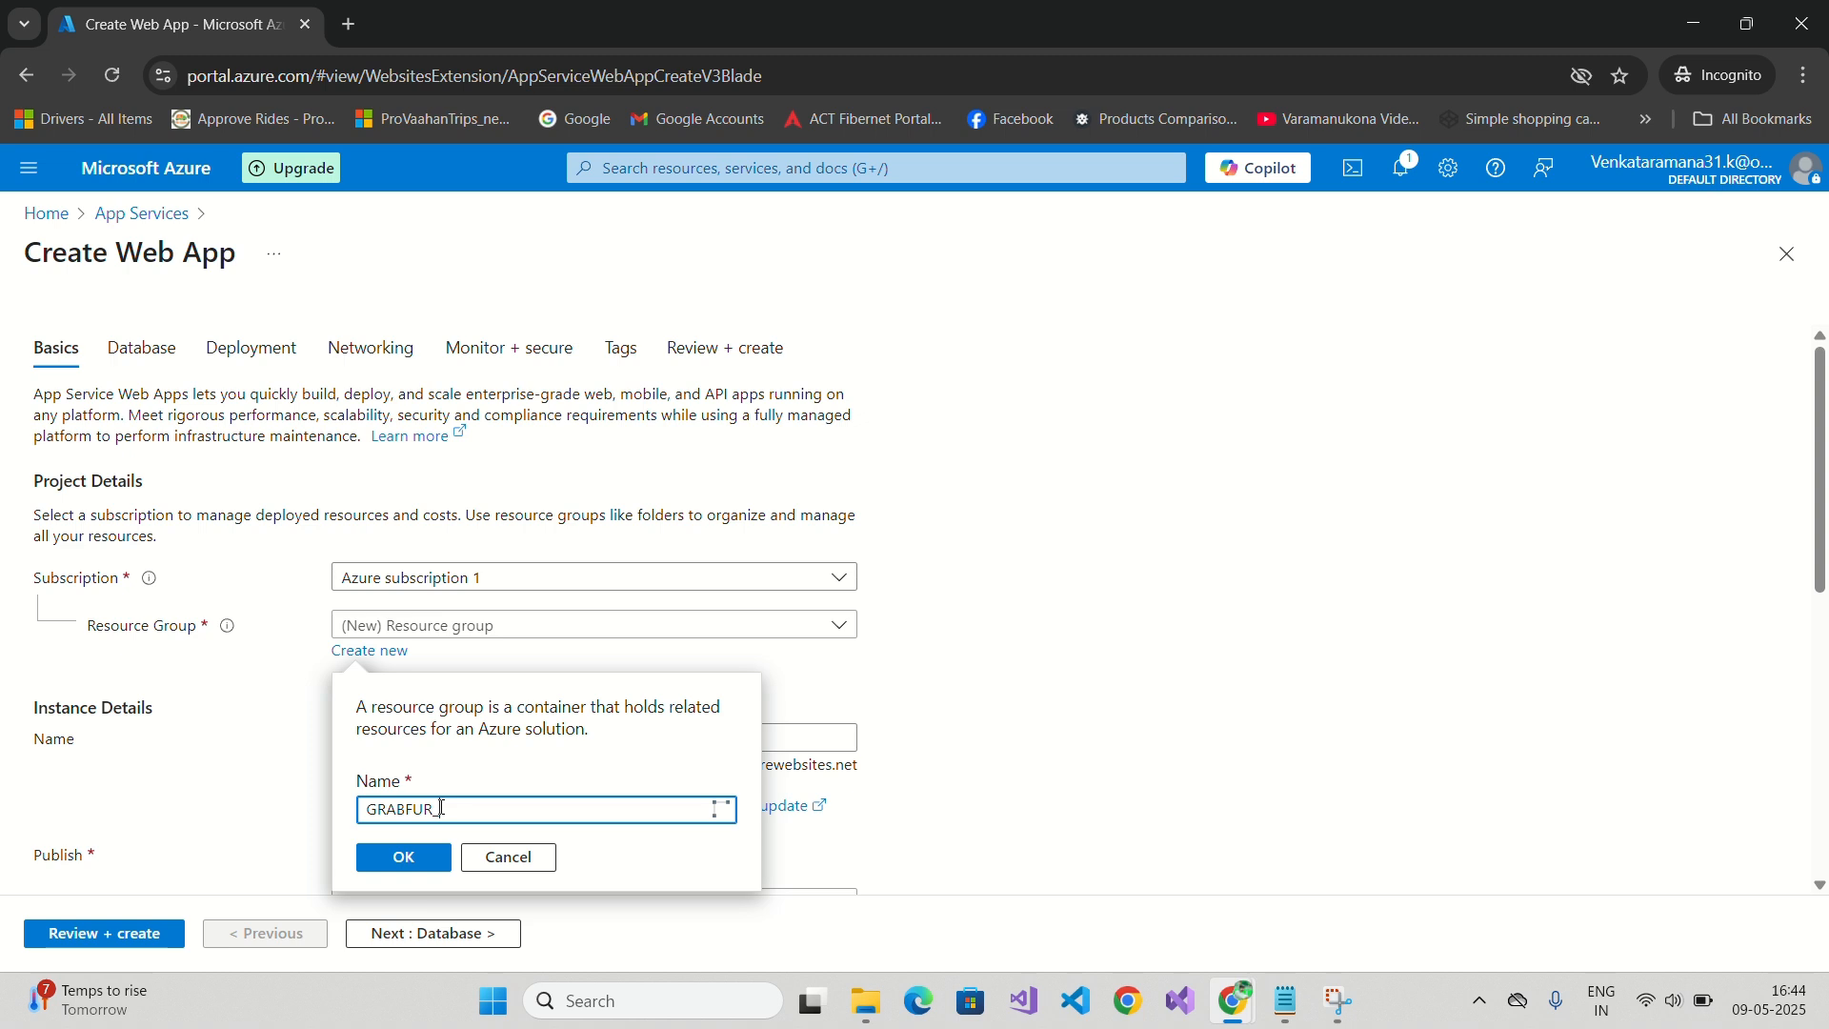
{"action": "type", "text": "RG"}
{"action": "key", "text": "BackSpace"}
{"action": "type", "text": "T_RG"}
{"action": "left_click_drag", "start_coordinate": [433, 808], "coordinate": [355, 790]}
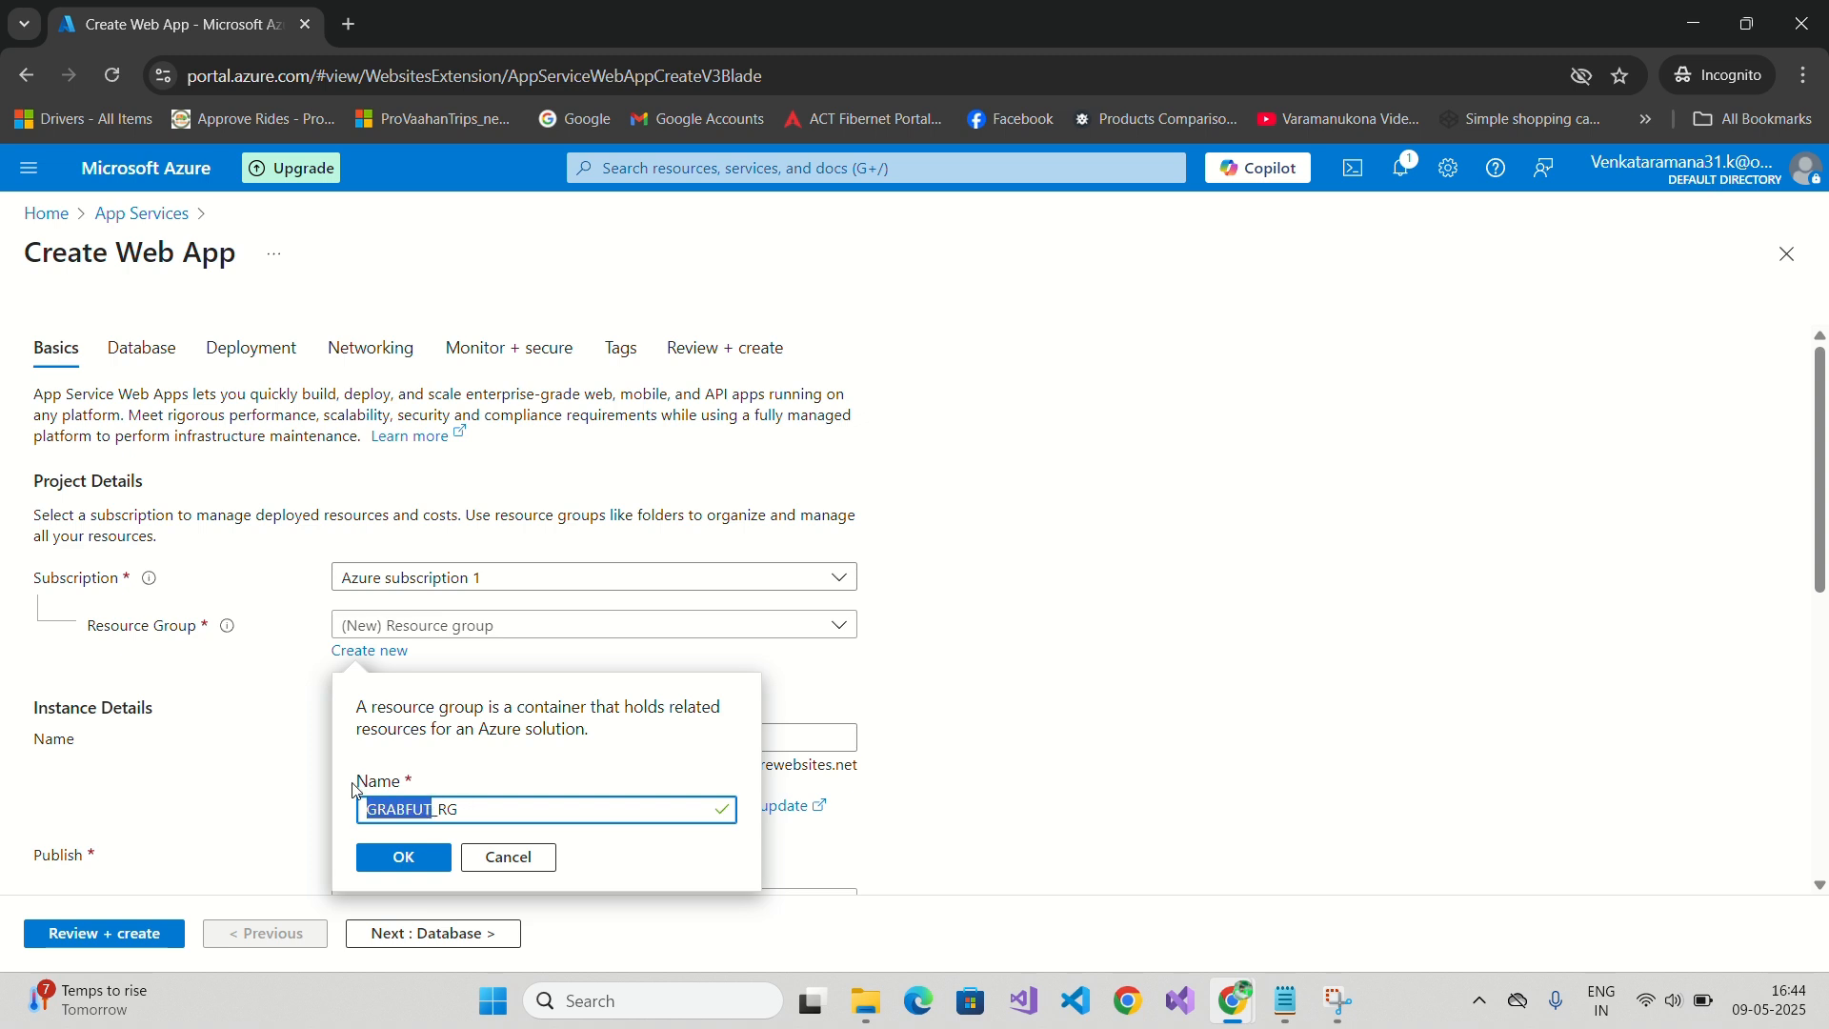
{"action": "left_click", "coordinate": [405, 859]}
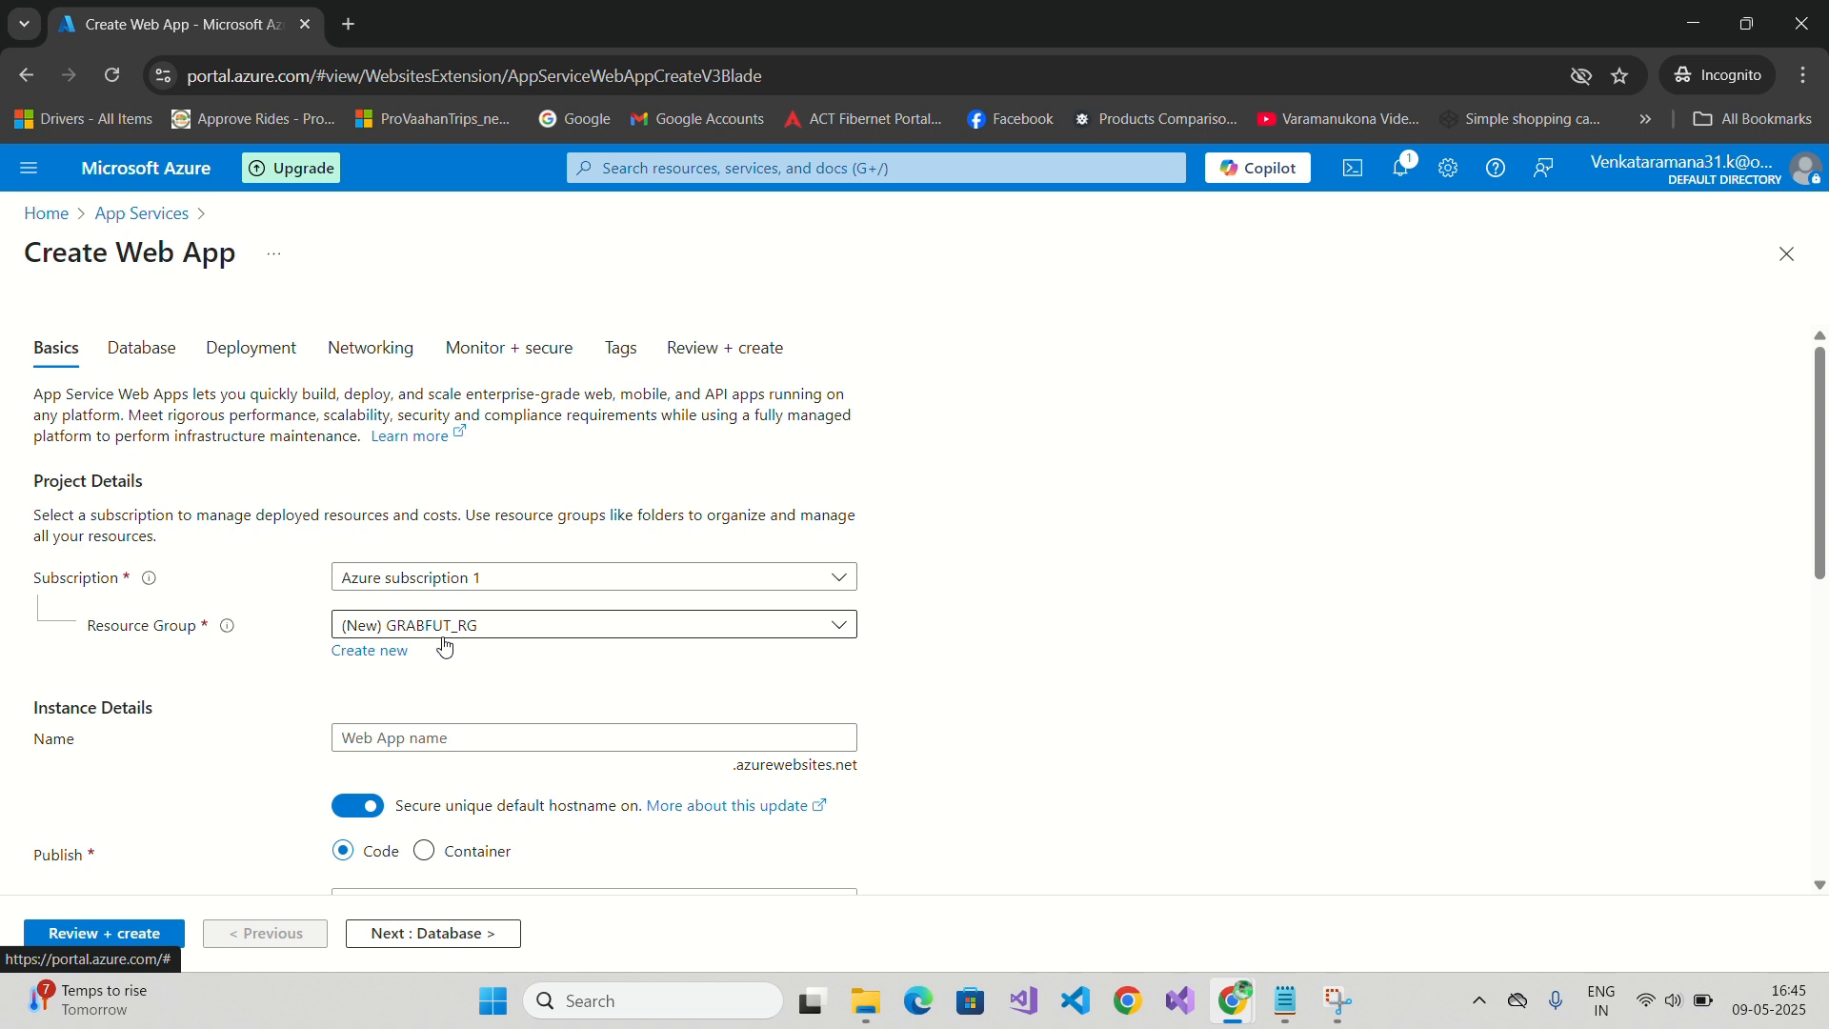
Name the web app grabfut and turn off the secure unique default hostname.
{"action": "left_click", "coordinate": [422, 747]}
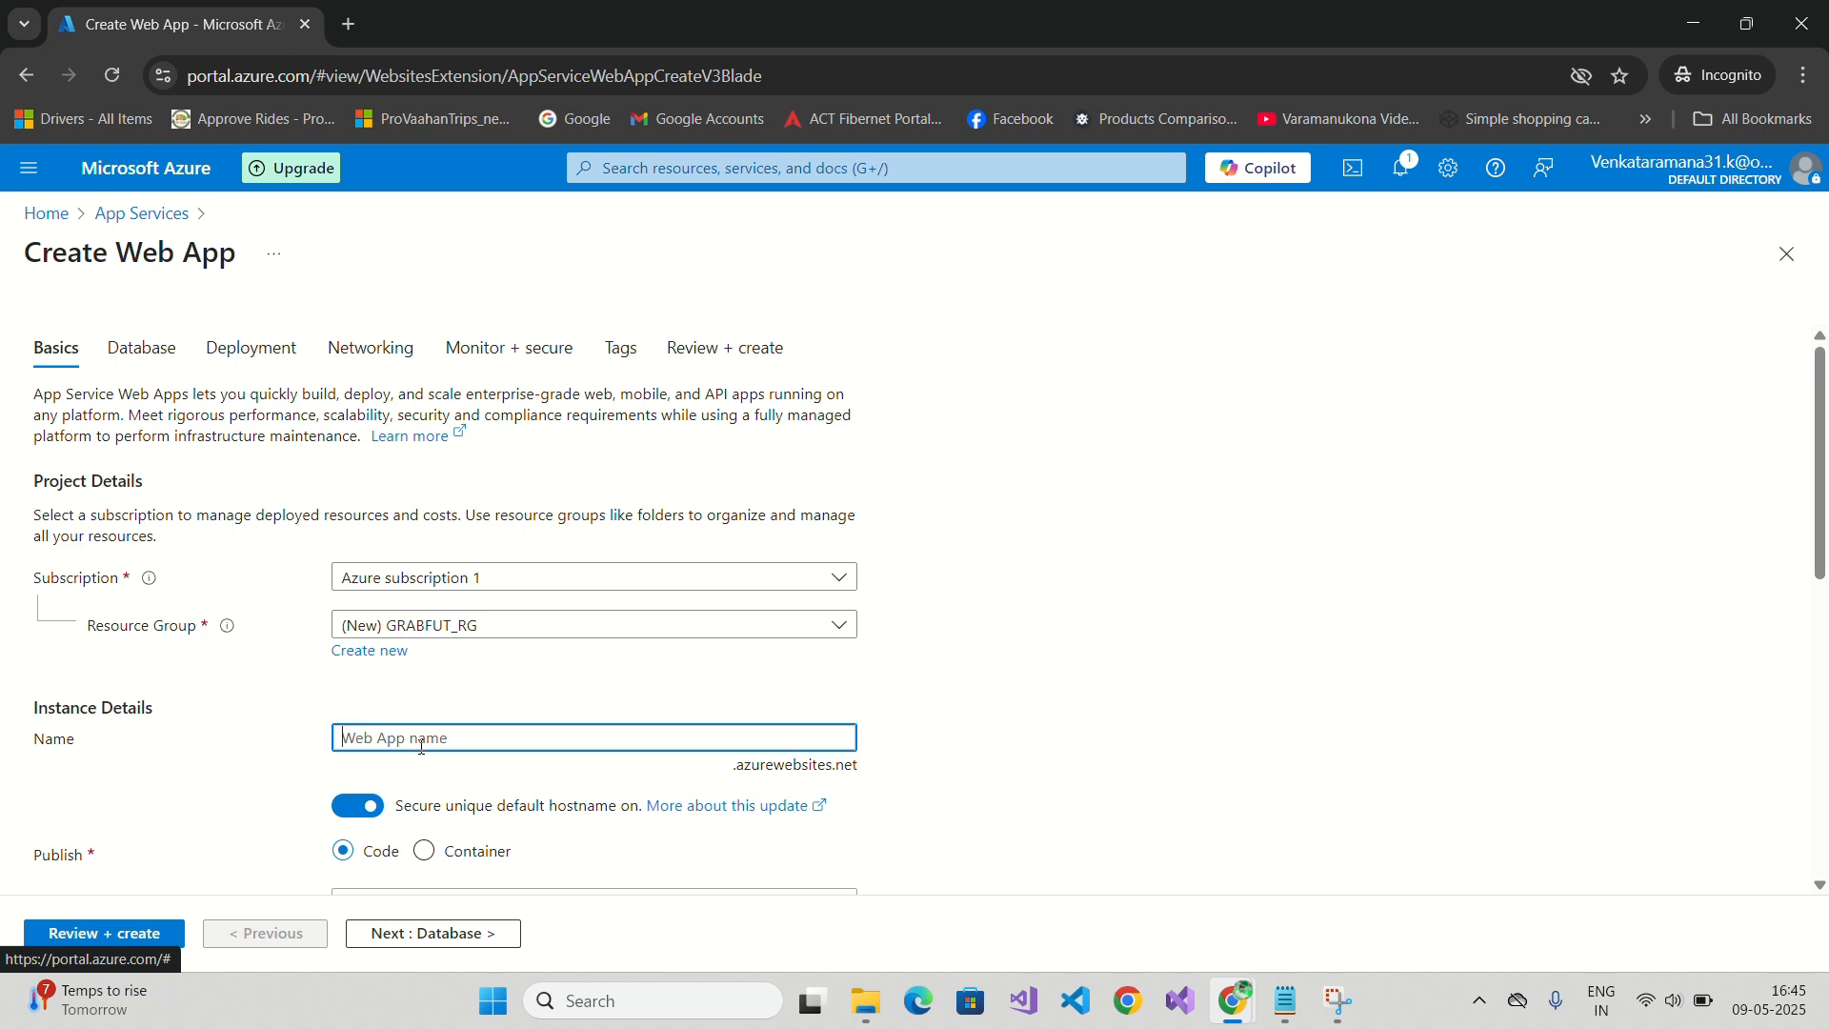
{"action": "type", "text": "grabfut"}
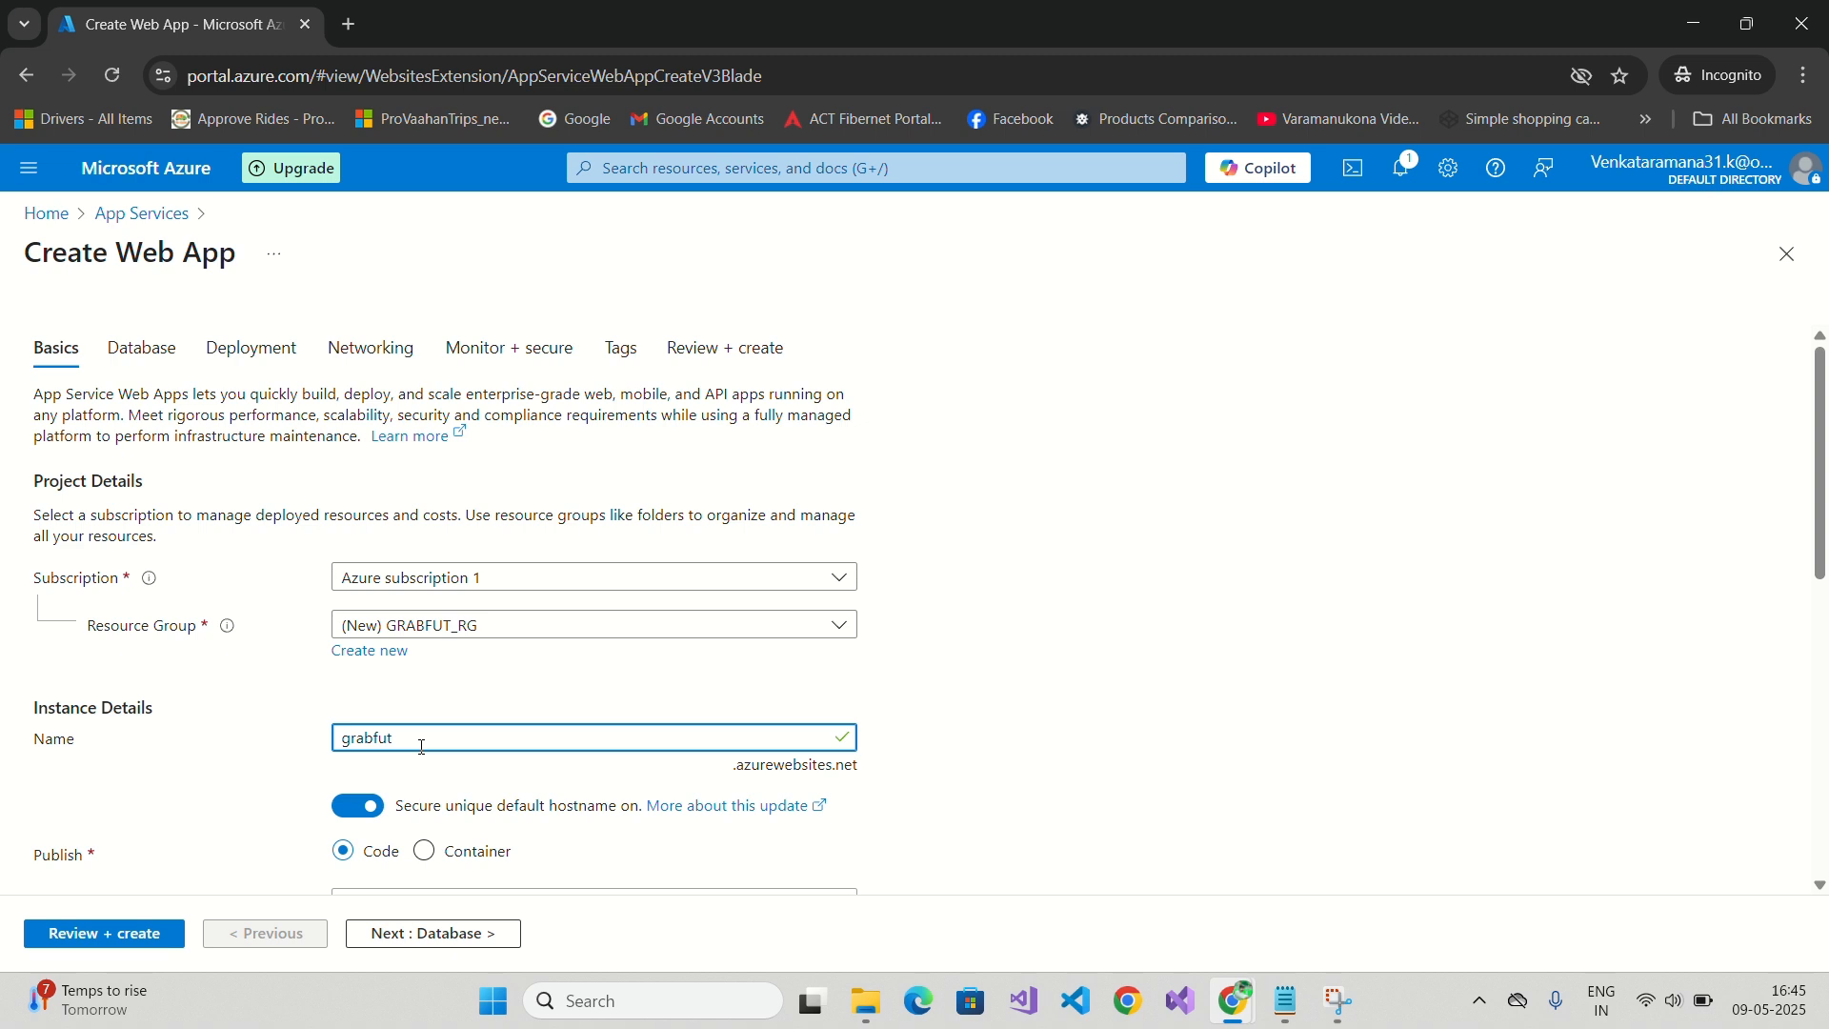
{"action": "left_click_drag", "start_coordinate": [738, 771], "coordinate": [845, 756]}
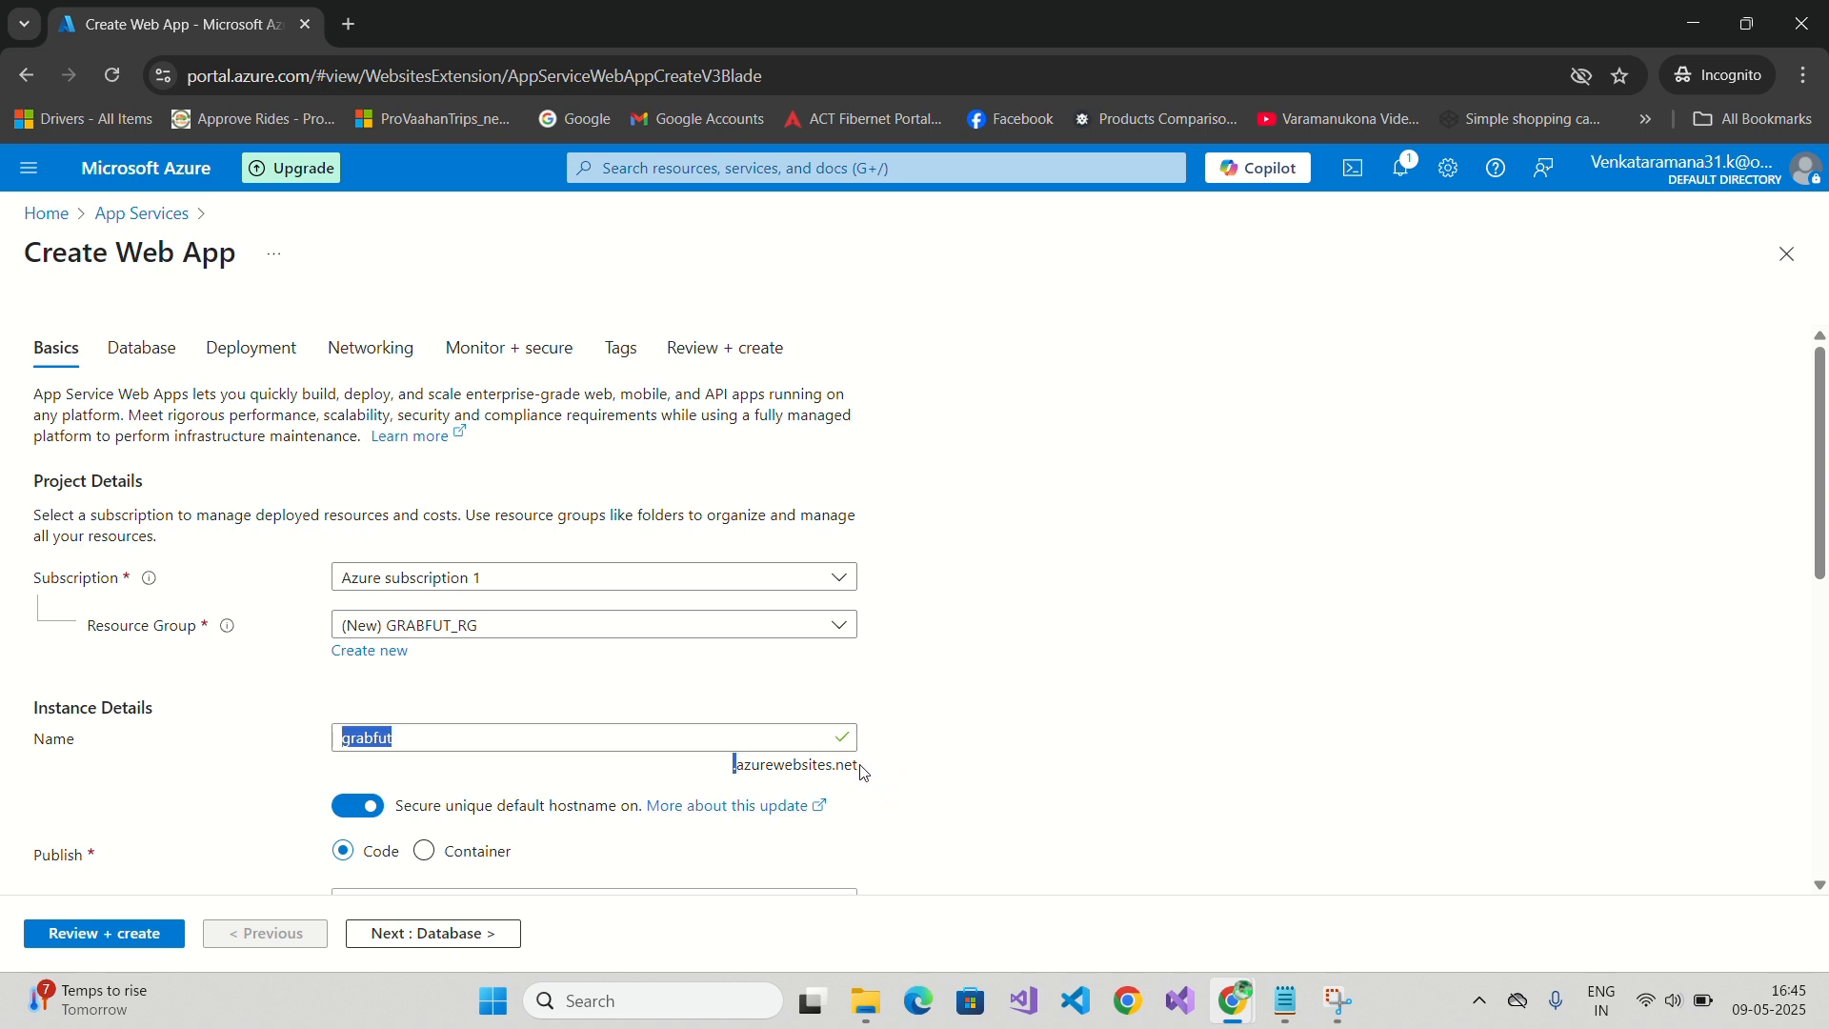
{"action": "left_click", "coordinate": [394, 742]}
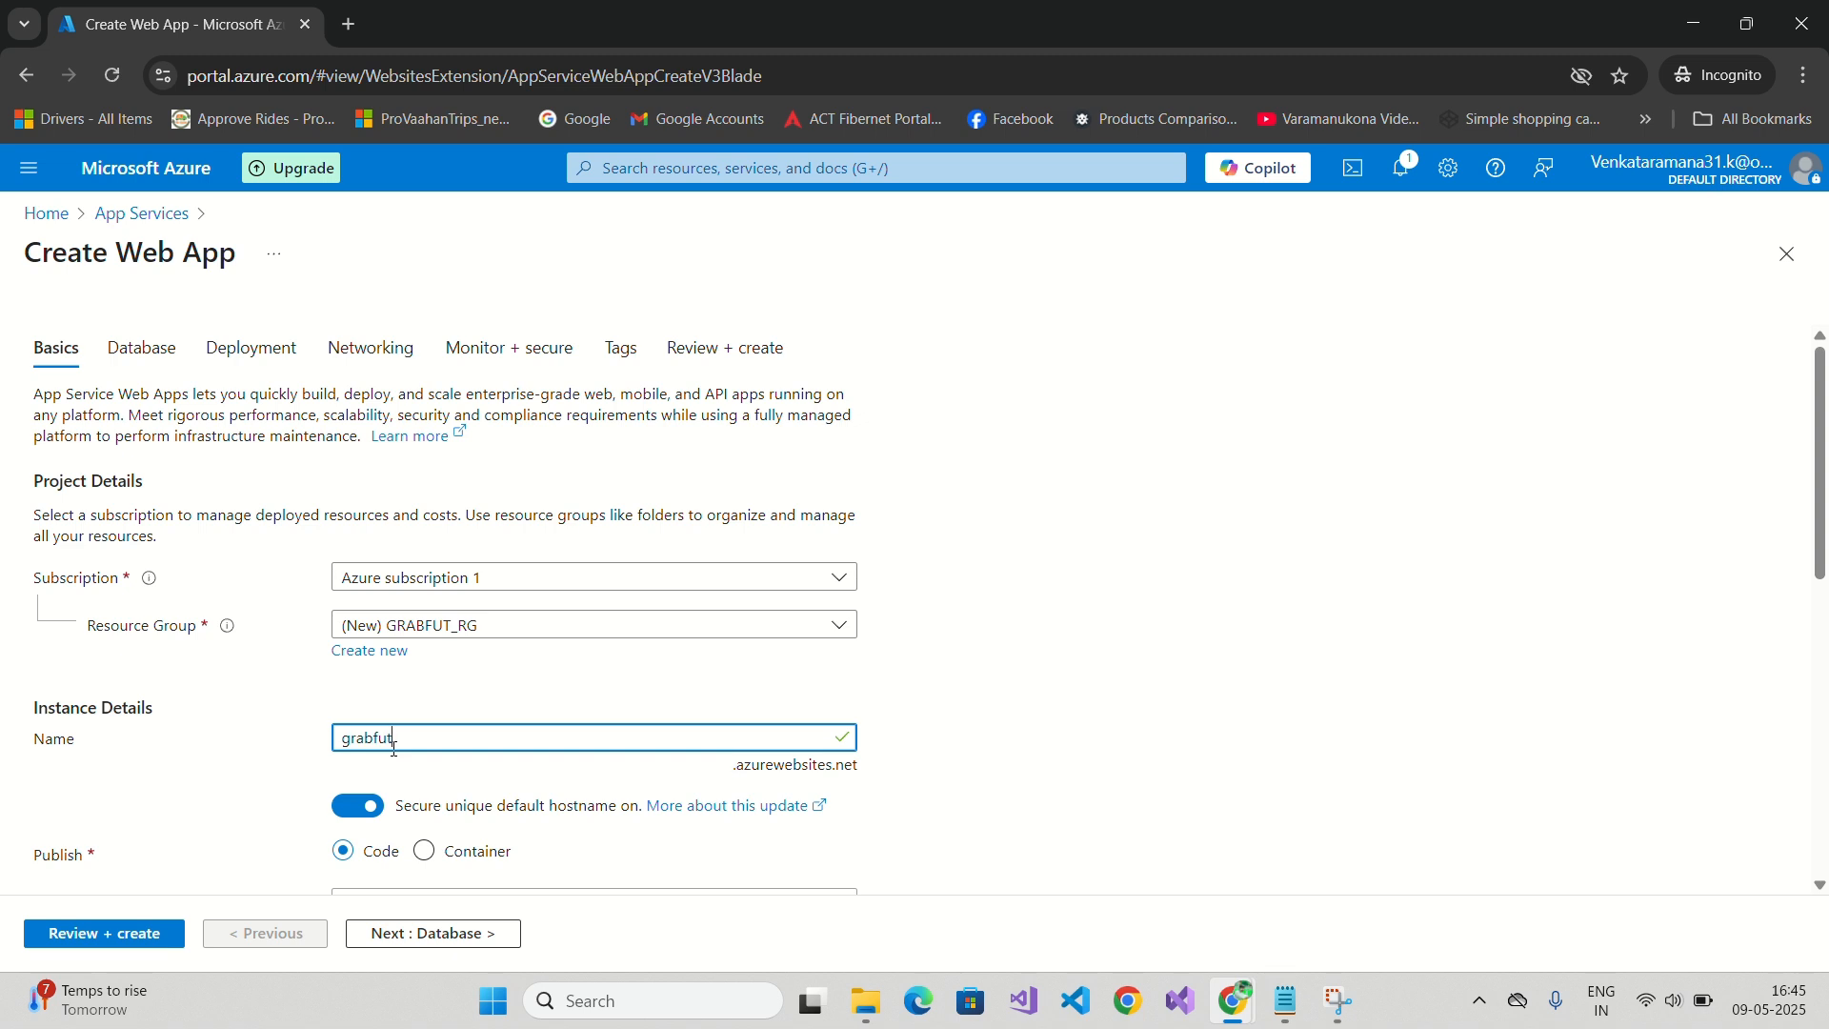
{"action": "left_click_drag", "start_coordinate": [393, 742], "coordinate": [333, 728]}
{"action": "left_click", "coordinate": [370, 810]}
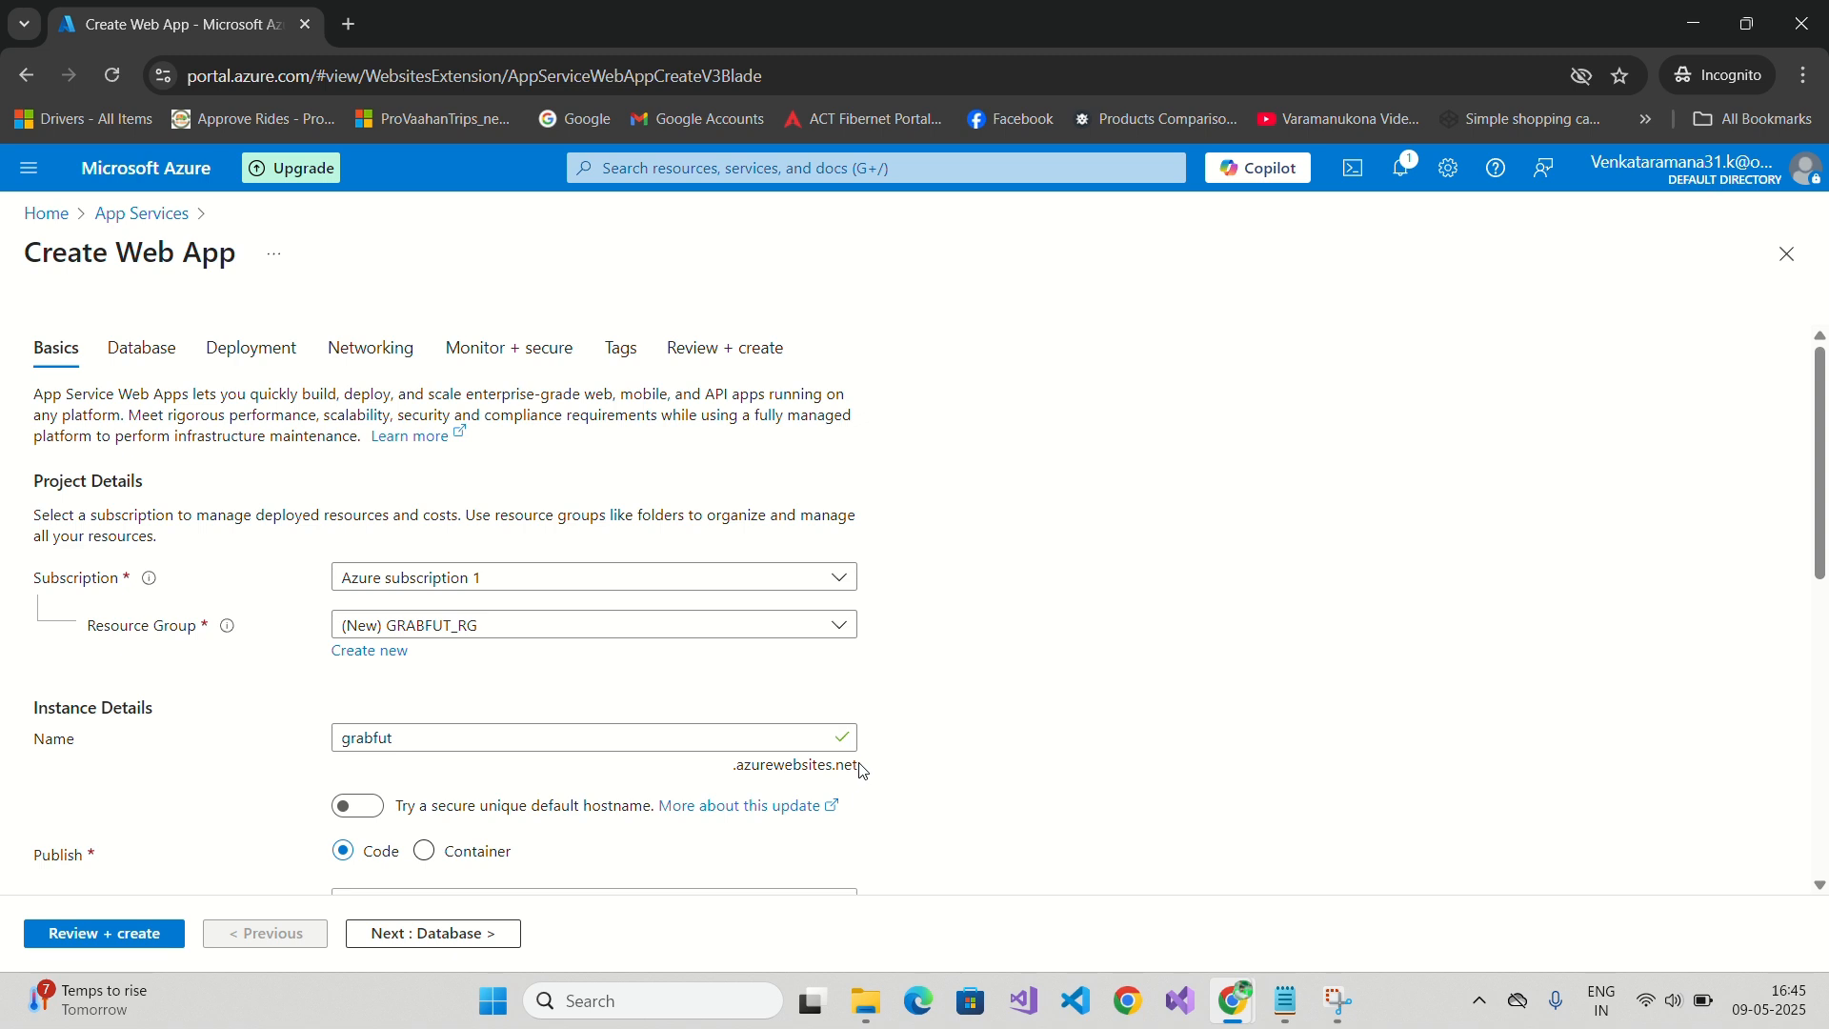
Review the available runtime stacks and choose ASP.NET V4.8 for the web app.
{"action": "scroll", "coordinate": [863, 772], "scroll_direction": "down", "scroll_amount": 1}
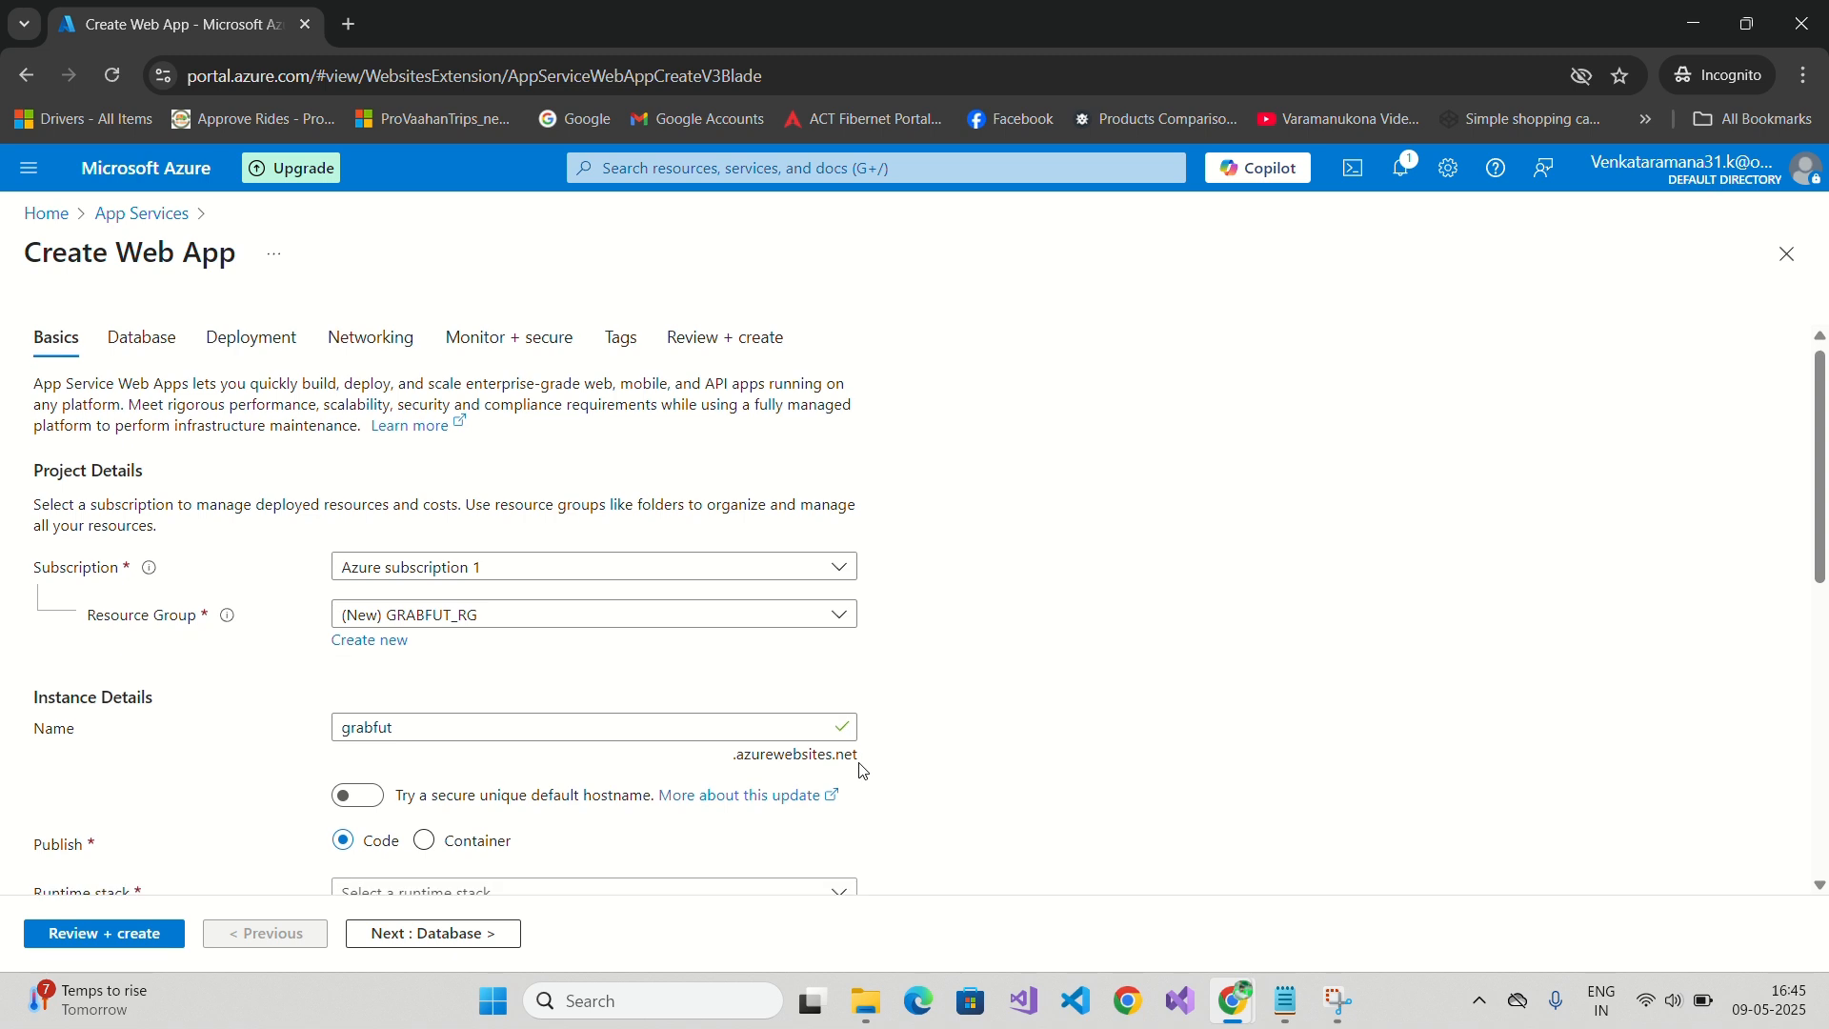
{"action": "scroll", "coordinate": [863, 771], "scroll_direction": "down", "scroll_amount": 2}
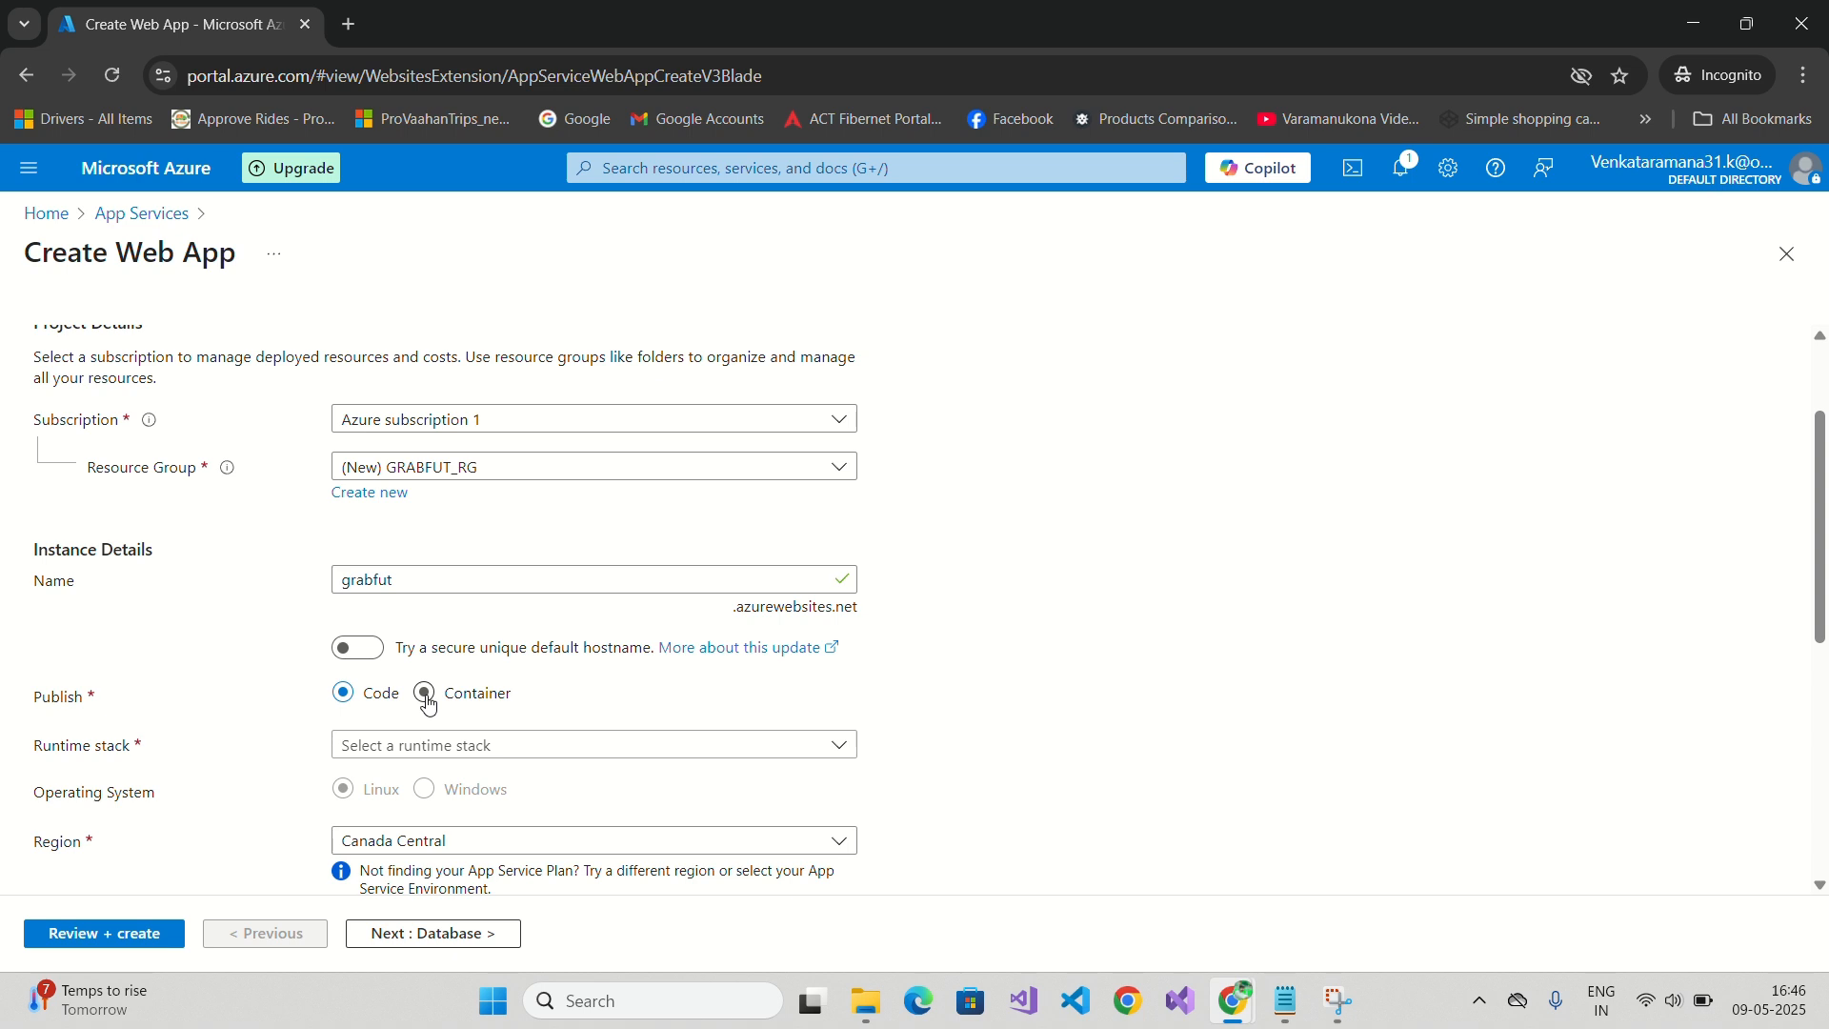
{"action": "left_click", "coordinate": [391, 747]}
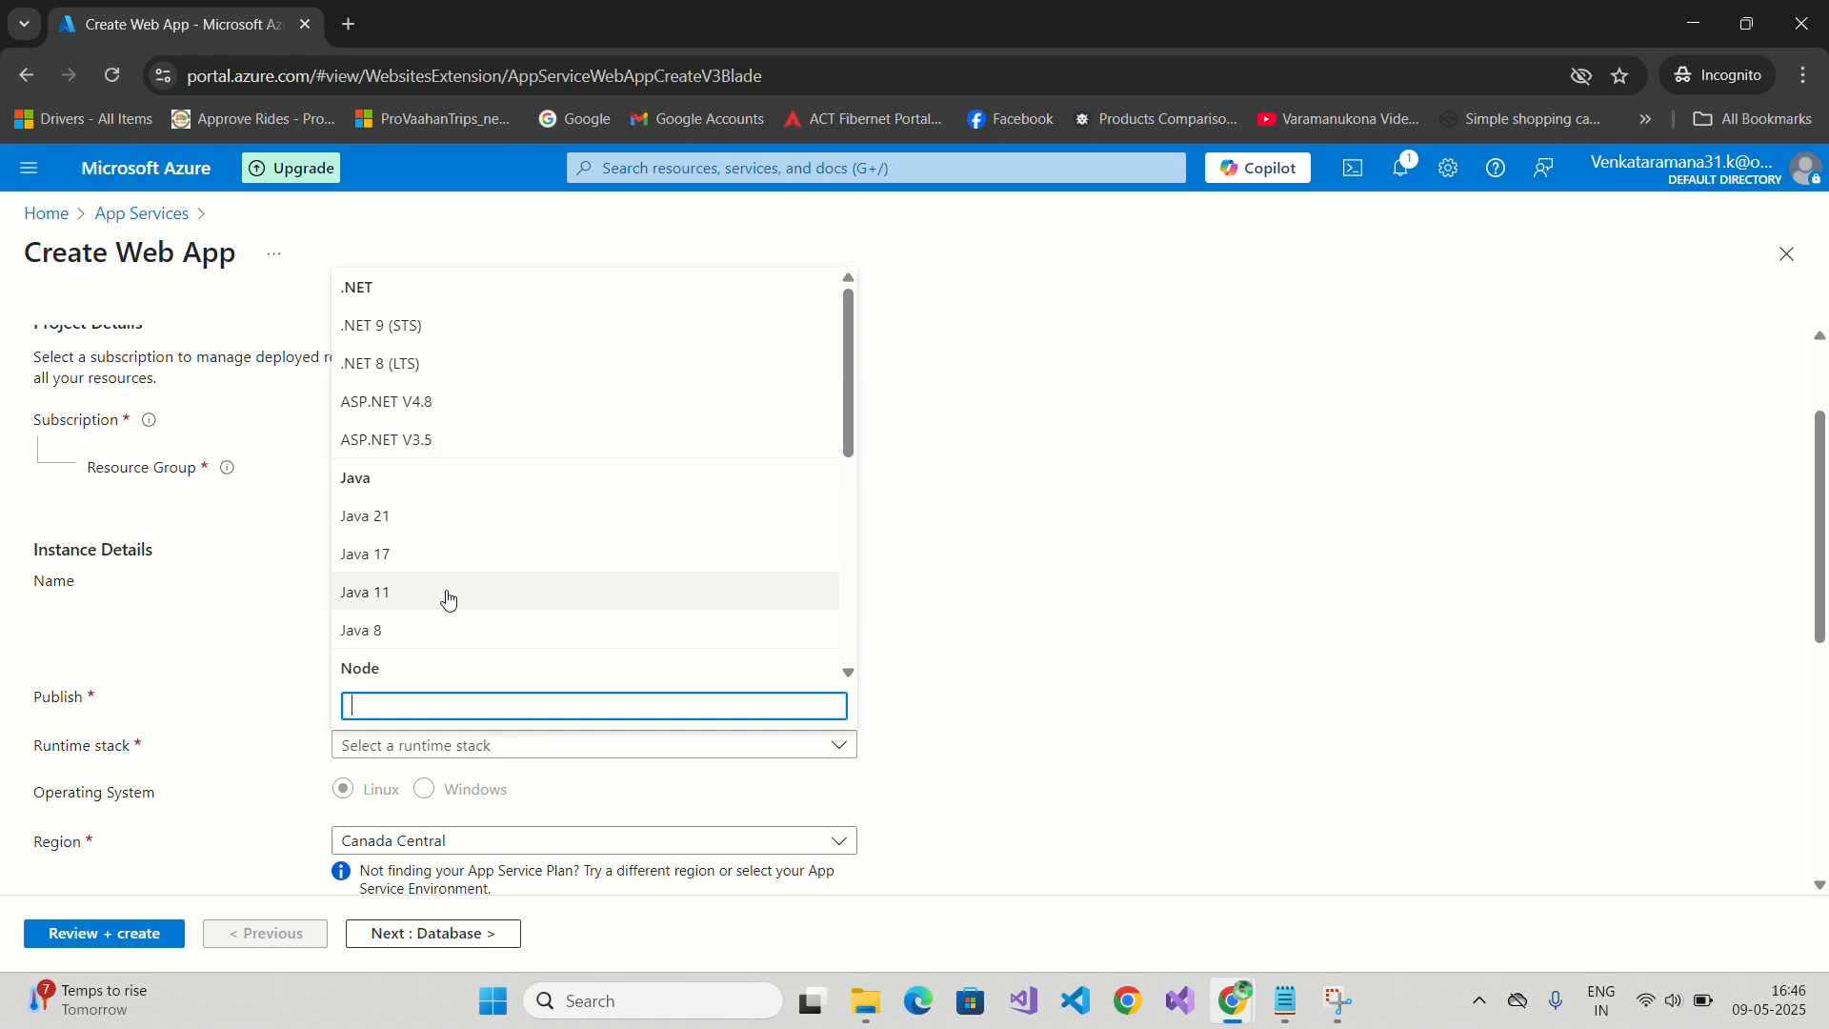
{"action": "scroll", "coordinate": [449, 599], "scroll_direction": "down", "scroll_amount": 2}
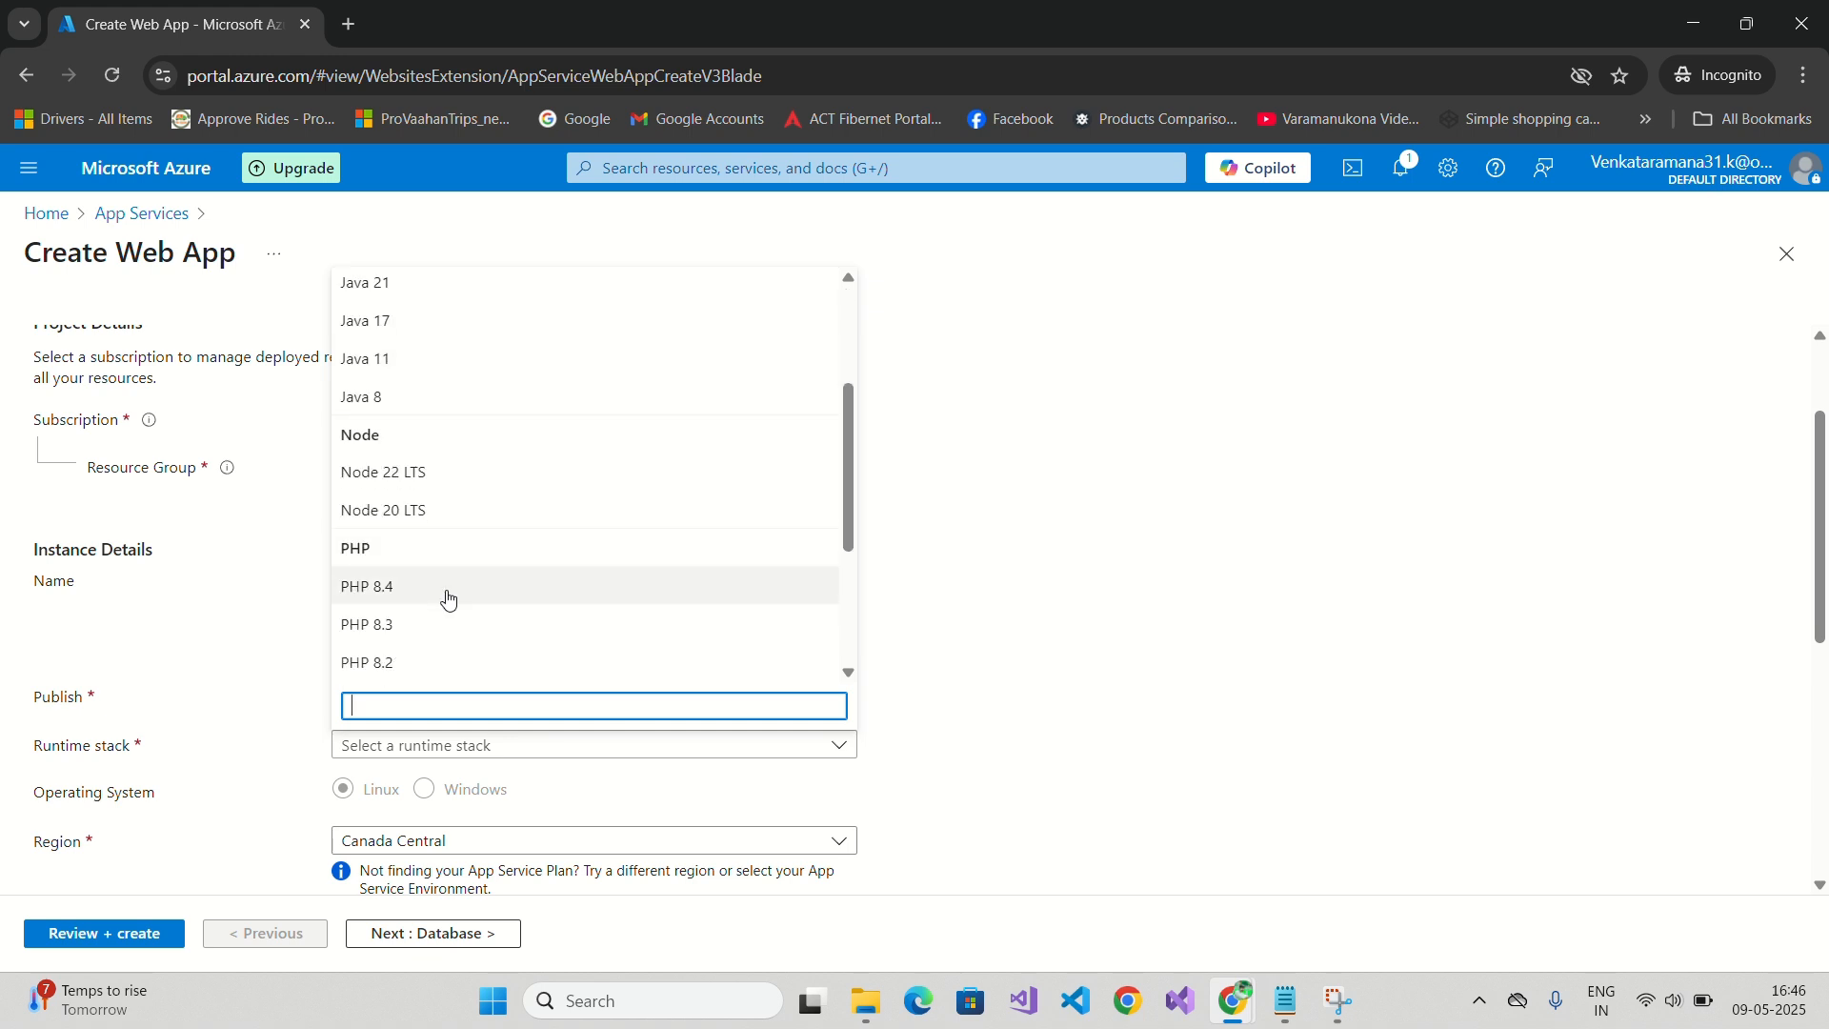
{"action": "scroll", "coordinate": [449, 598], "scroll_direction": "down", "scroll_amount": 2}
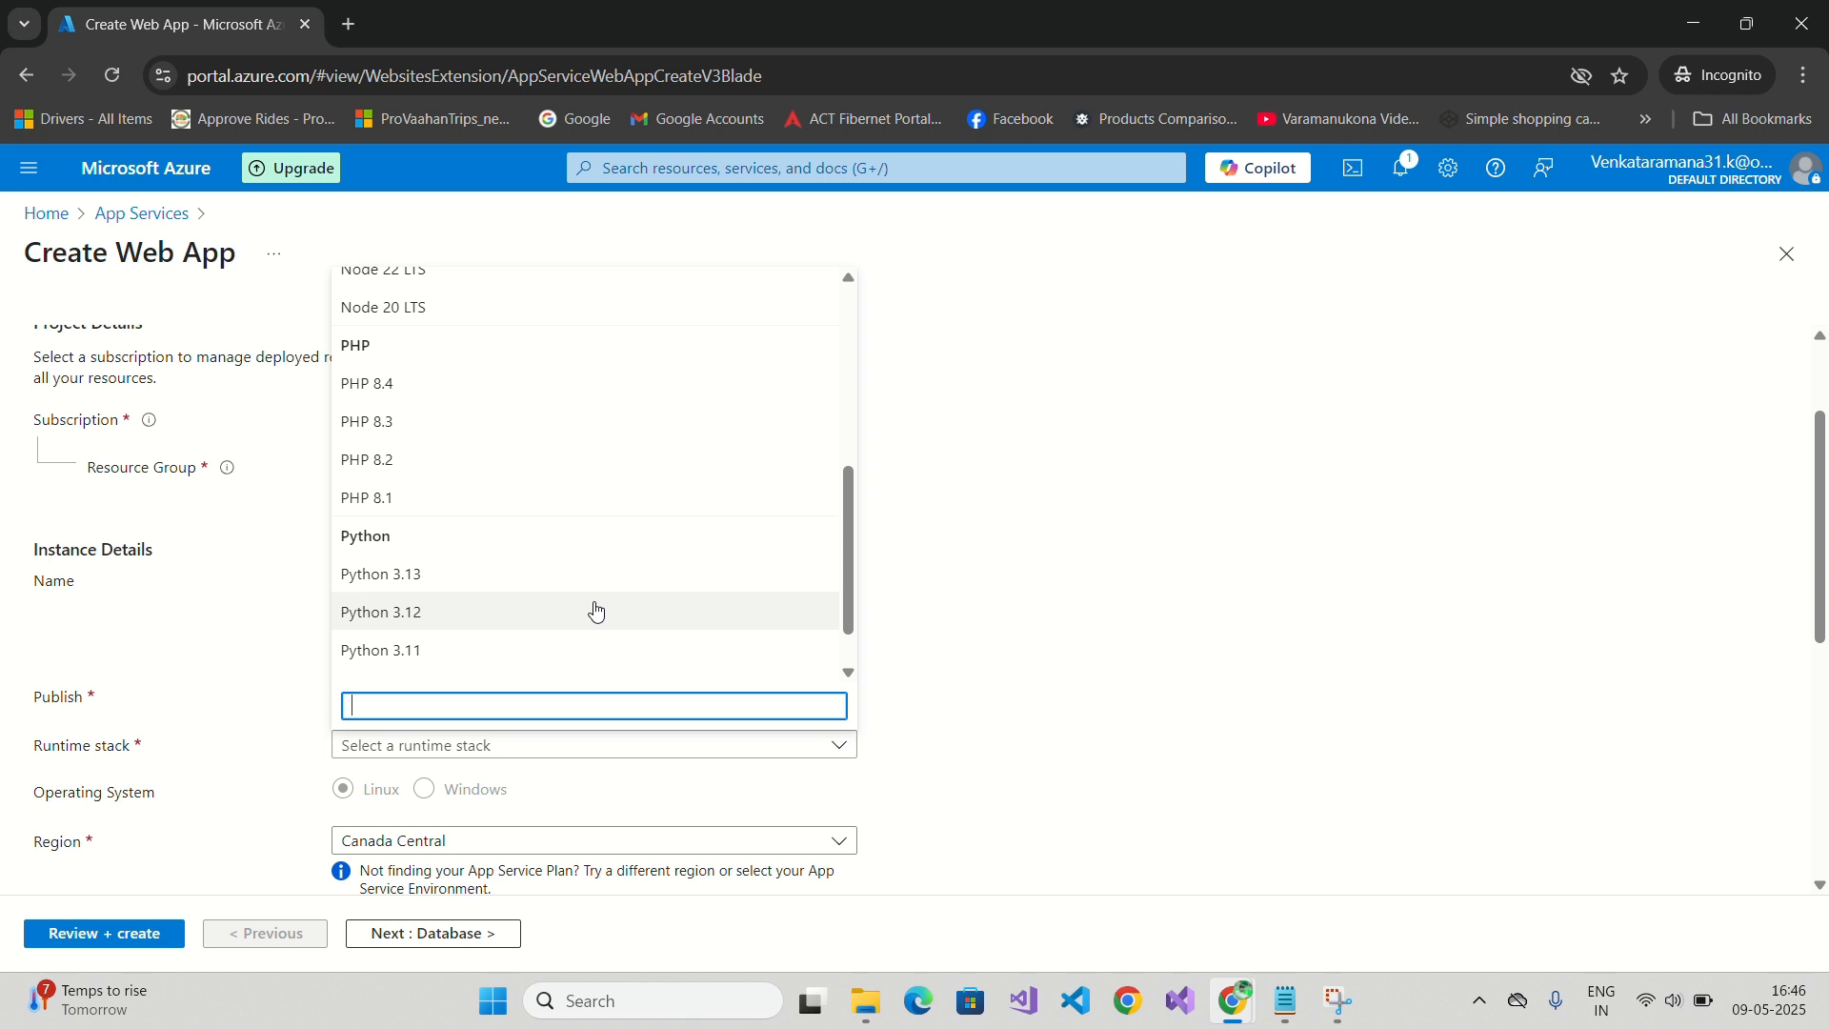
{"action": "scroll", "coordinate": [596, 611], "scroll_direction": "up", "scroll_amount": 3}
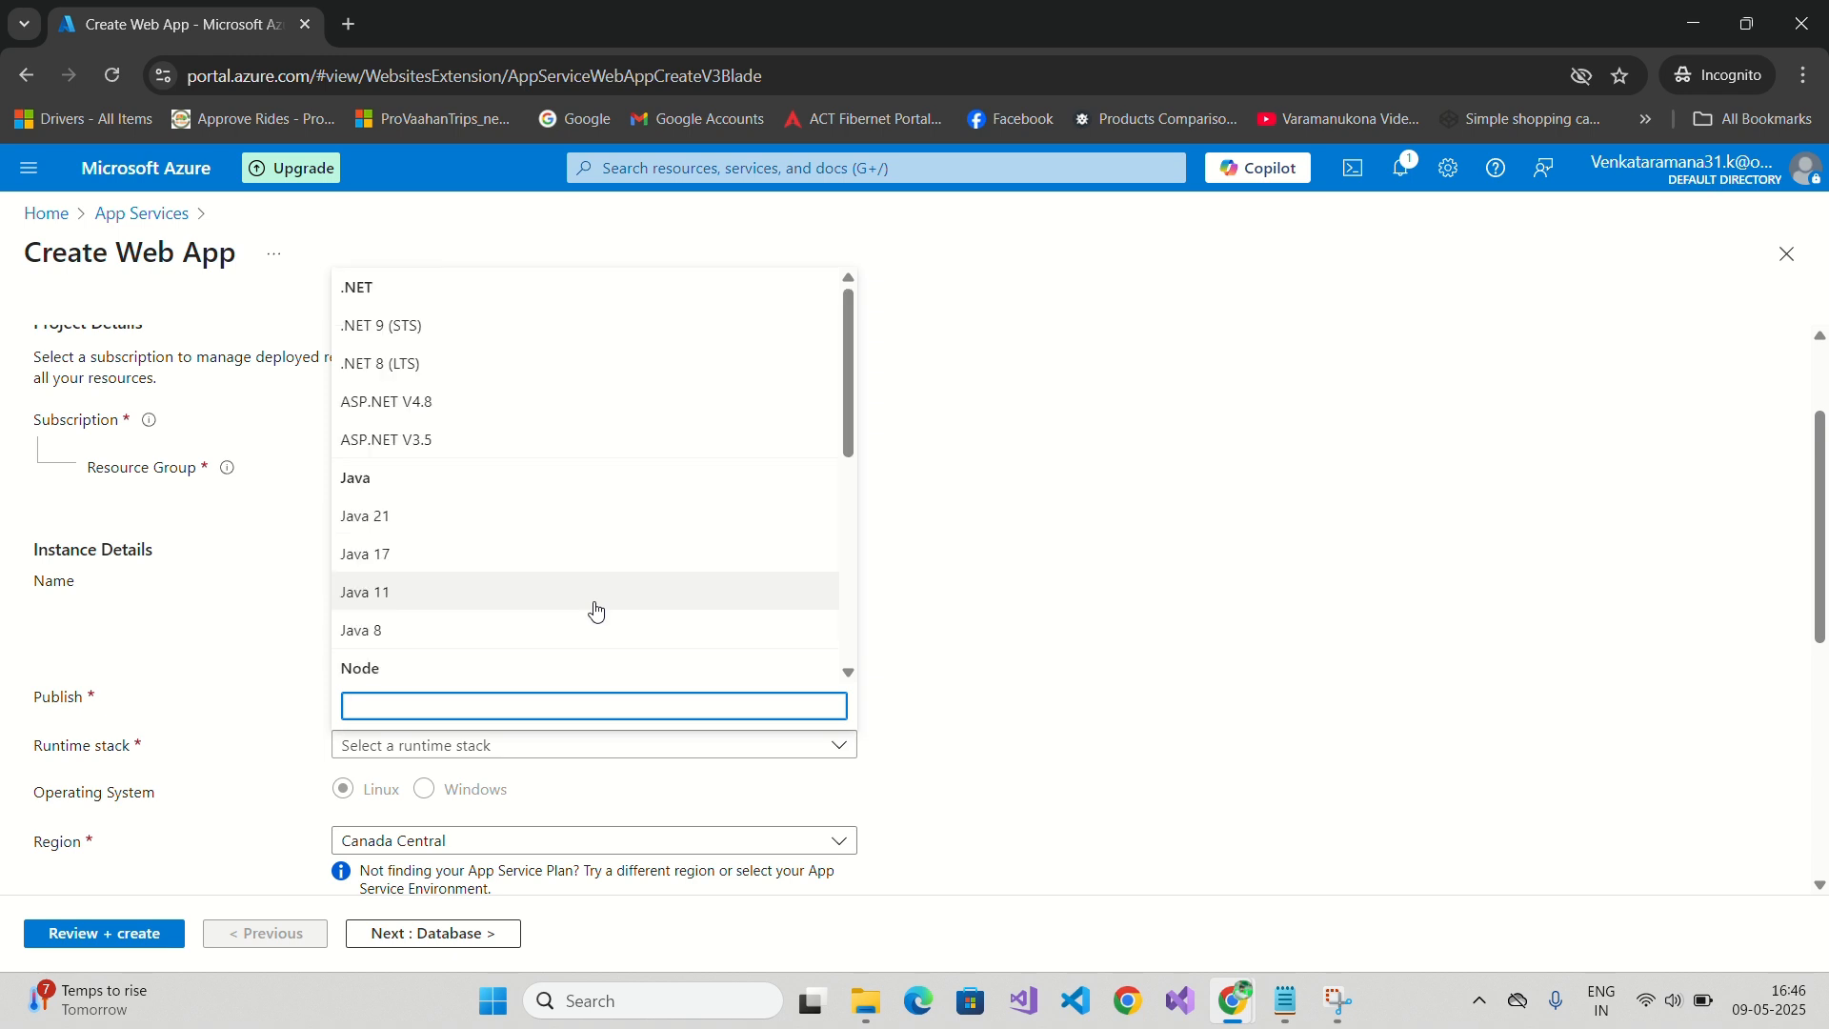
{"action": "left_click", "coordinate": [430, 412]}
Set the web app's region to Central India.
{"action": "scroll", "coordinate": [277, 722], "scroll_direction": "down", "scroll_amount": 1}
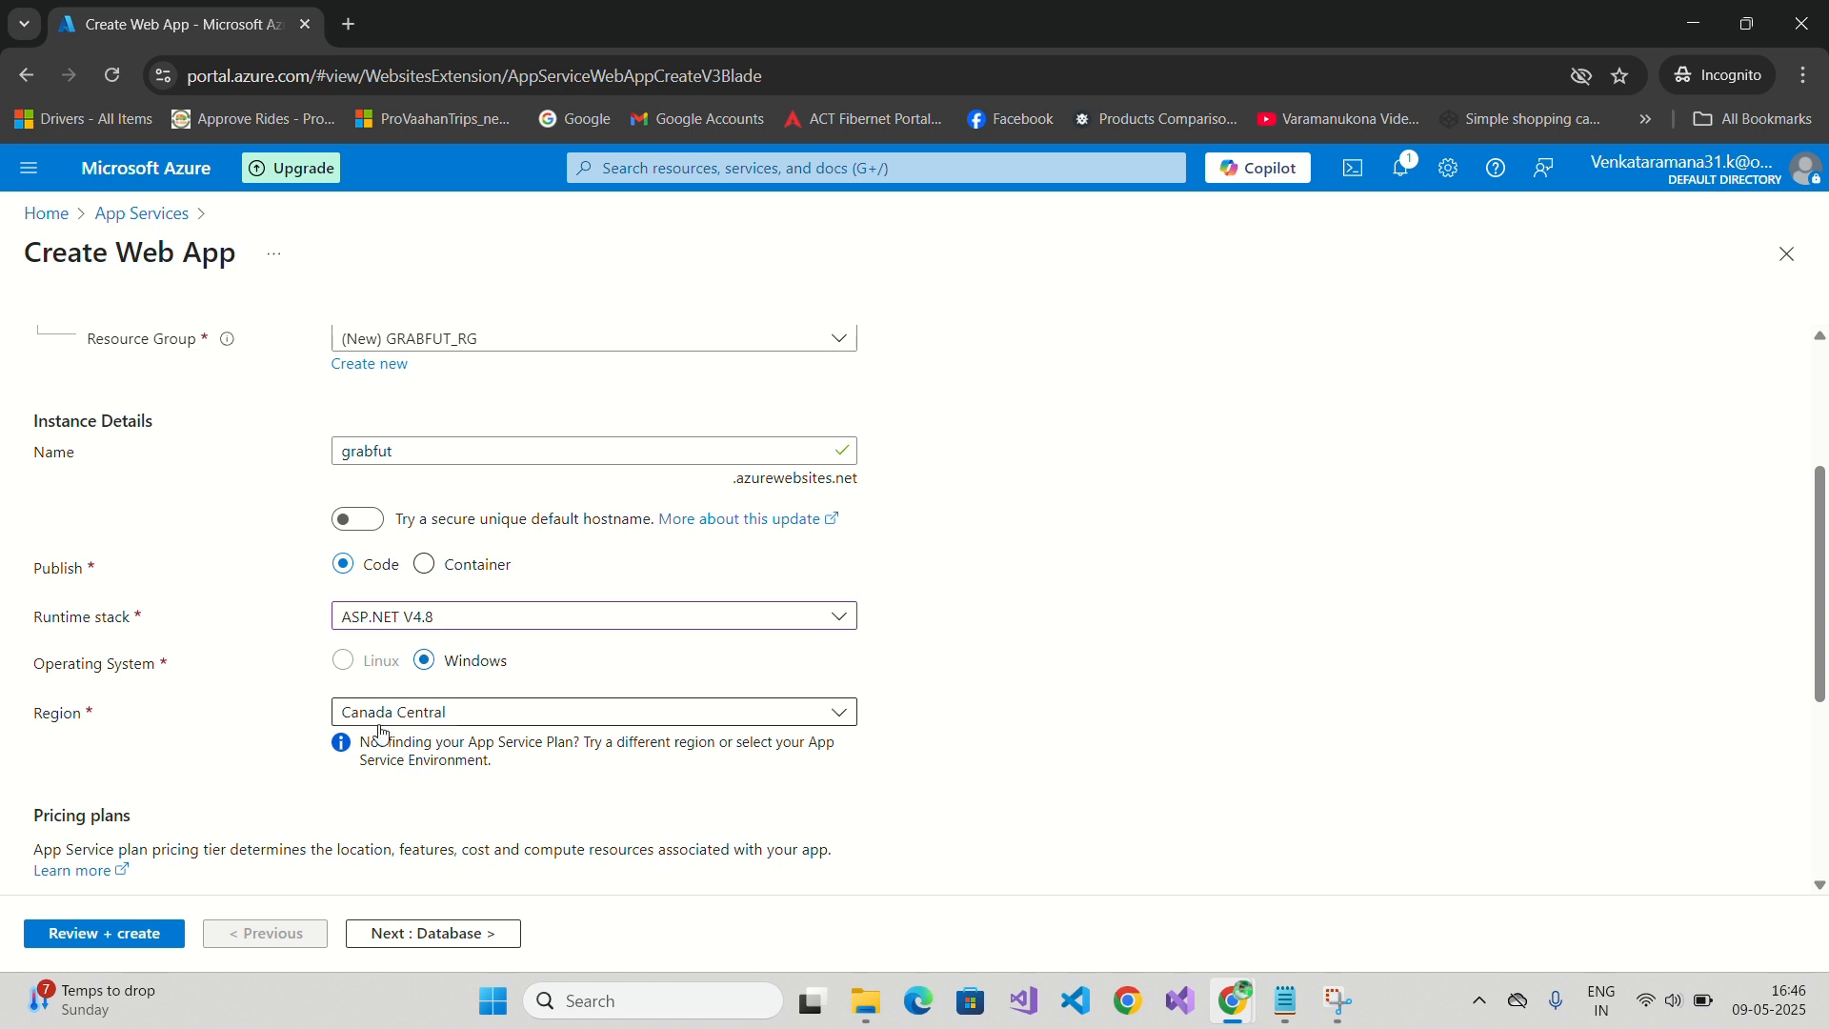
{"action": "left_click", "coordinate": [427, 721]}
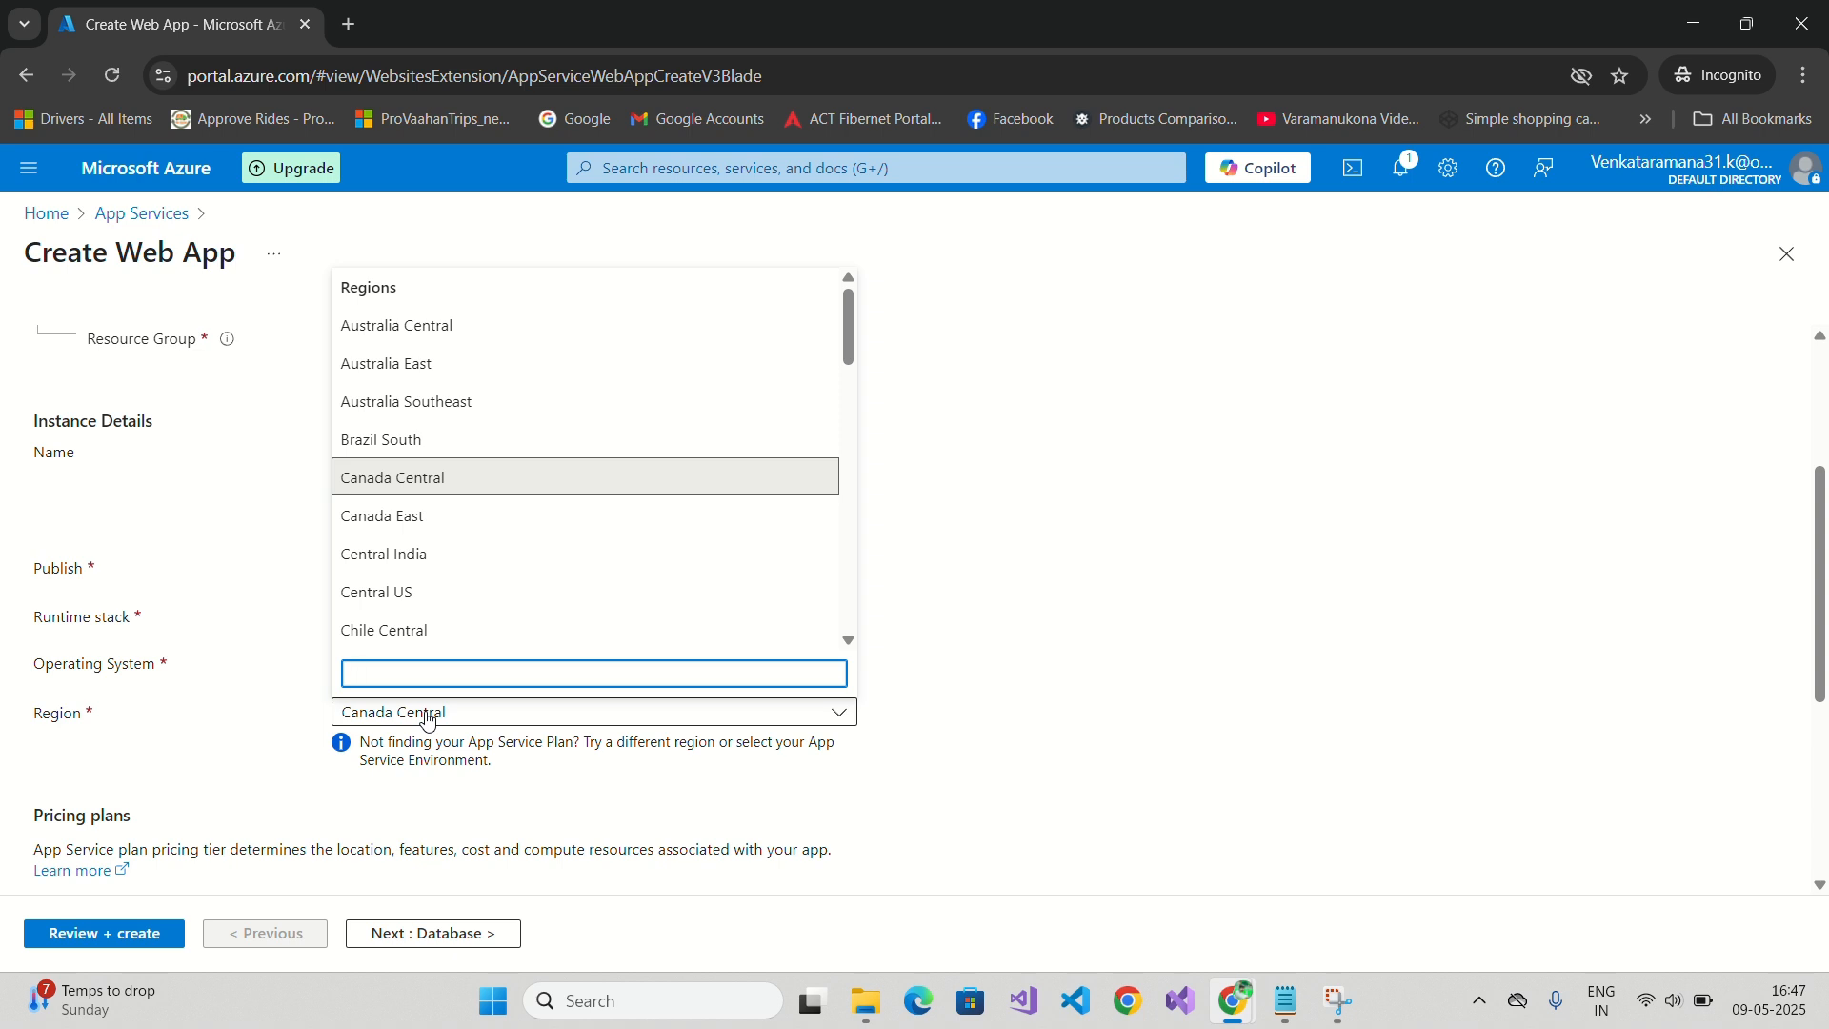
{"action": "type", "text": "Central"}
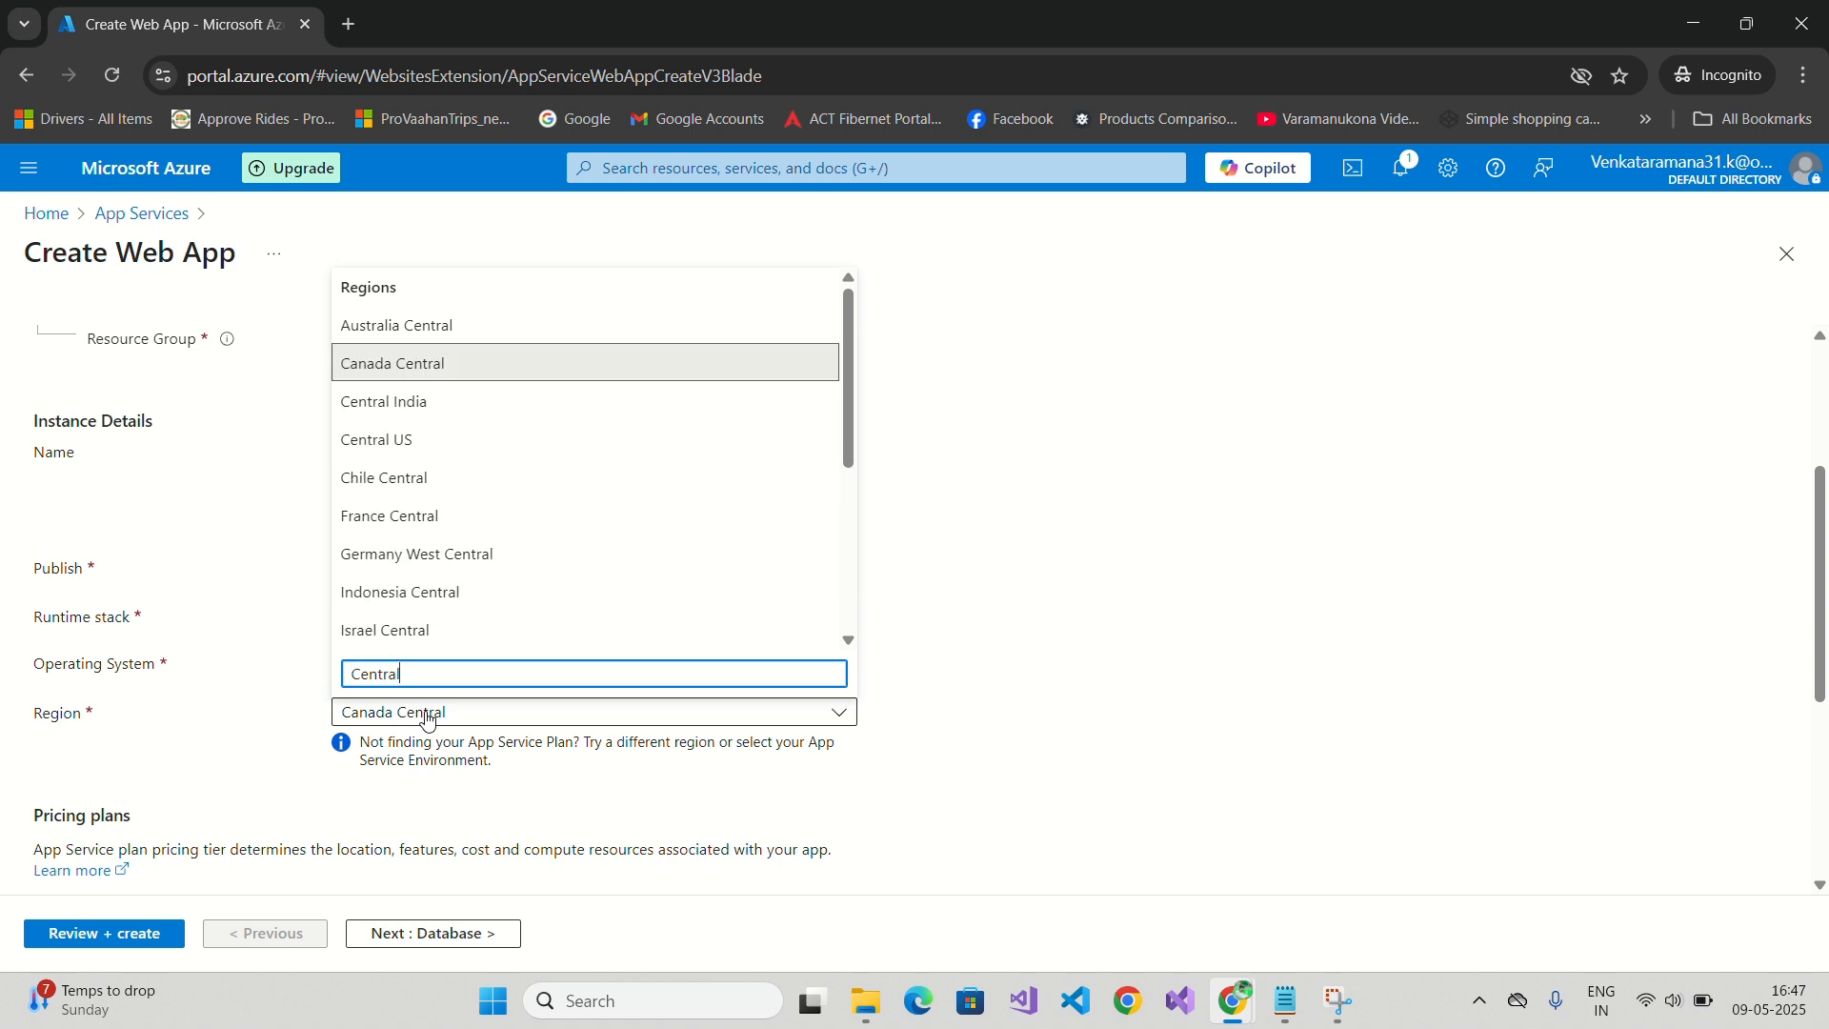
{"action": "key", "text": "Down"}
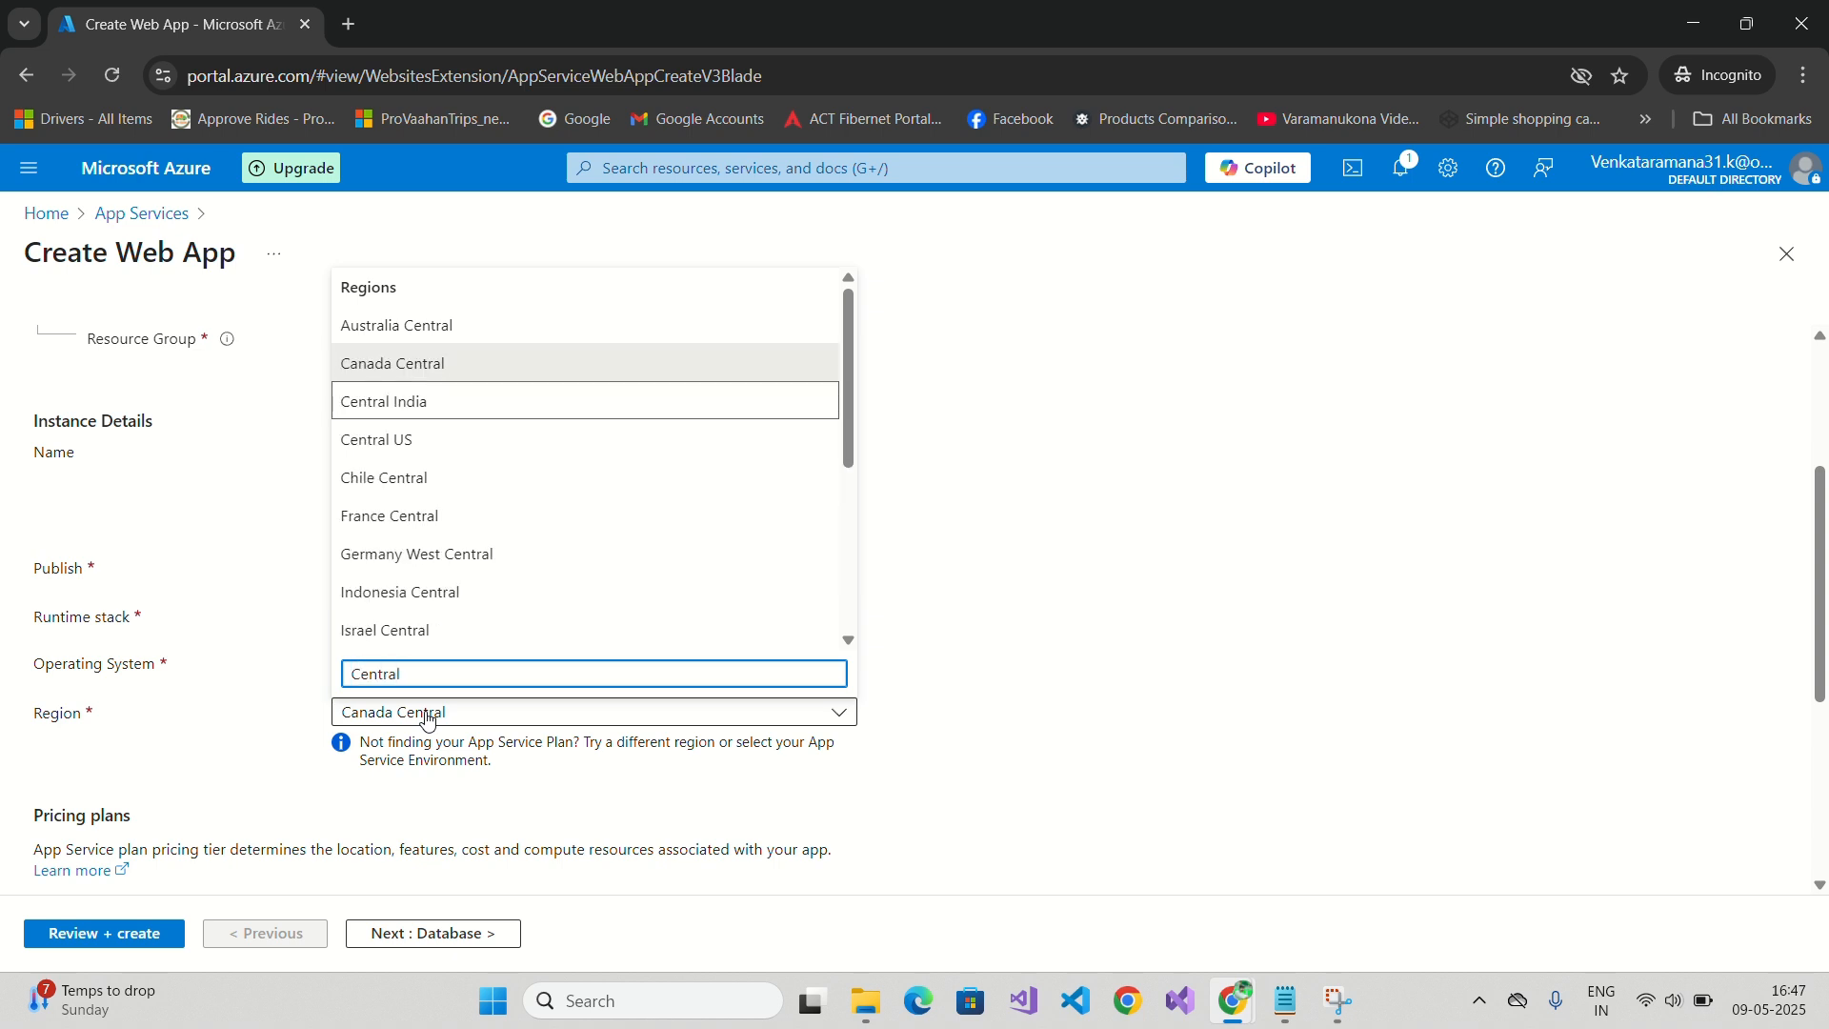
{"action": "key", "text": "Return"}
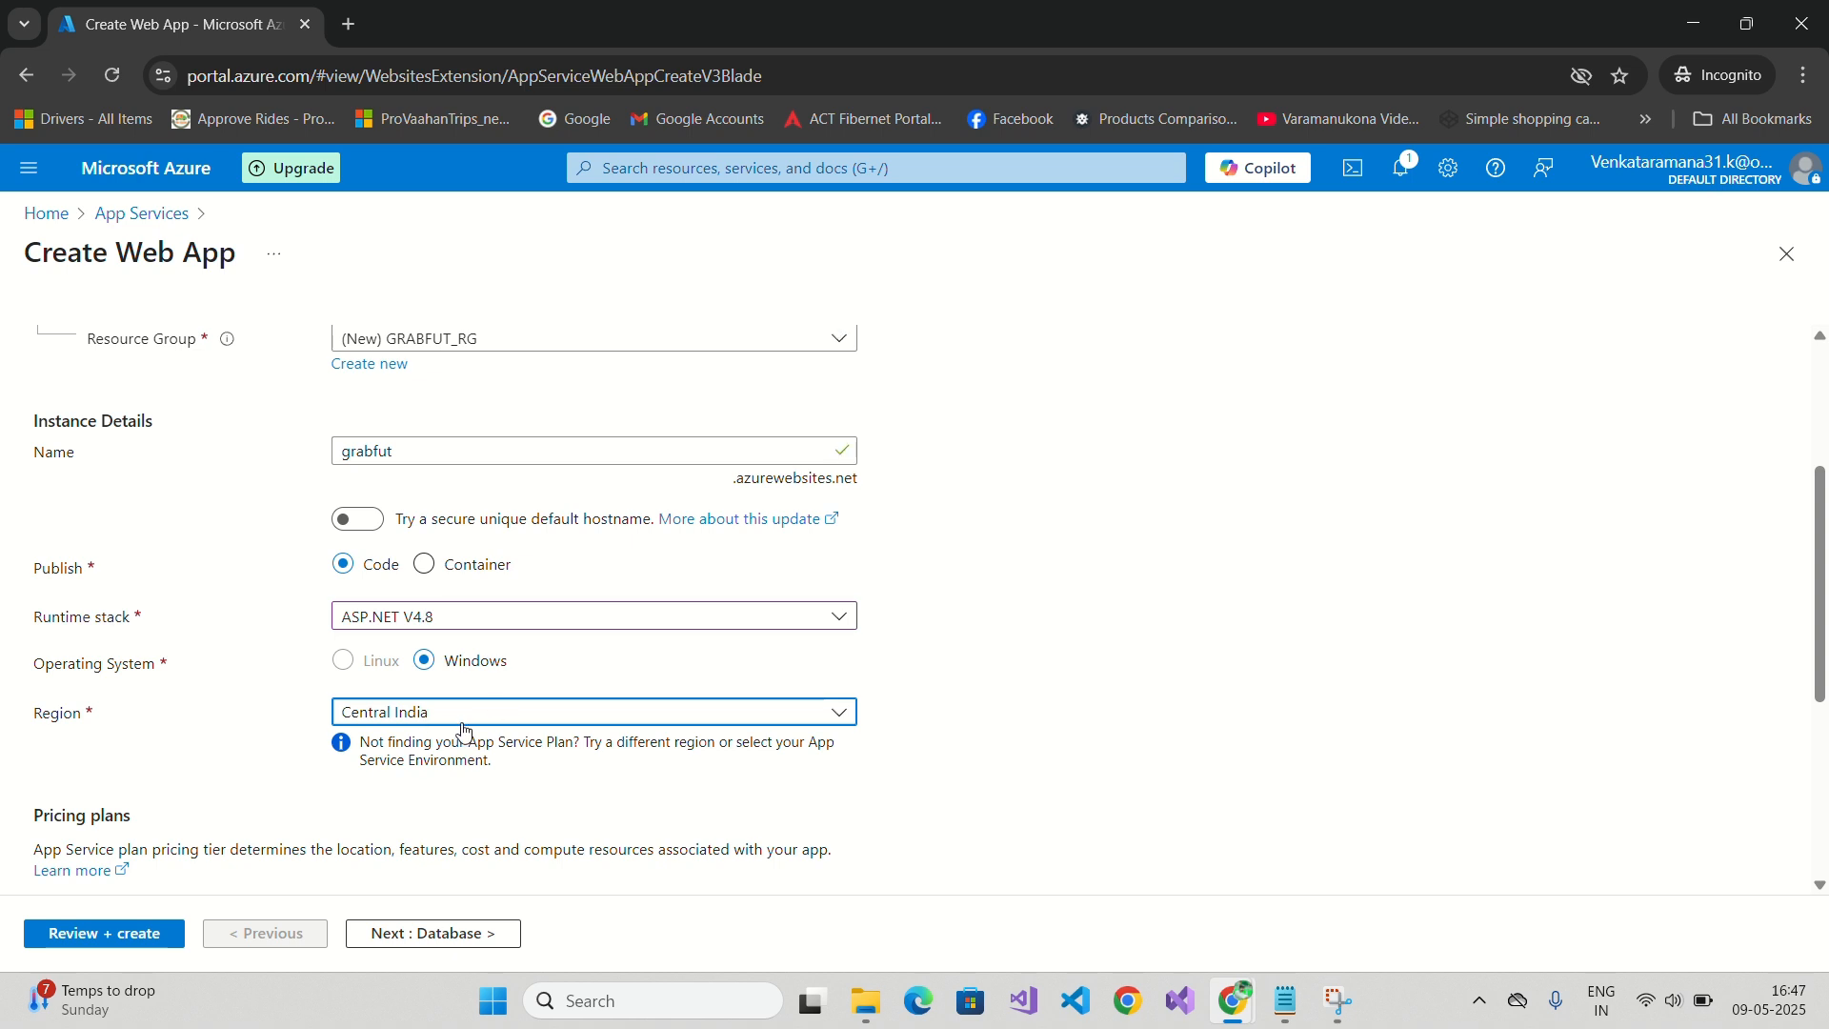
Review the available pricing plans and choose Free F1 for the App Service plan.
{"action": "scroll", "coordinate": [464, 731], "scroll_direction": "down", "scroll_amount": 3}
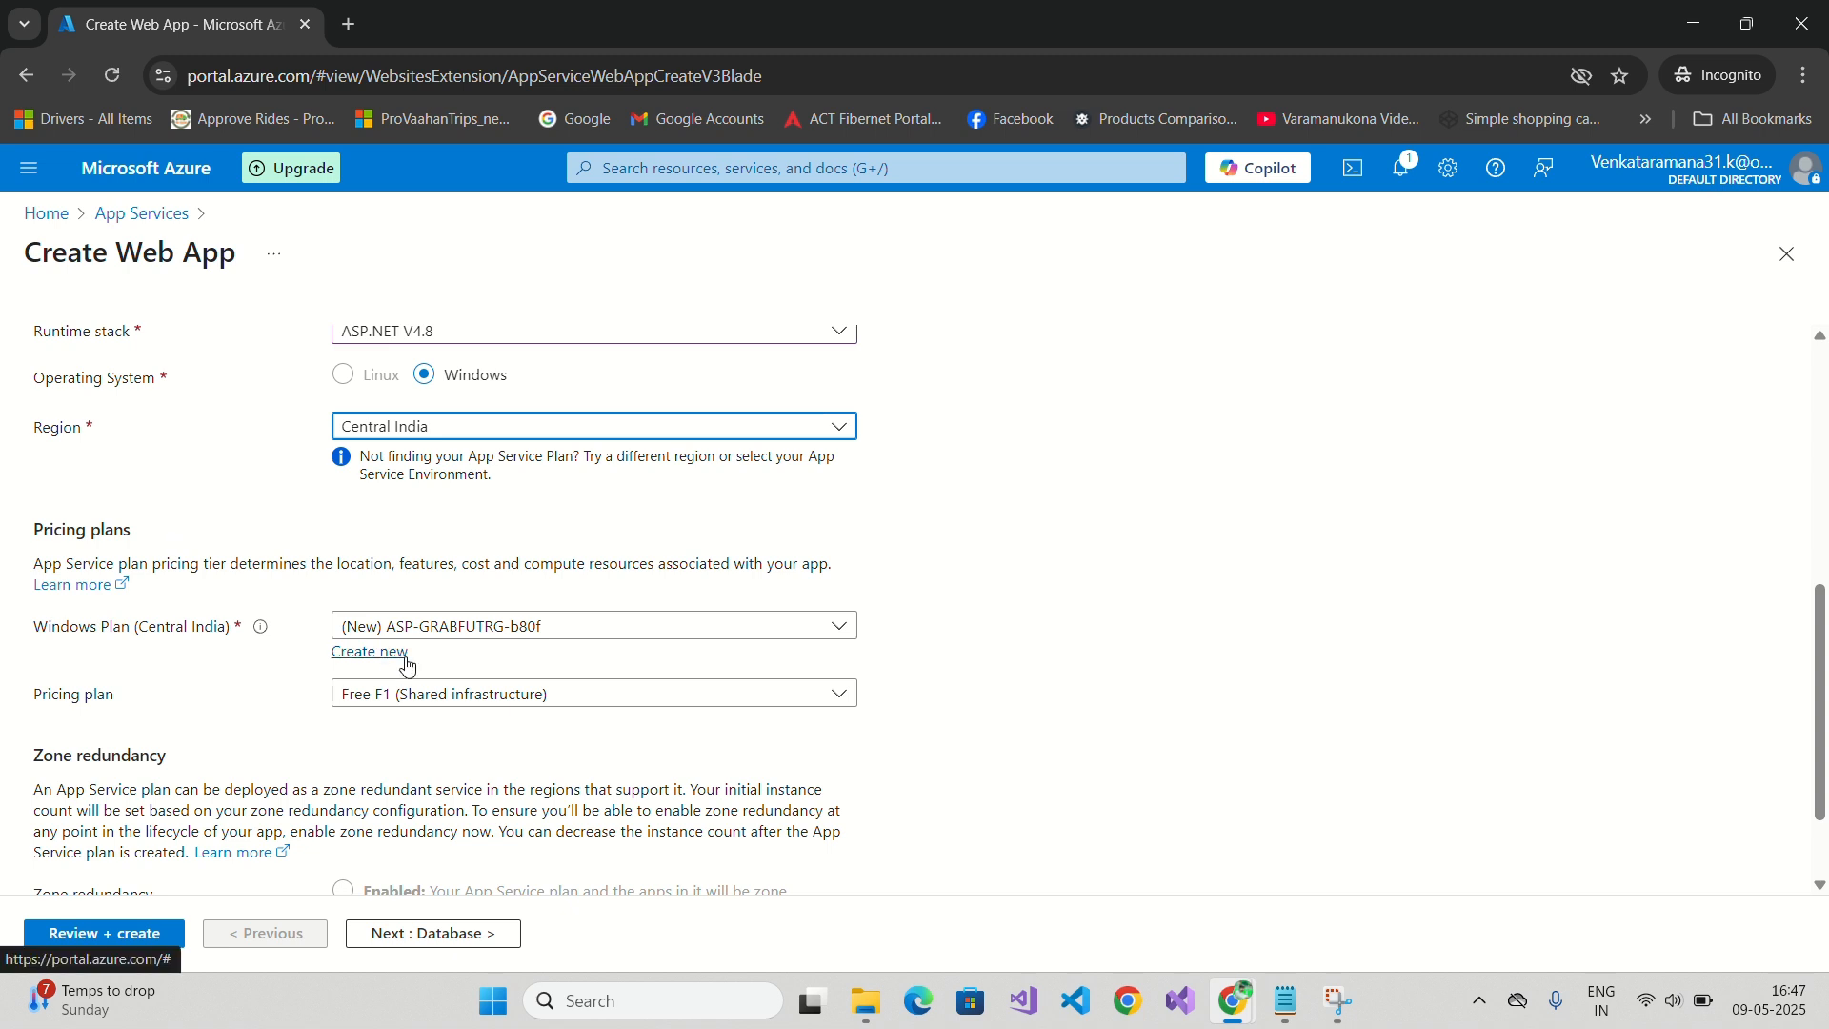
{"action": "left_click", "coordinate": [484, 703]}
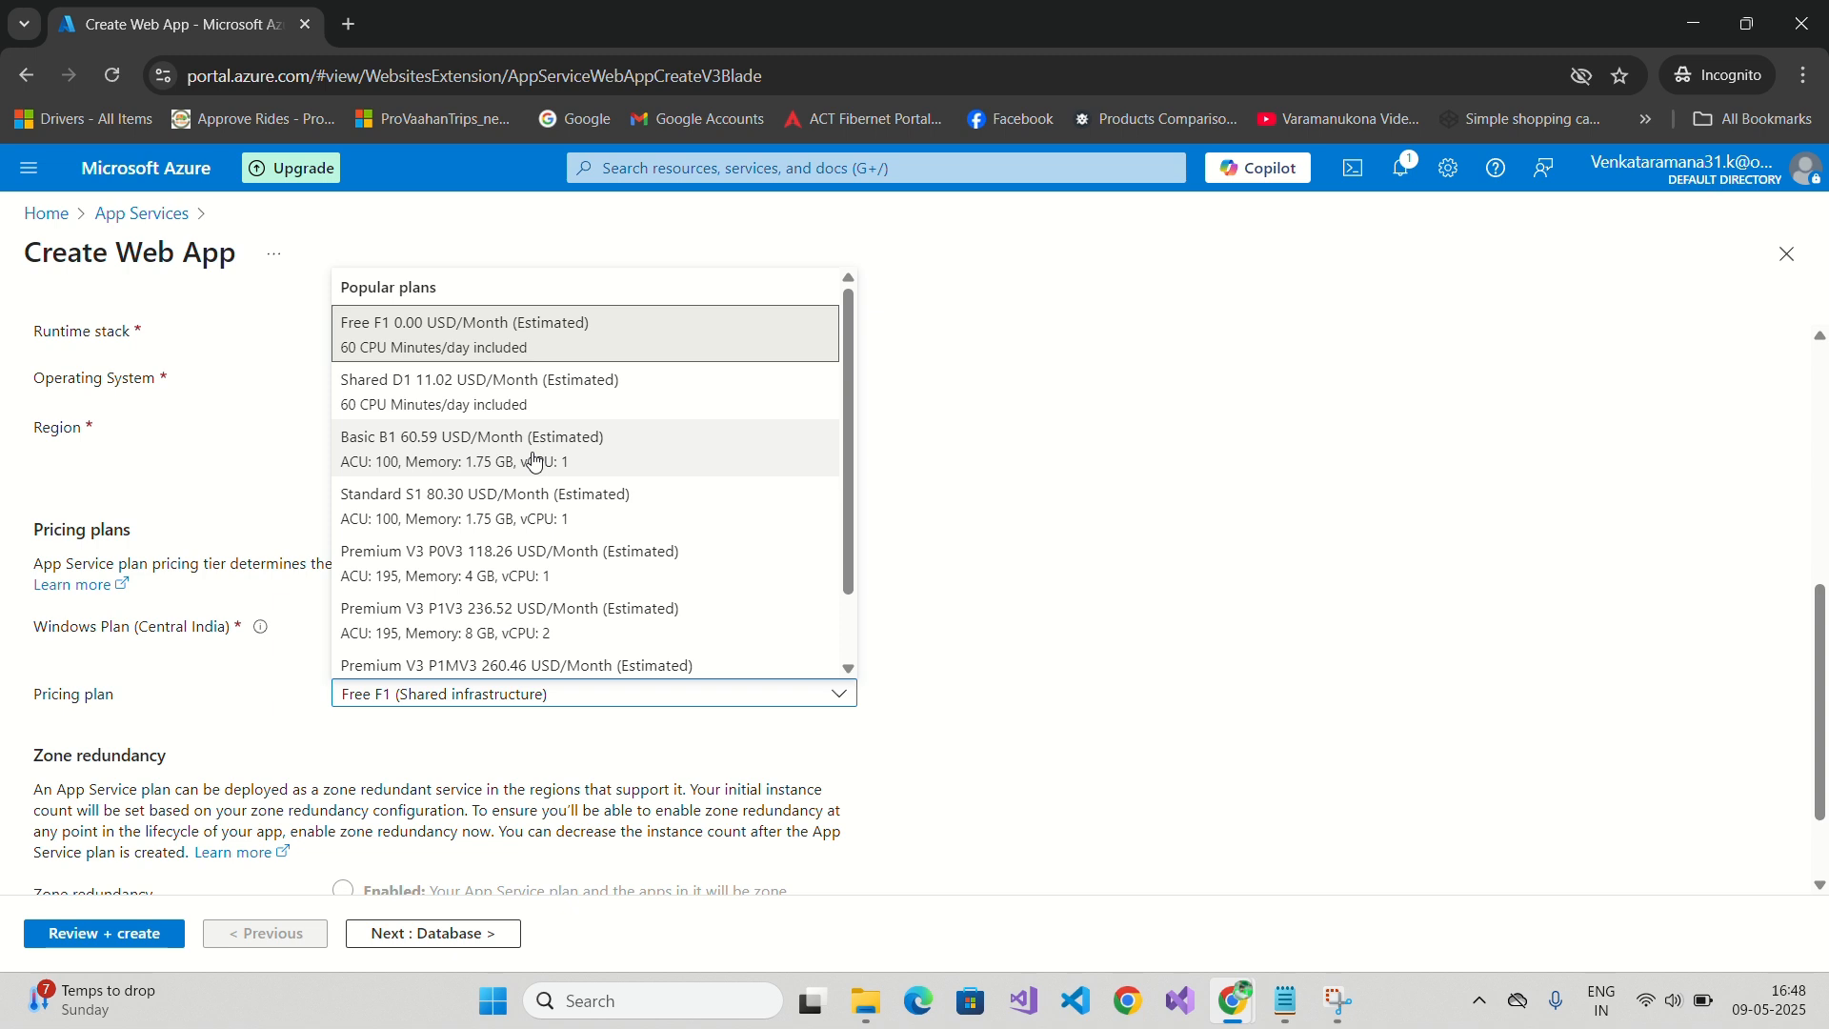
{"action": "scroll", "coordinate": [590, 505], "scroll_direction": "down", "scroll_amount": 1}
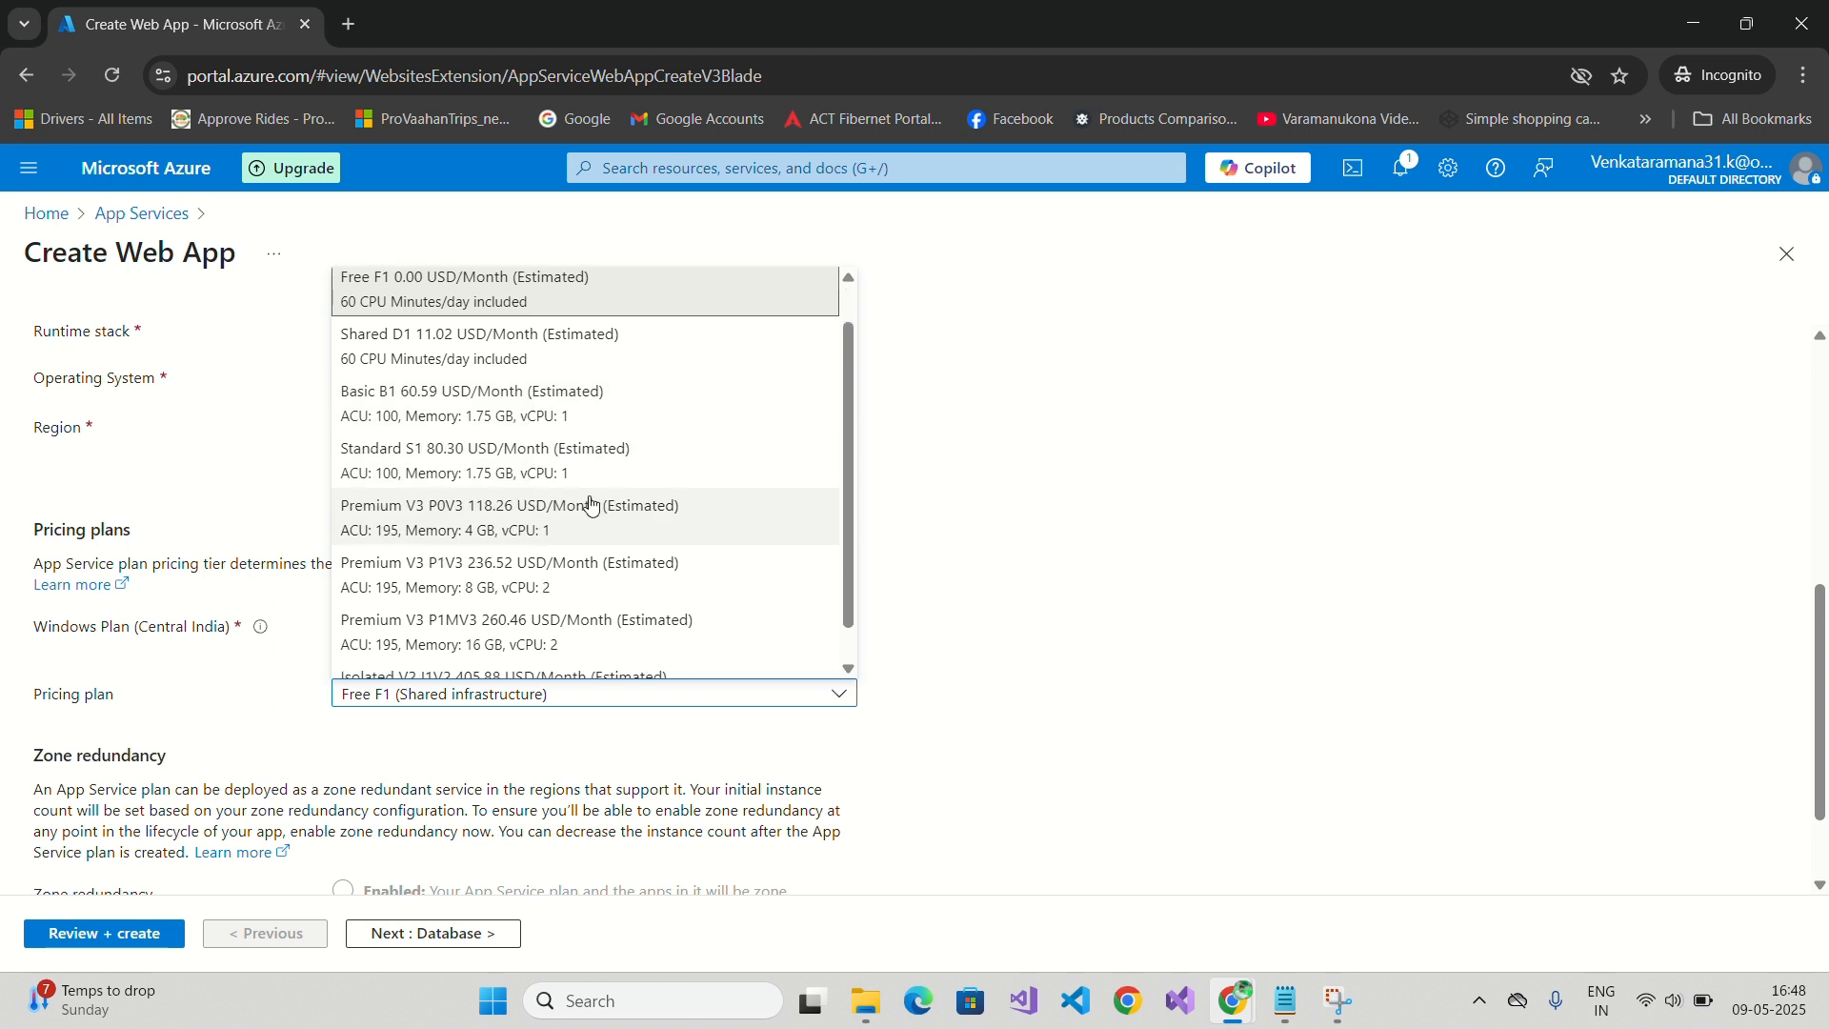
{"action": "scroll", "coordinate": [590, 504], "scroll_direction": "down", "scroll_amount": 1}
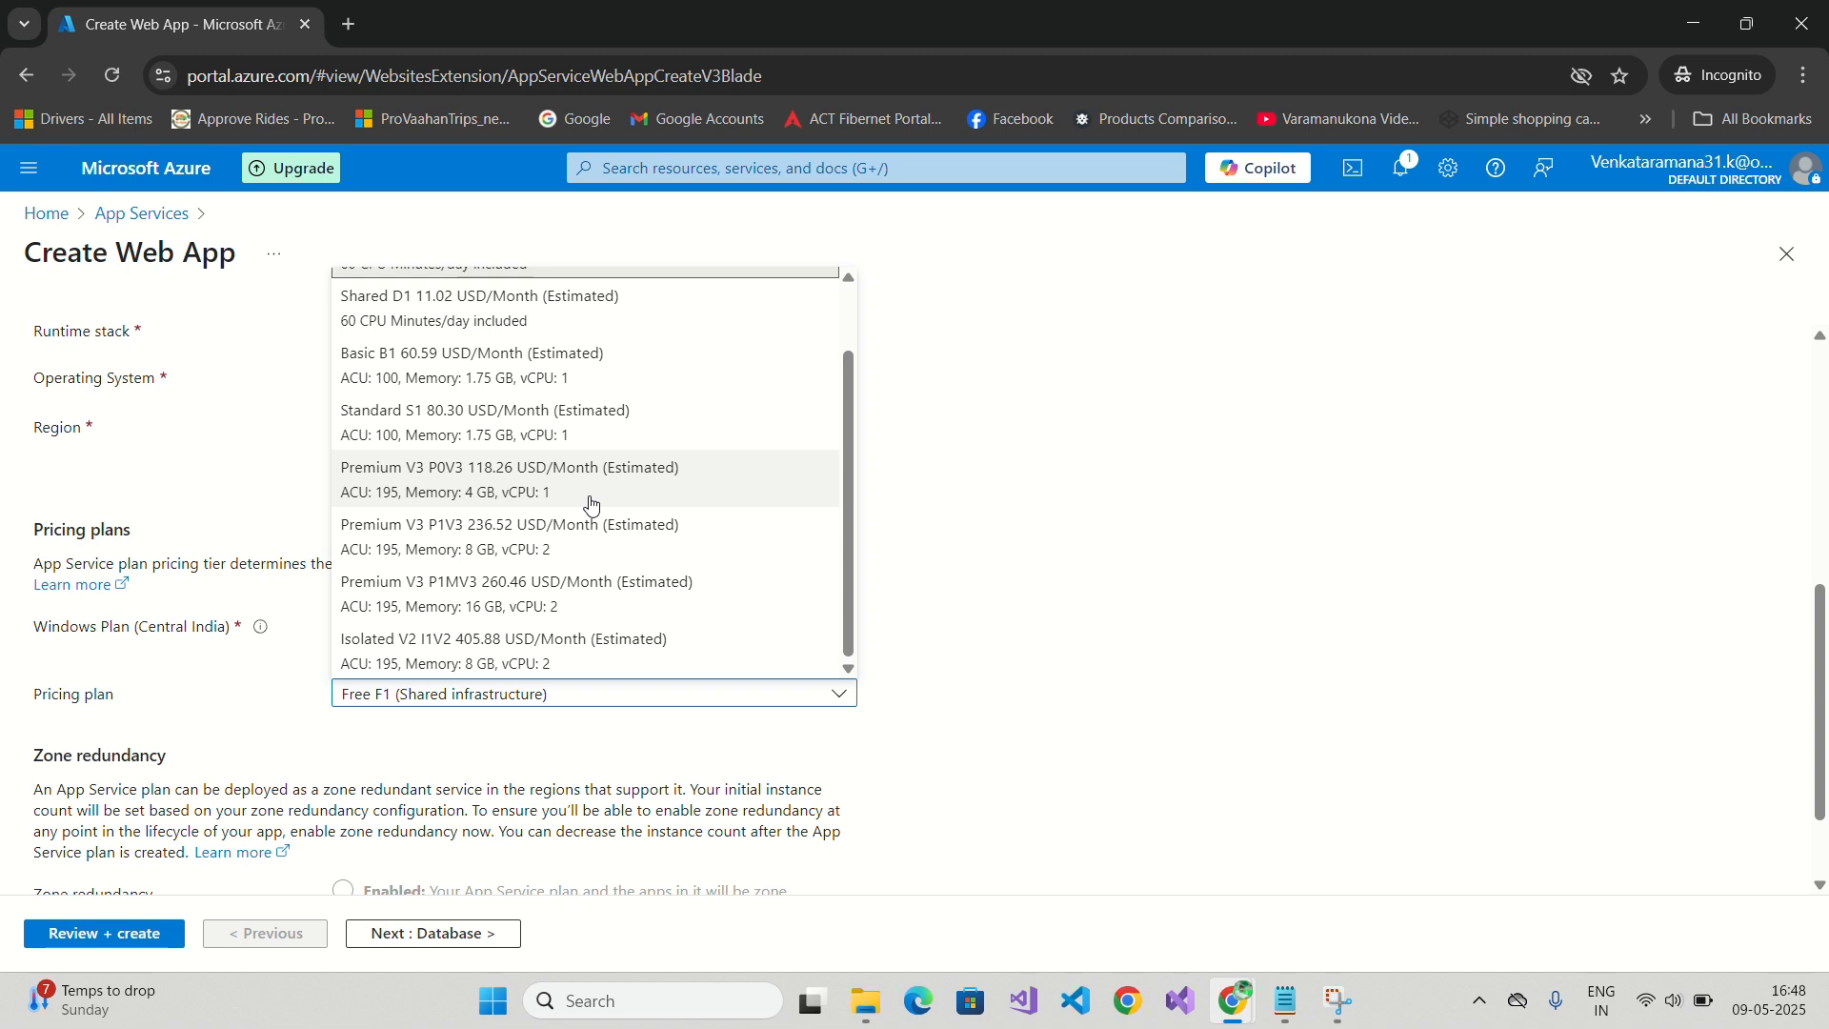
{"action": "scroll", "coordinate": [591, 504], "scroll_direction": "up", "scroll_amount": 2}
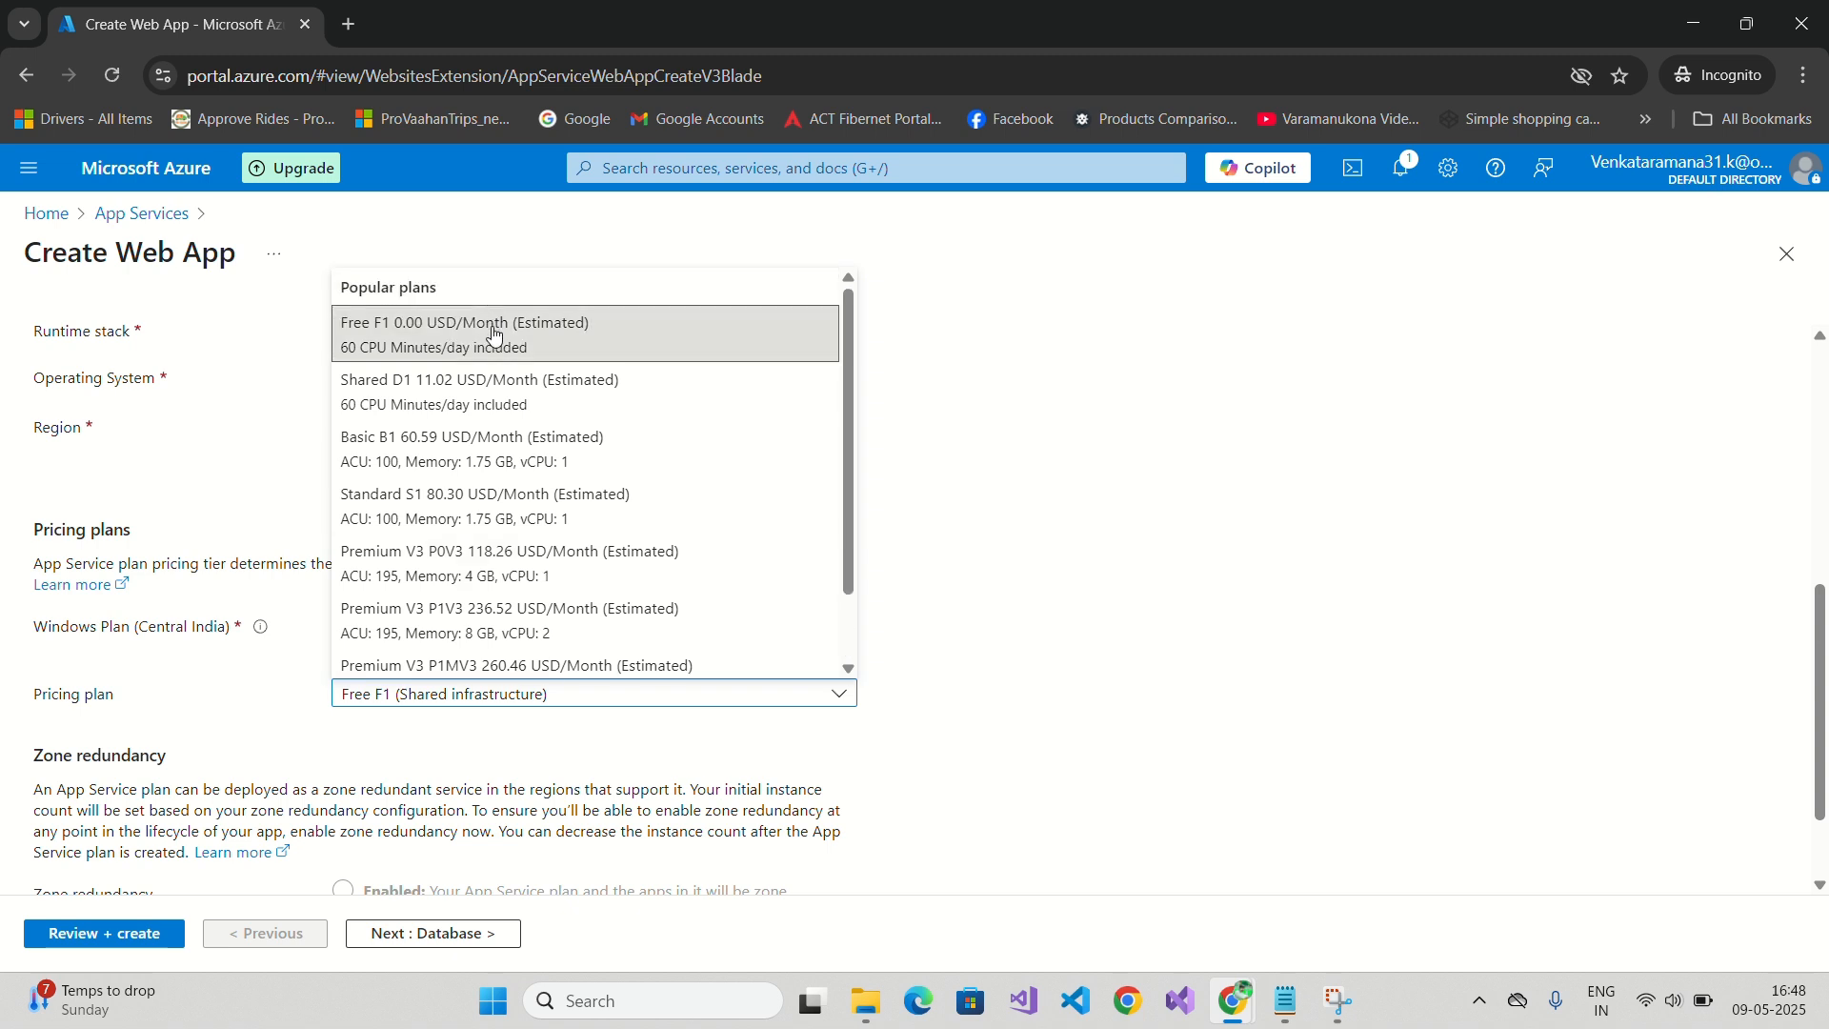
{"action": "left_click", "coordinate": [494, 334]}
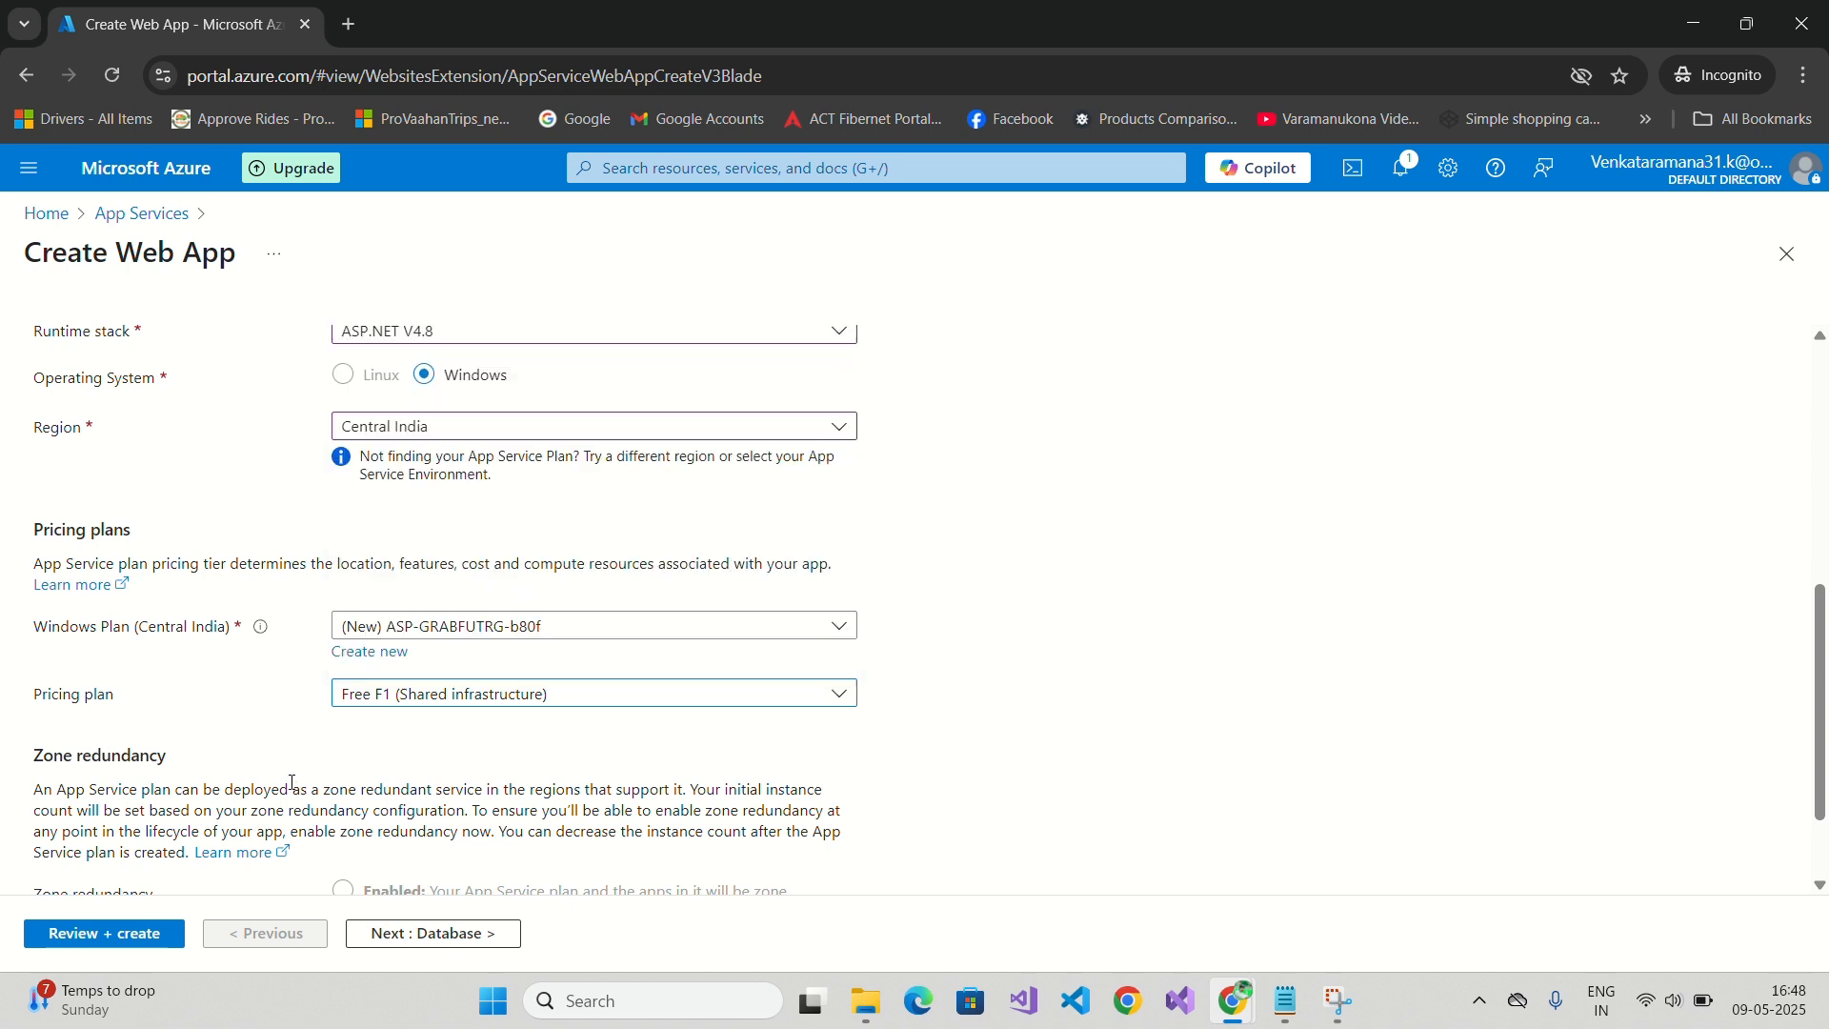
Proceed past the Database and Deployment settings to Networking and set public access to Off.
{"action": "scroll", "coordinate": [295, 787], "scroll_direction": "down", "scroll_amount": 2}
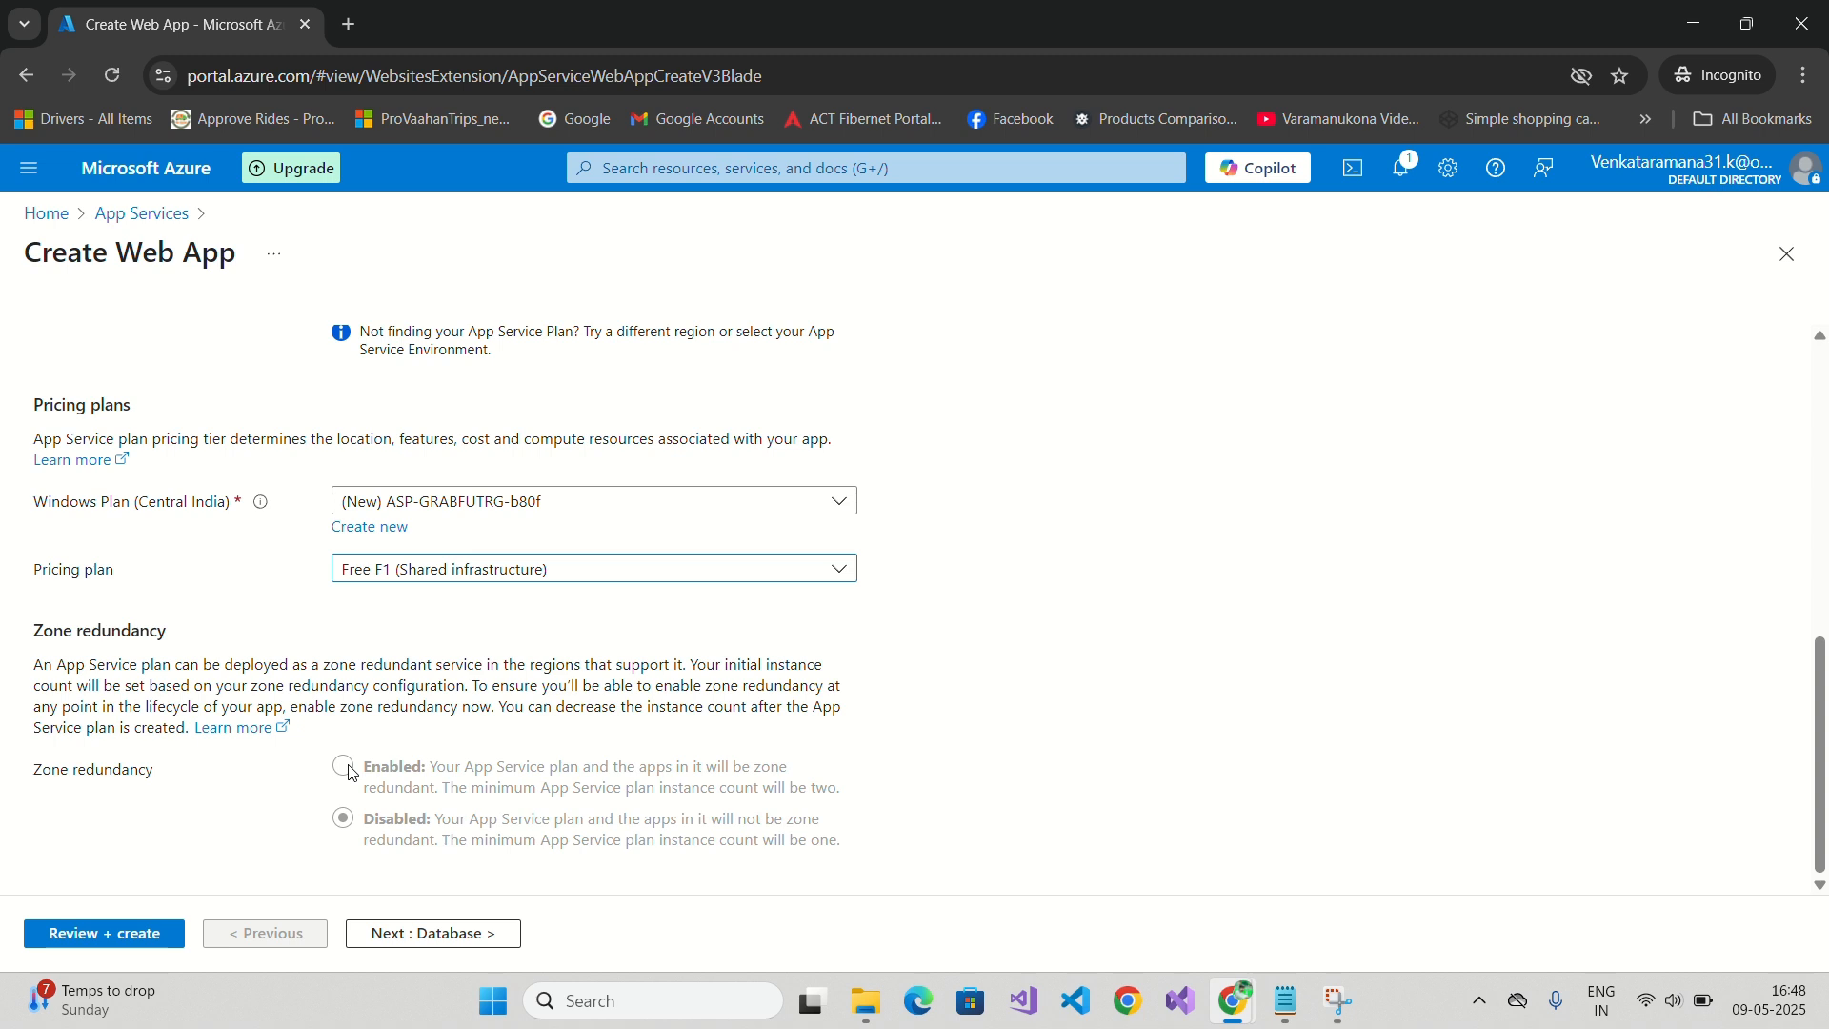
{"action": "left_click", "coordinate": [510, 953]}
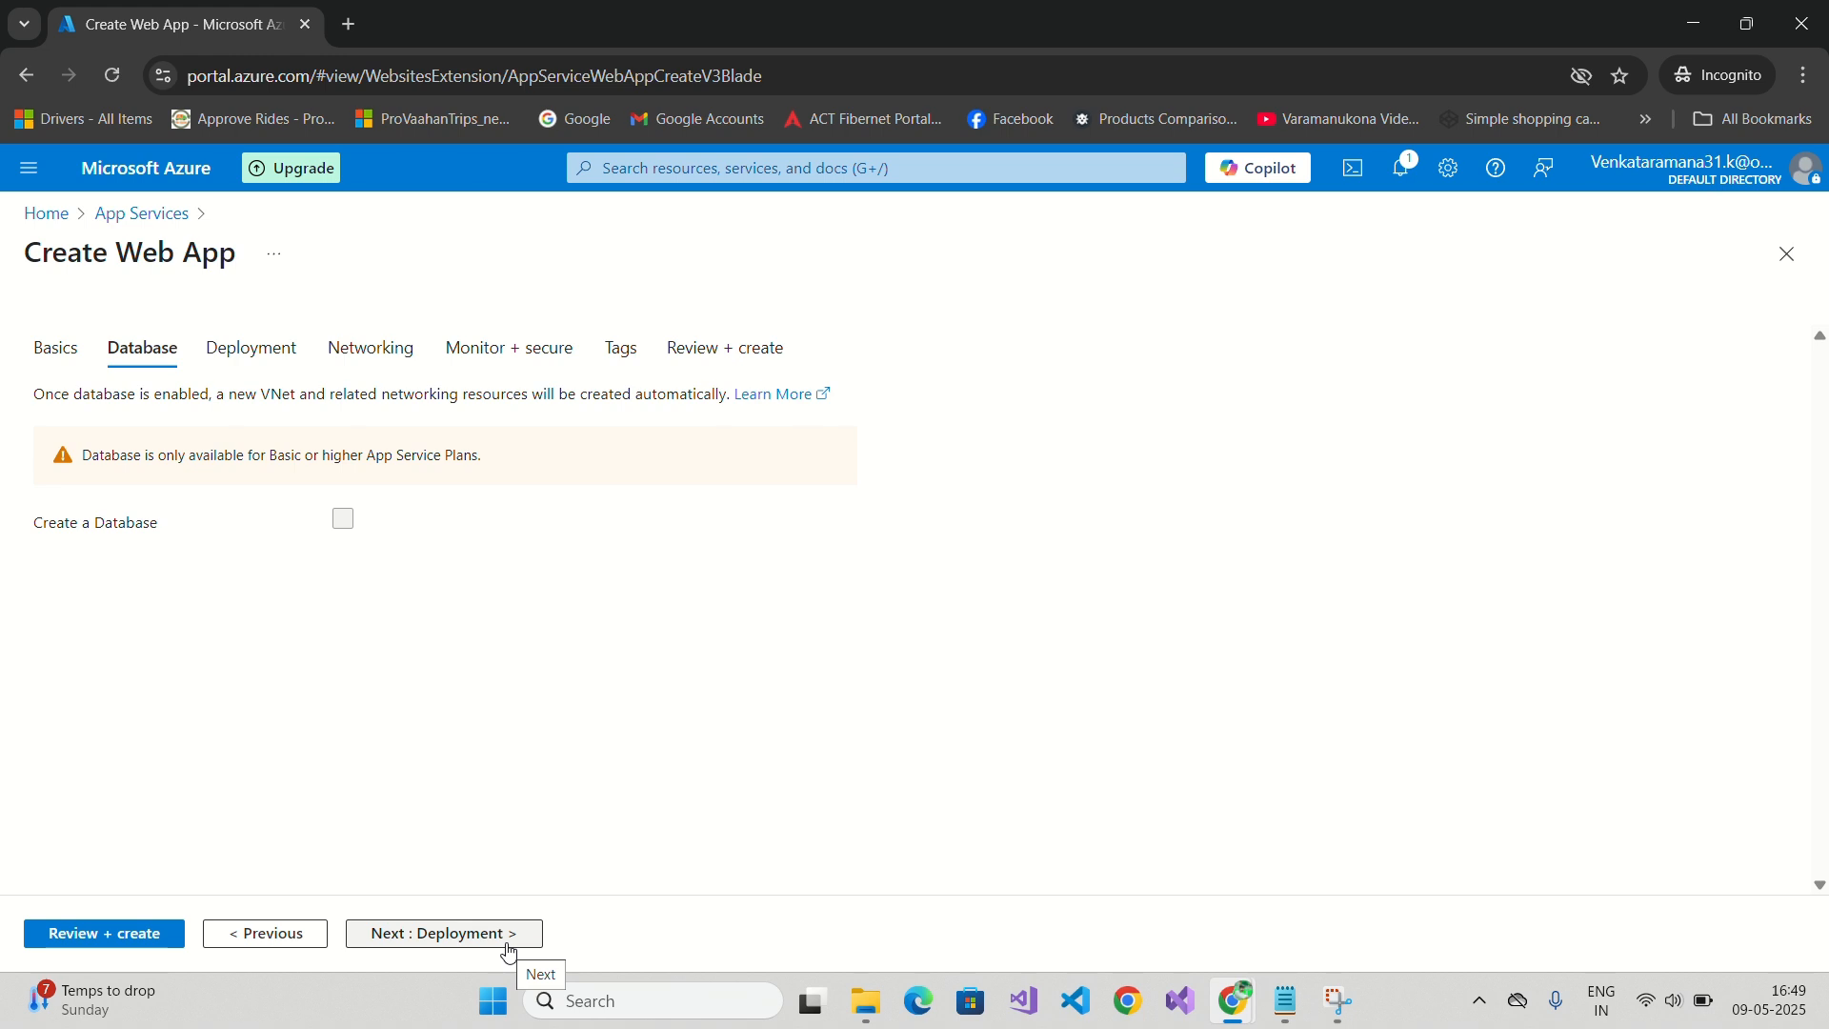
{"action": "left_click", "coordinate": [510, 953]}
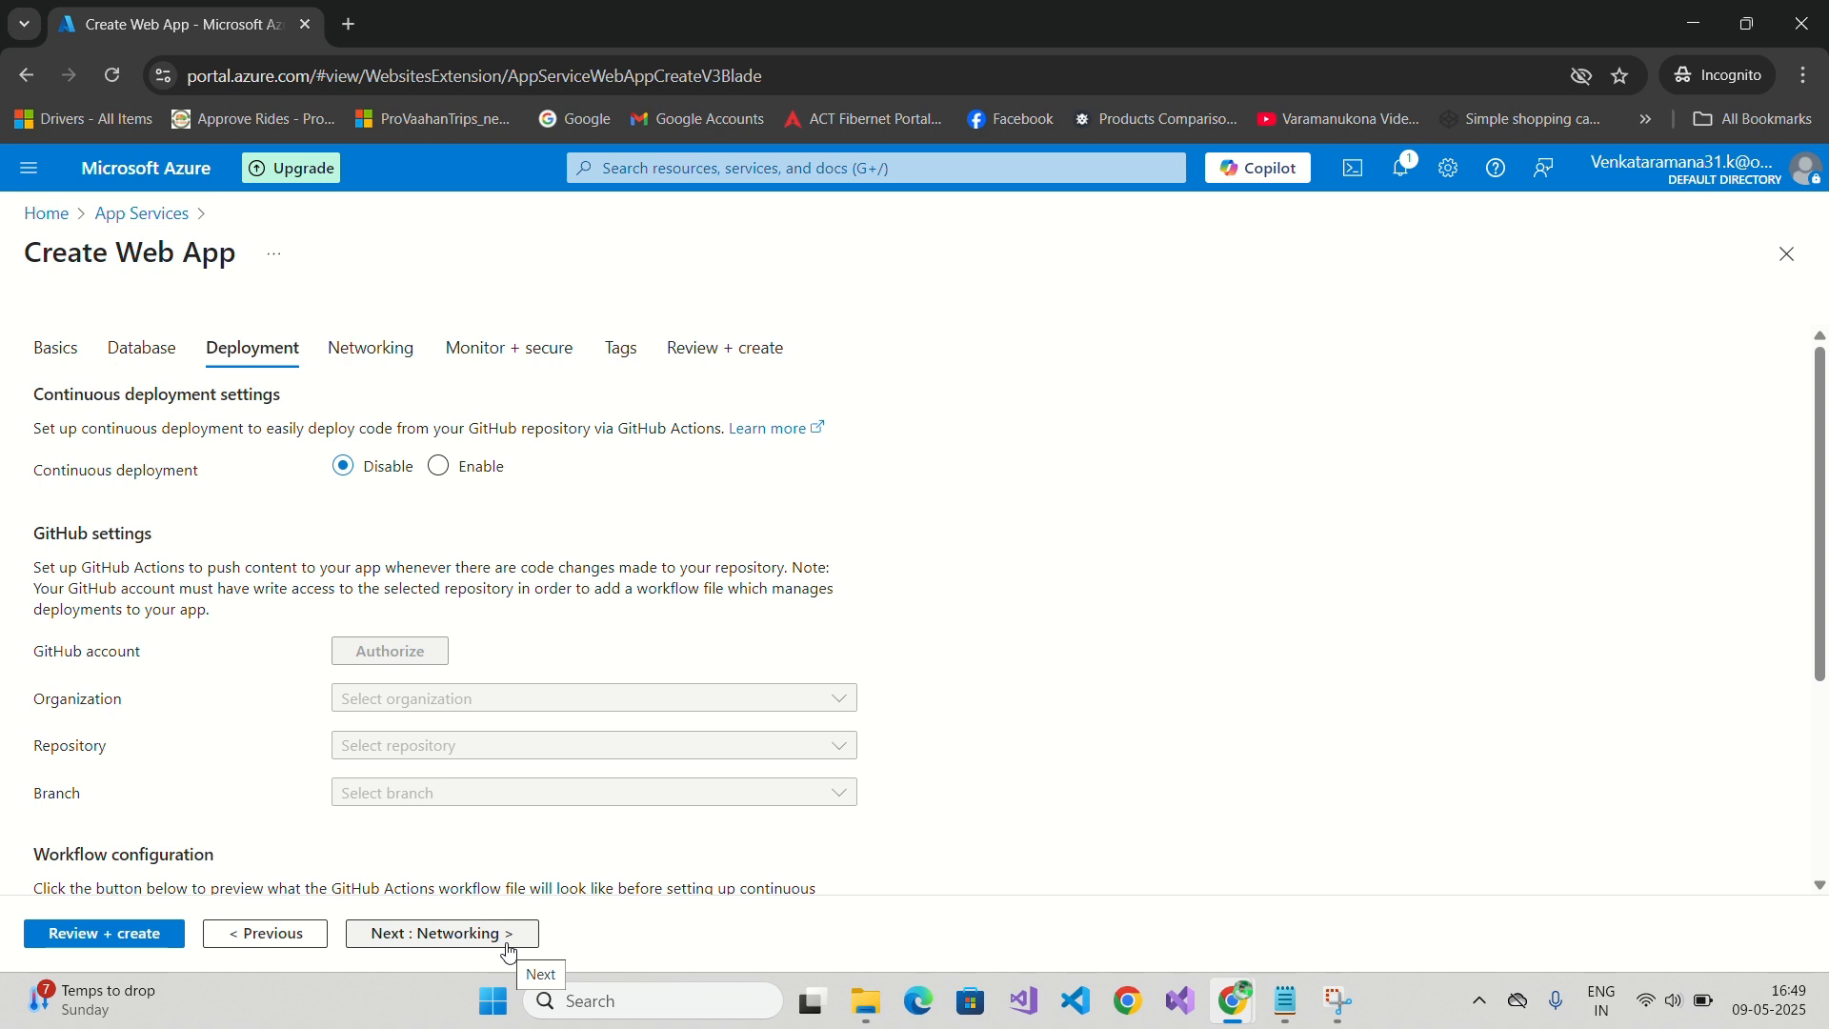
{"action": "left_click", "coordinate": [509, 952]}
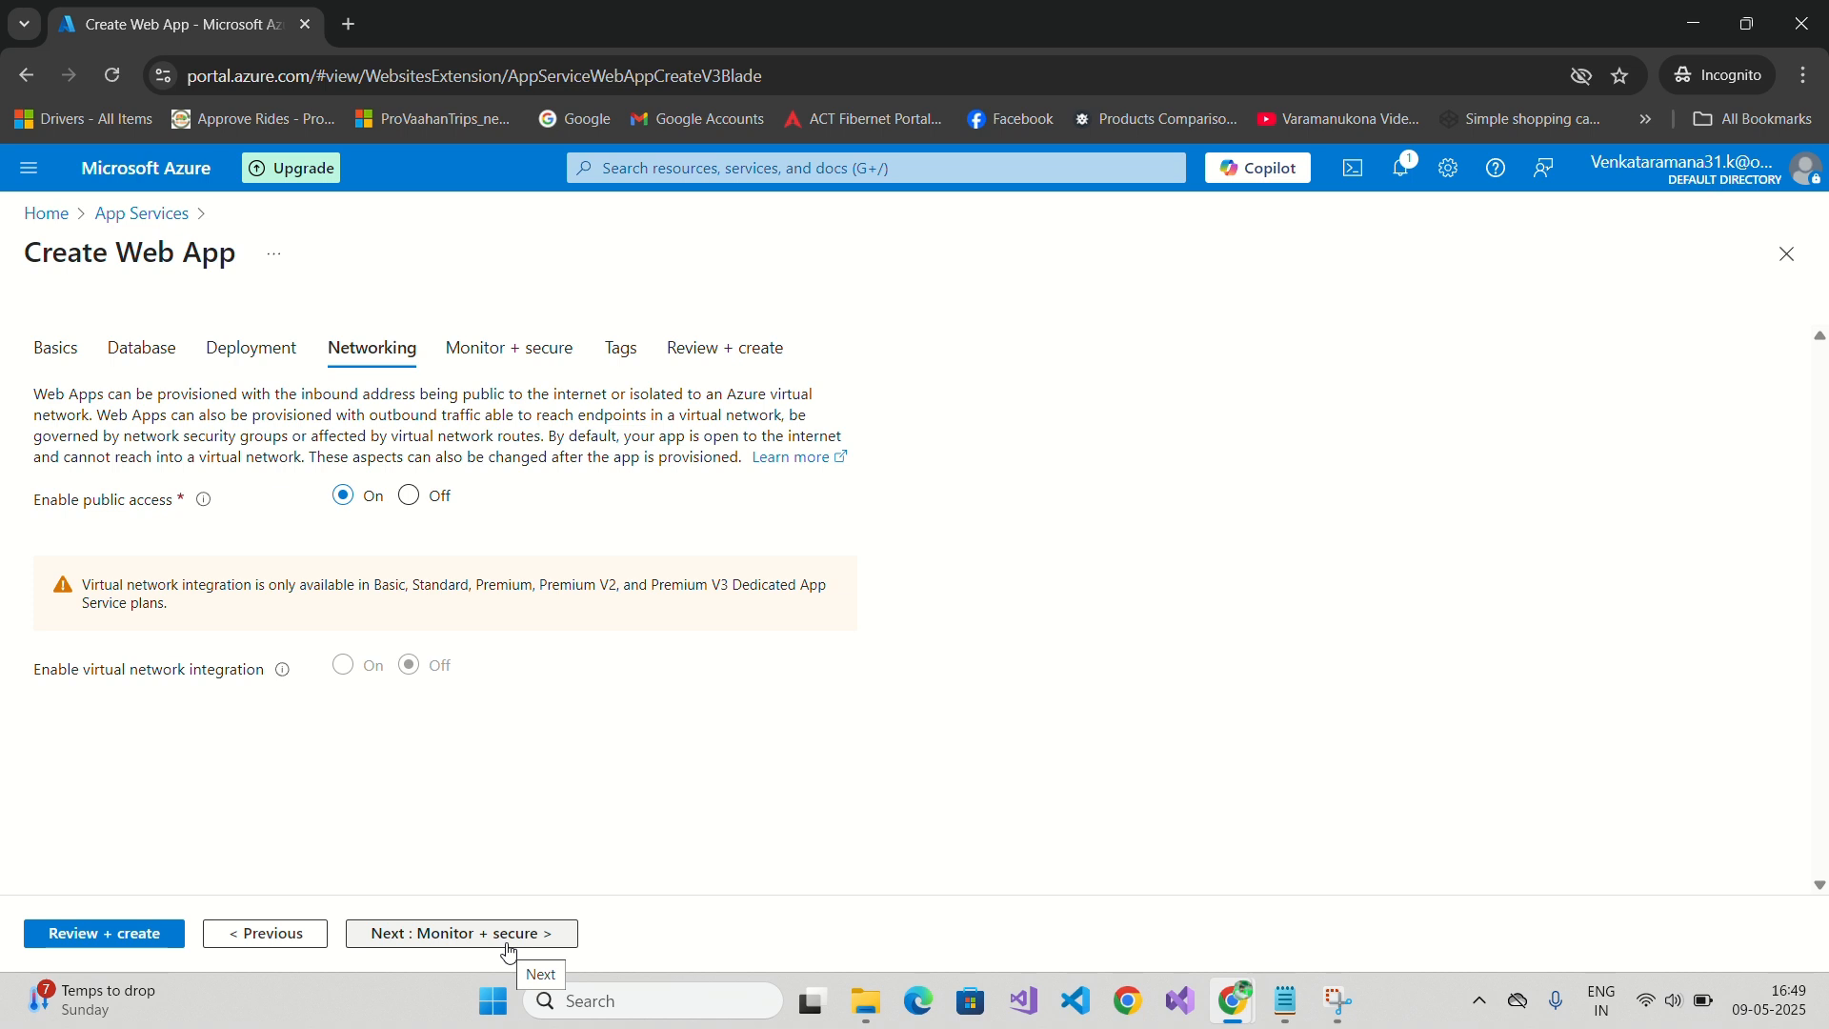
{"action": "left_click", "coordinate": [413, 502]}
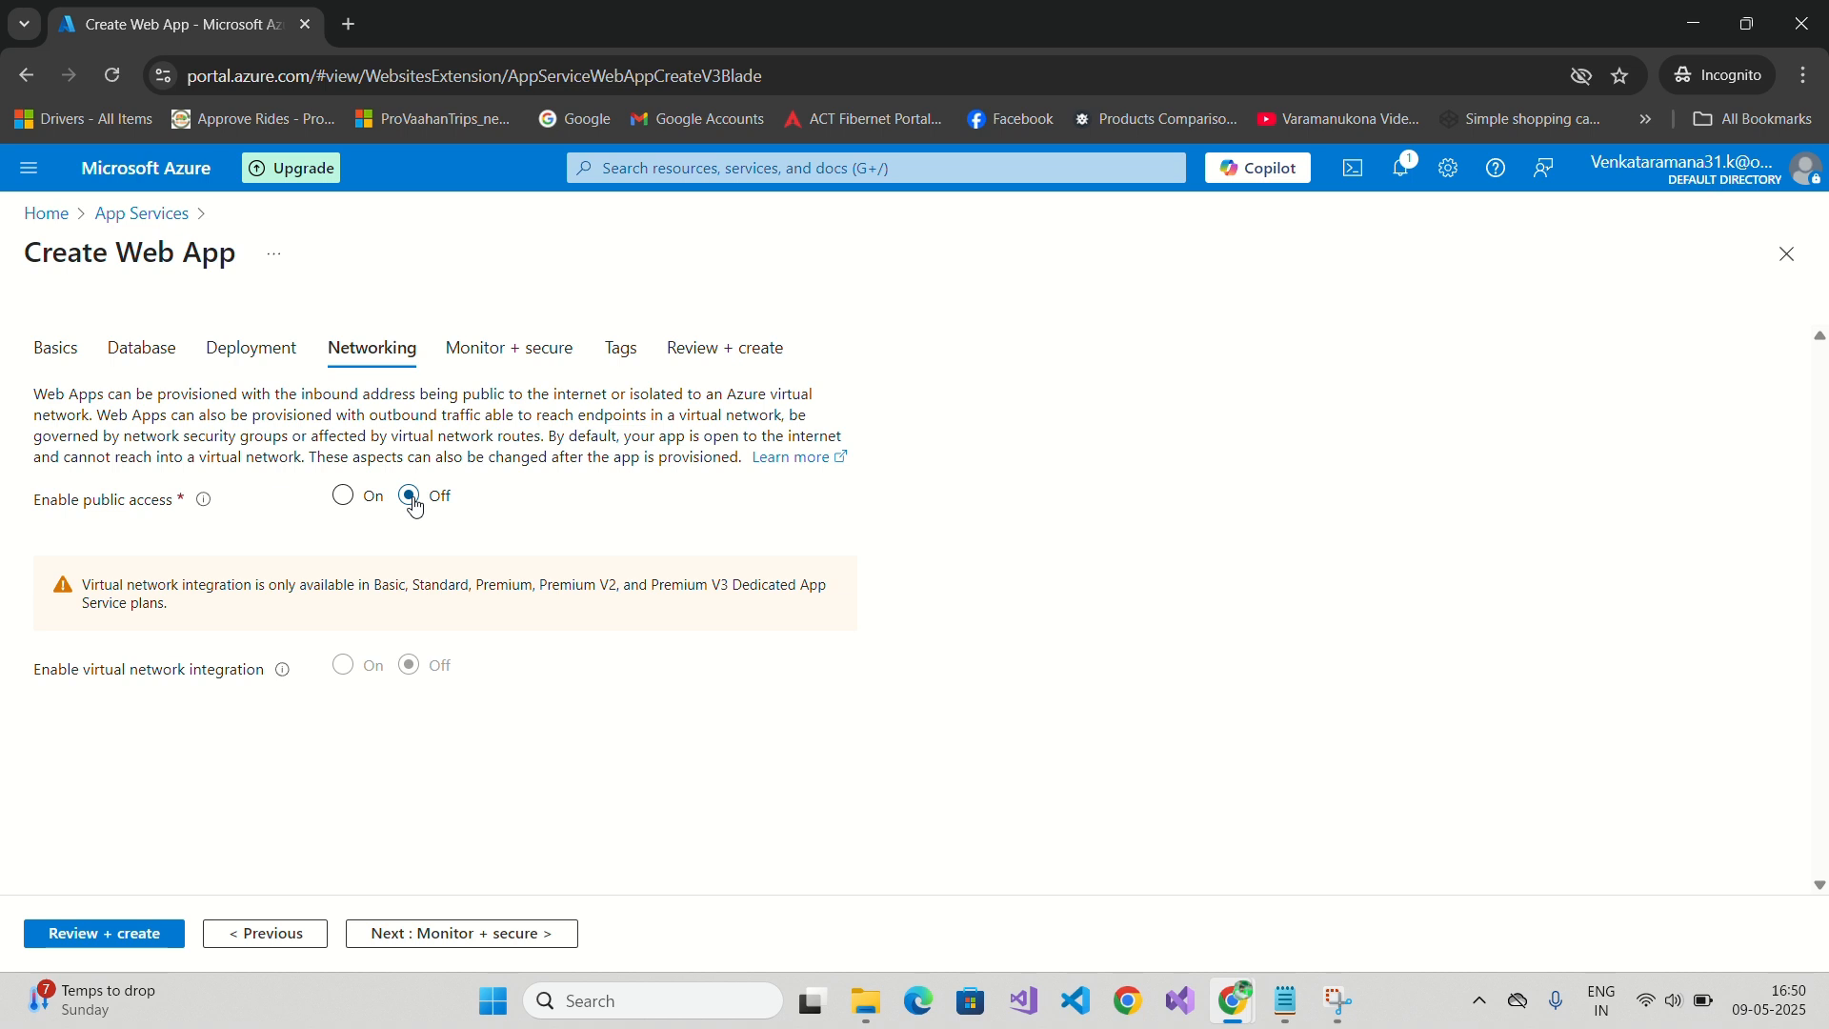
Set public access to On and enable Application Insights with the new grabfut (Central India) resource.
{"action": "left_click", "coordinate": [343, 499]}
{"action": "left_click", "coordinate": [520, 939]}
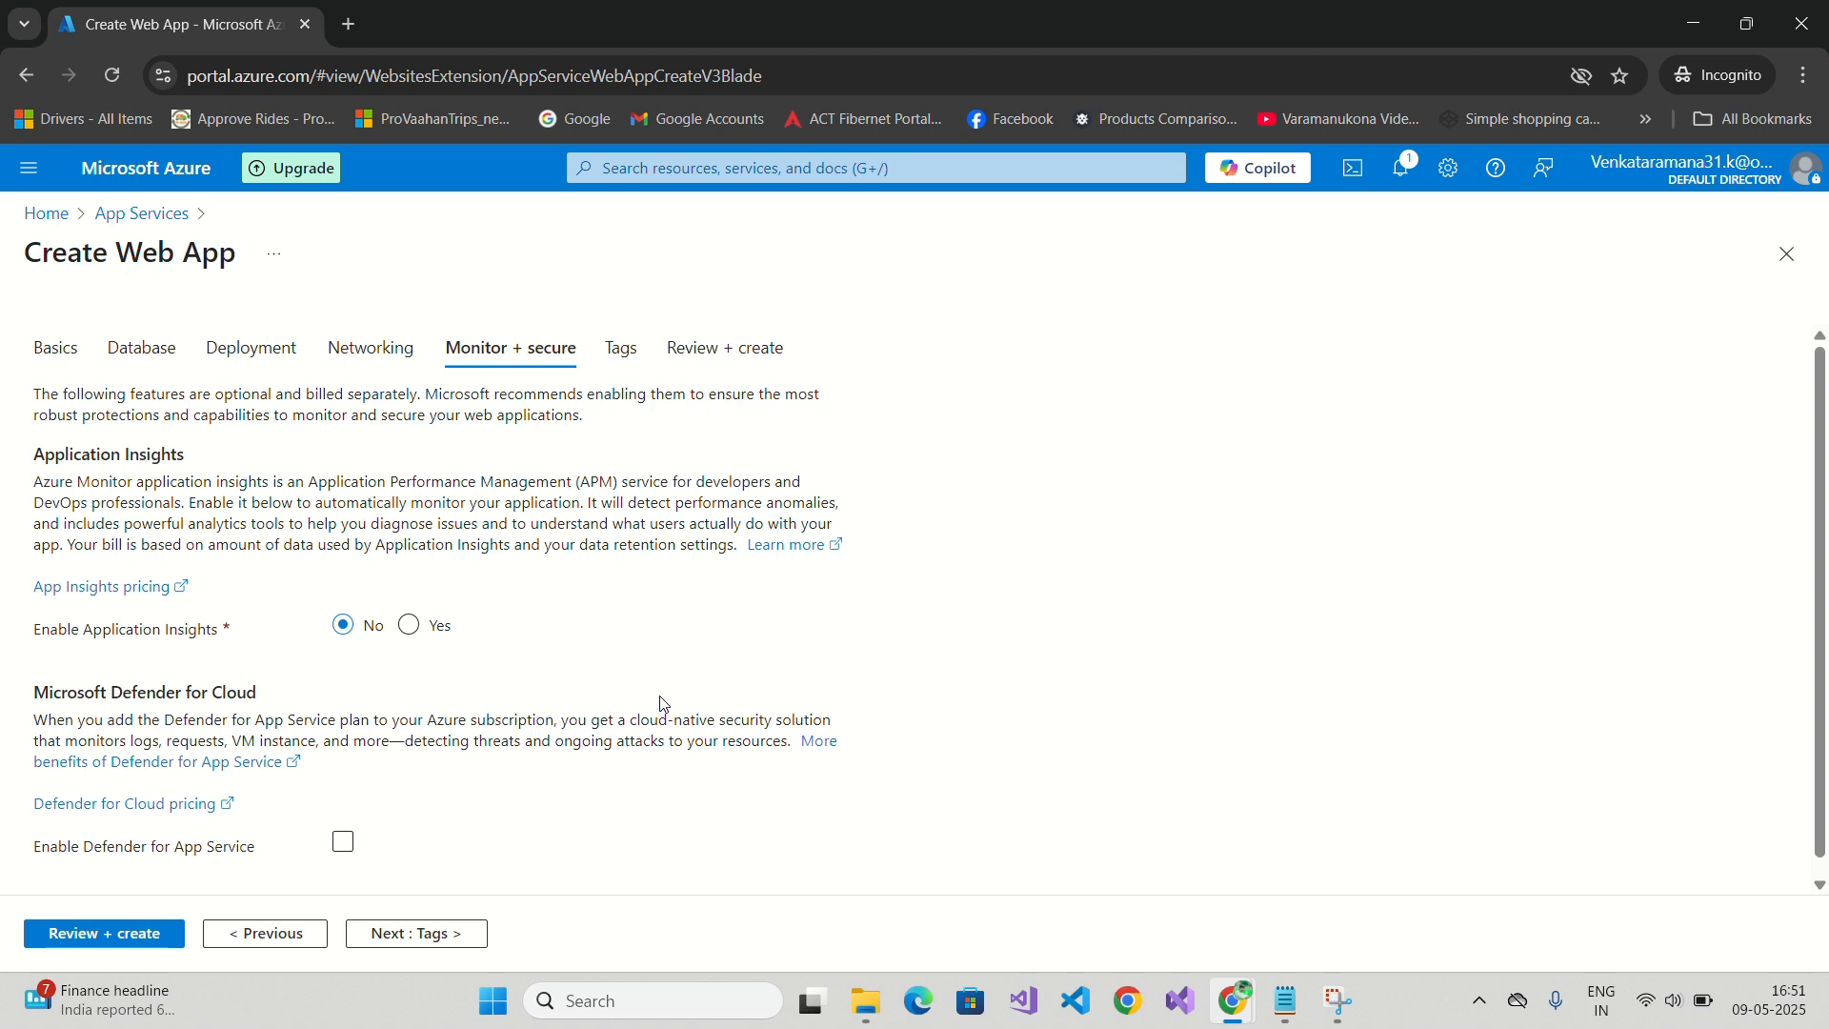
{"action": "left_click", "coordinate": [416, 633]}
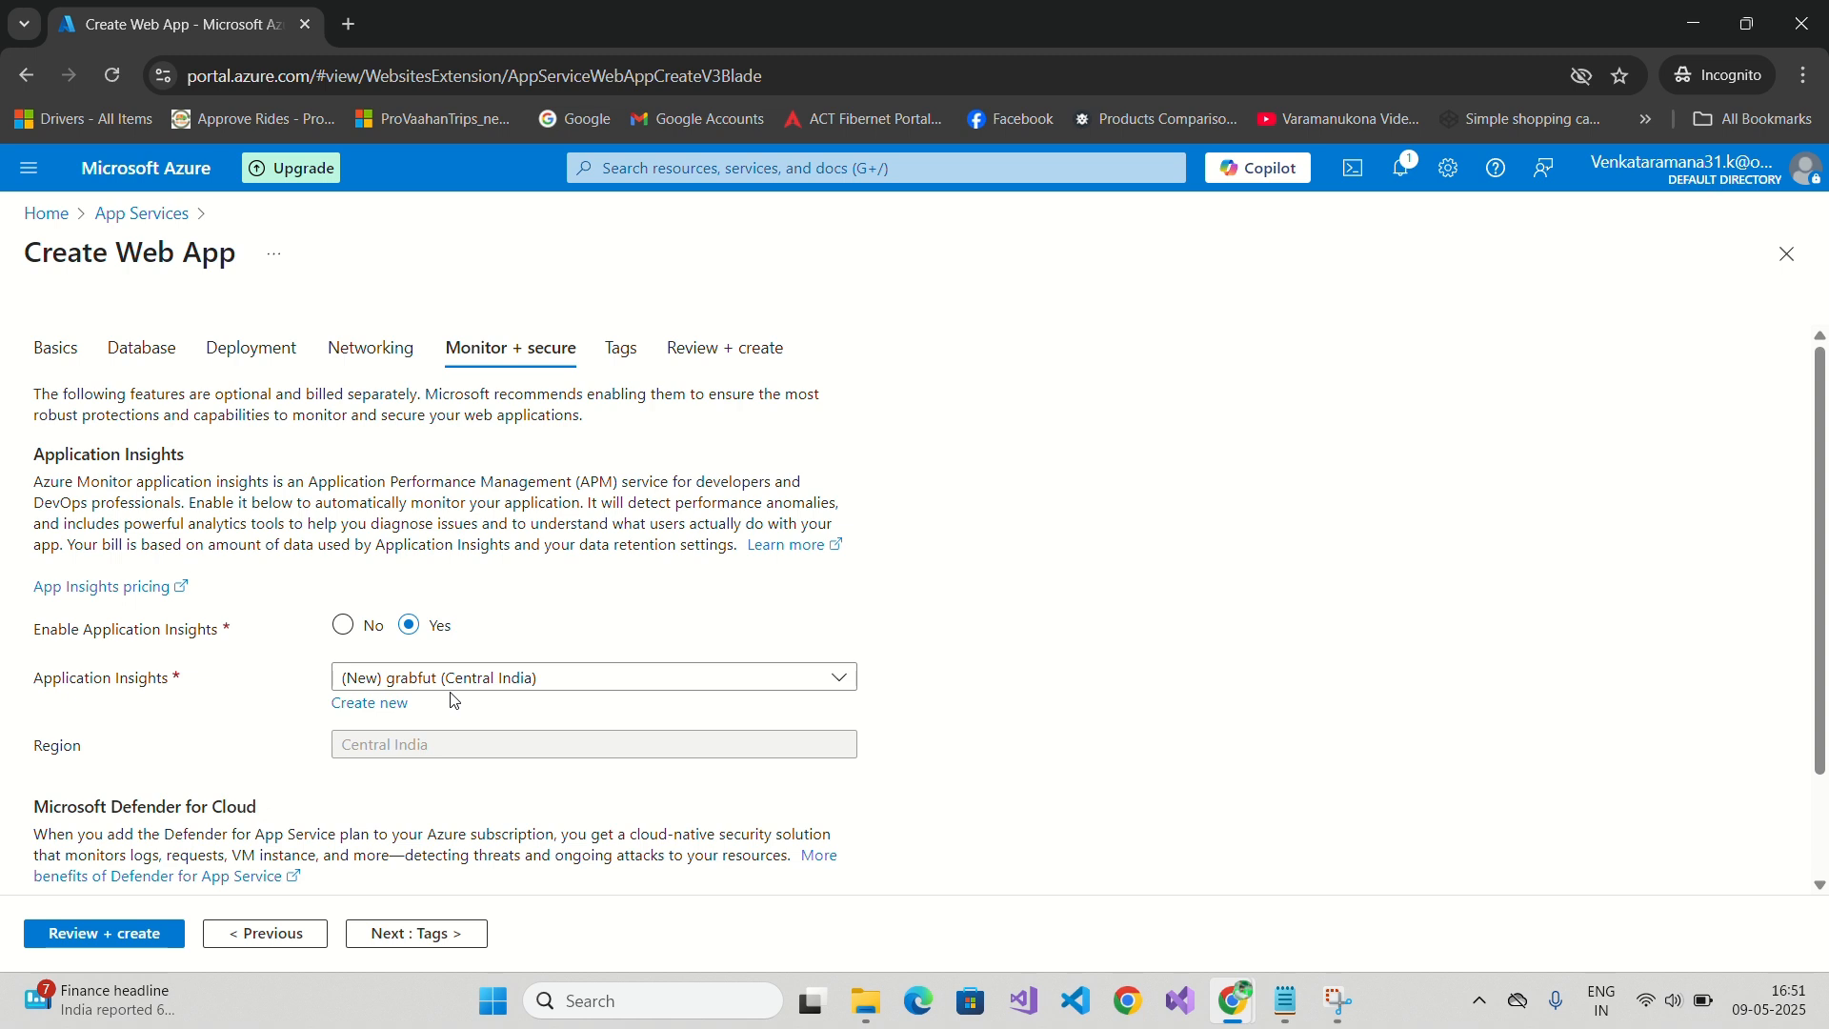
{"action": "left_click", "coordinate": [474, 680]}
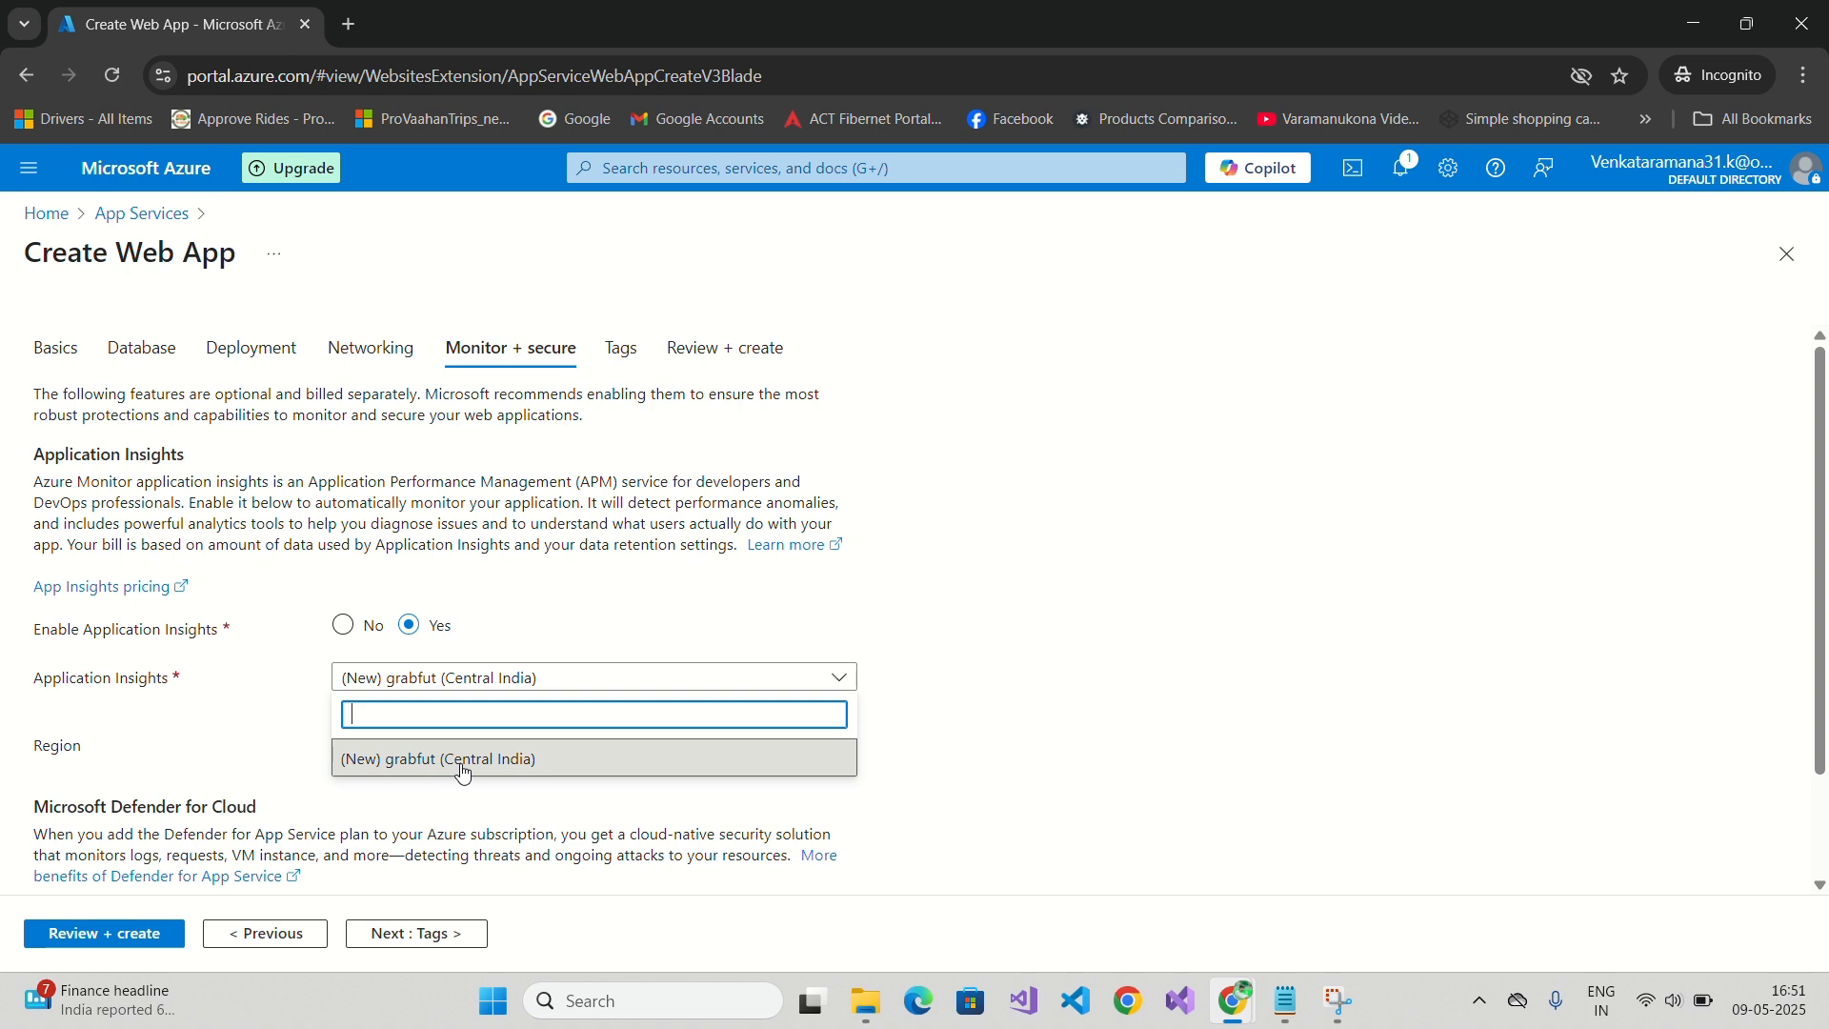
{"action": "left_click", "coordinate": [396, 833]}
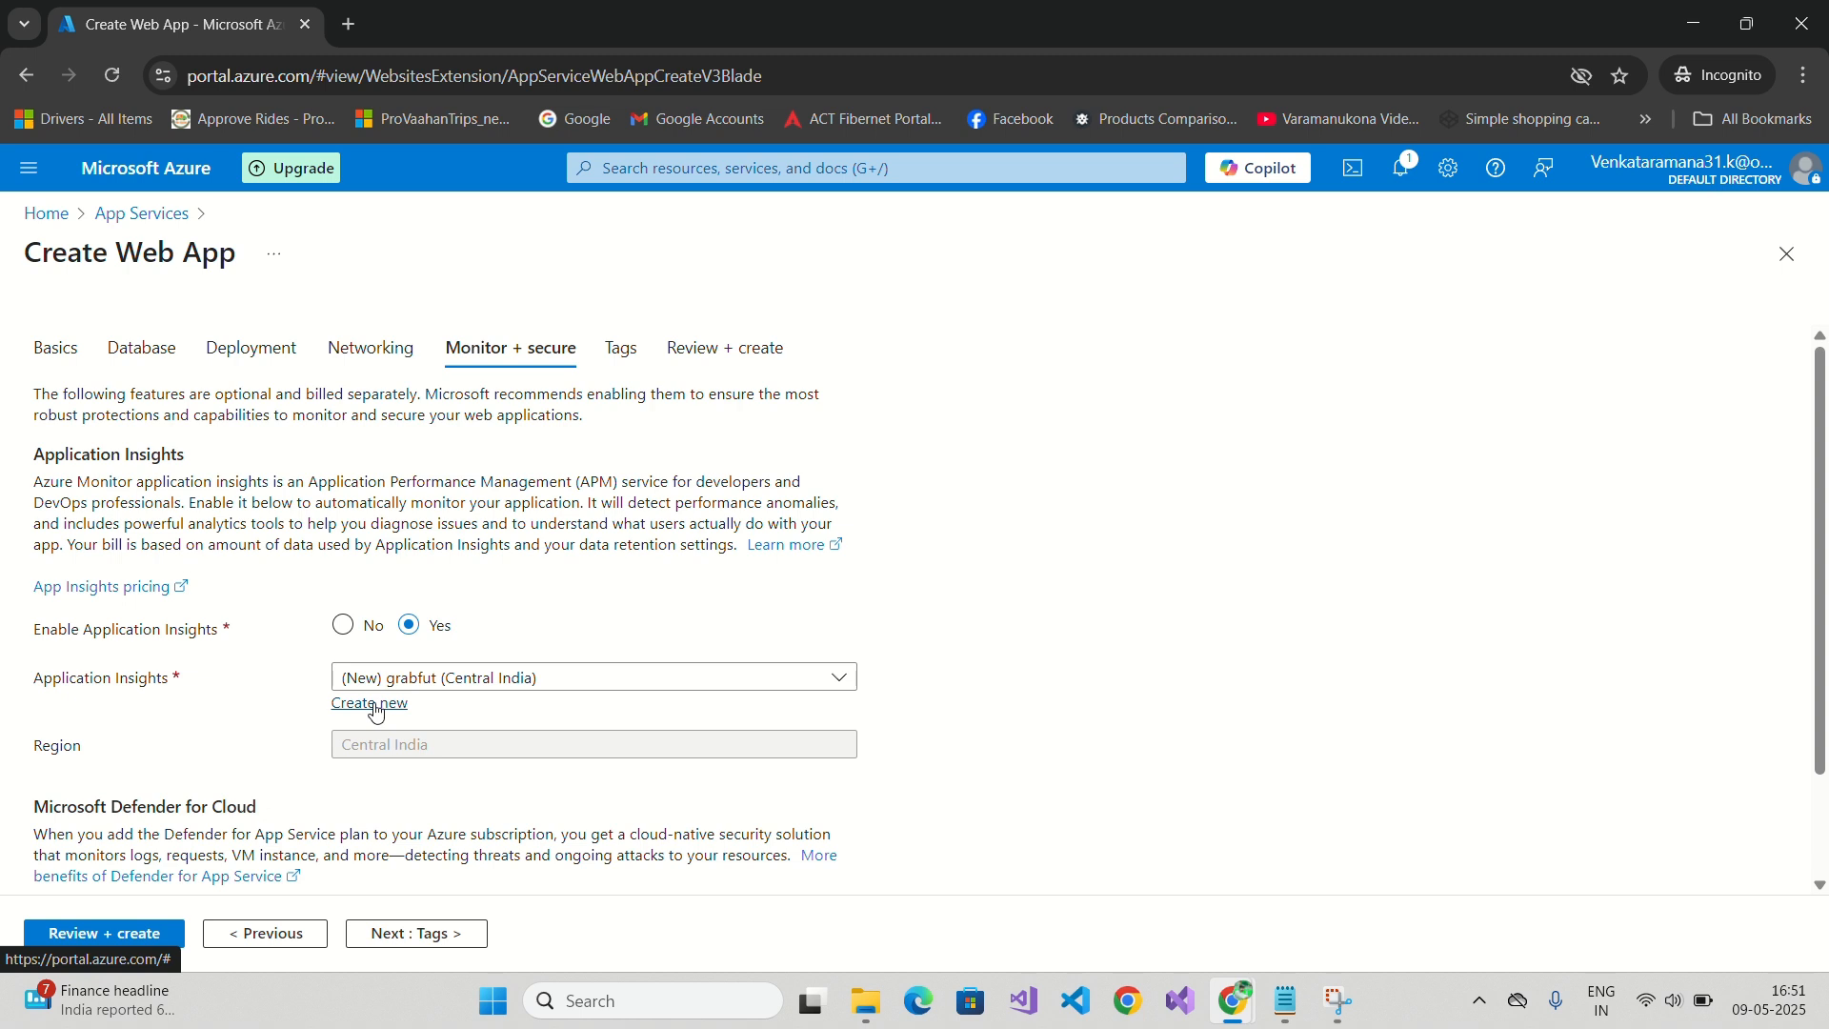
Try enabling Defender for App Service and turn it off again.
{"action": "scroll", "coordinate": [377, 713], "scroll_direction": "down", "scroll_amount": 1}
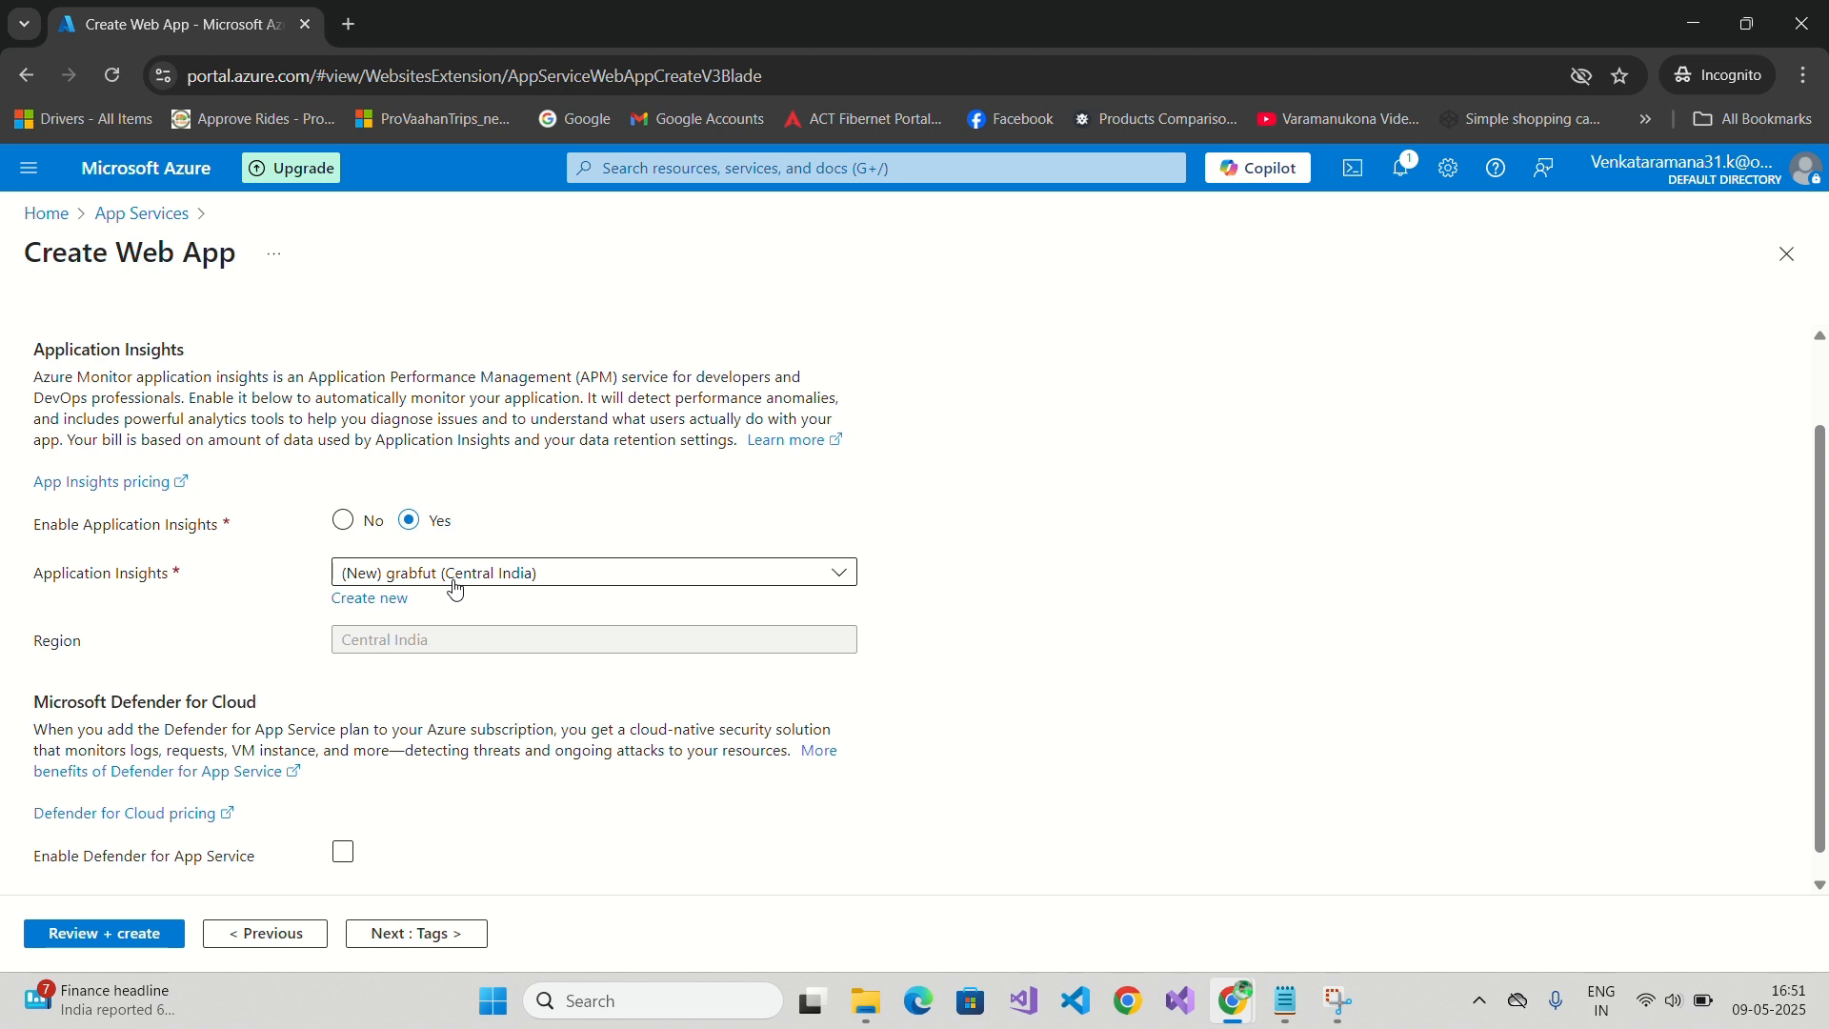
{"action": "scroll", "coordinate": [455, 588], "scroll_direction": "down", "scroll_amount": 1}
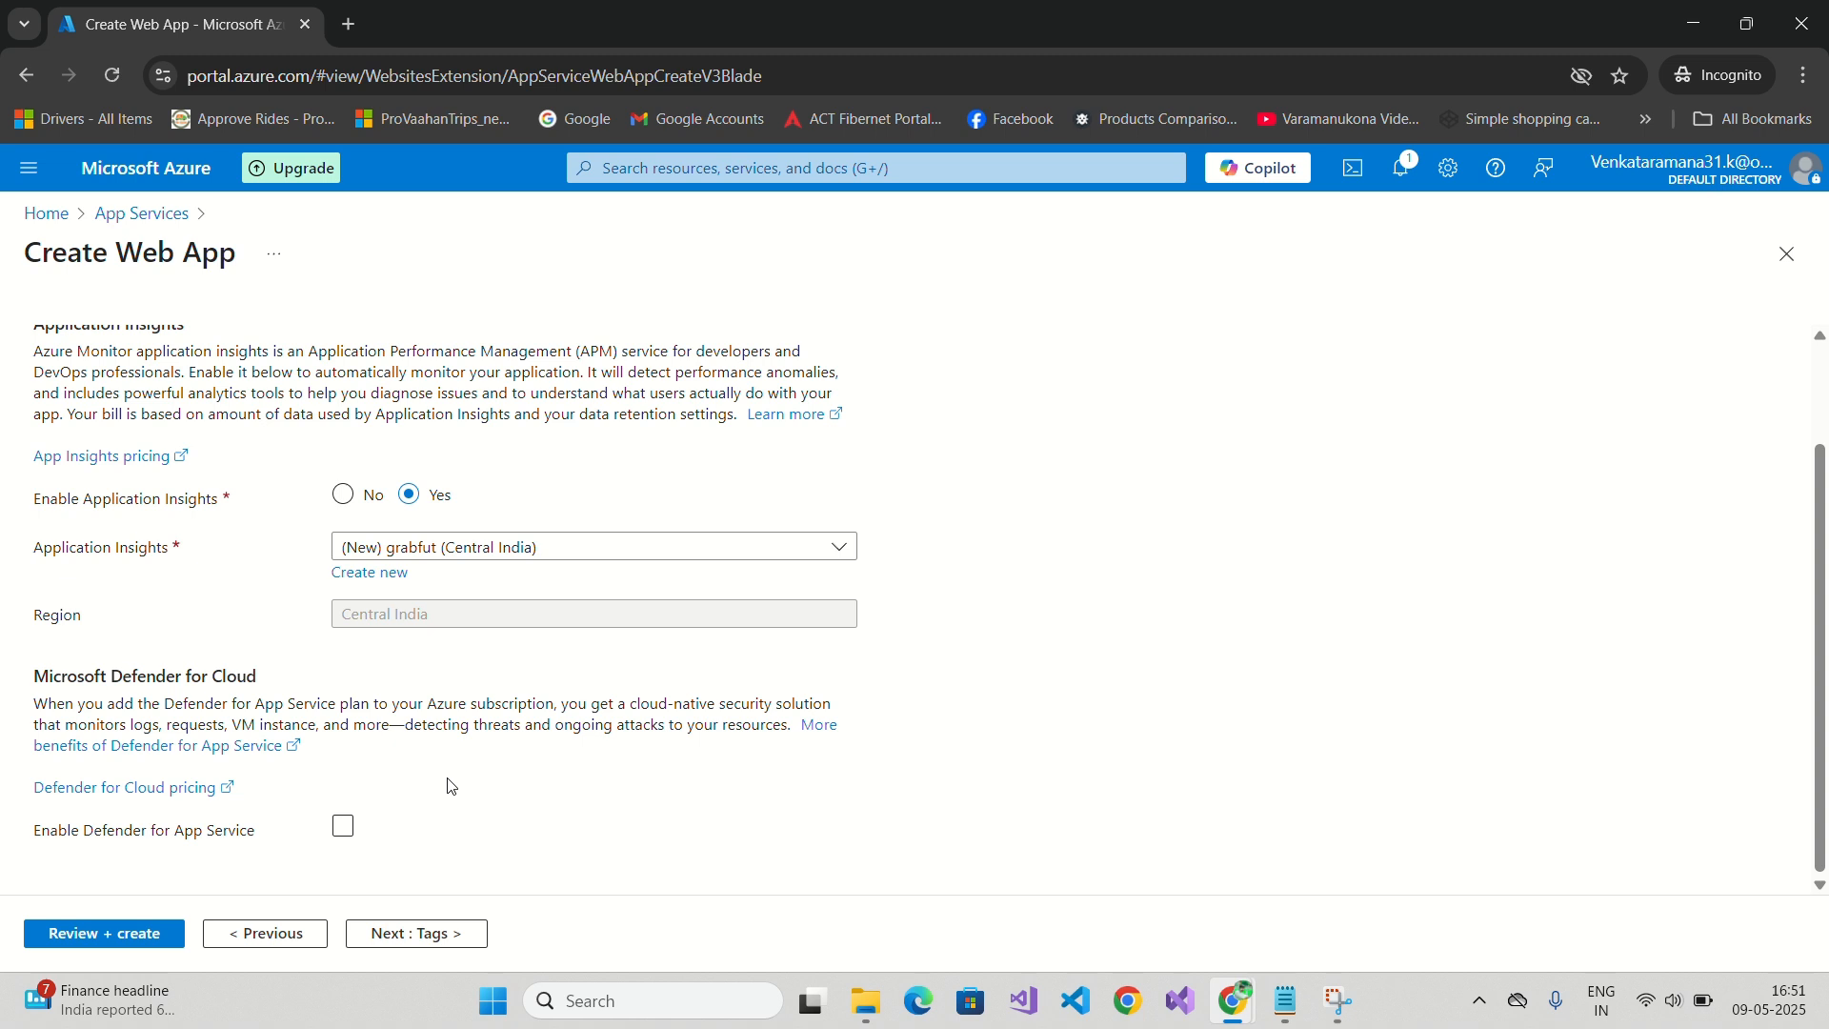
{"action": "left_click", "coordinate": [345, 834]}
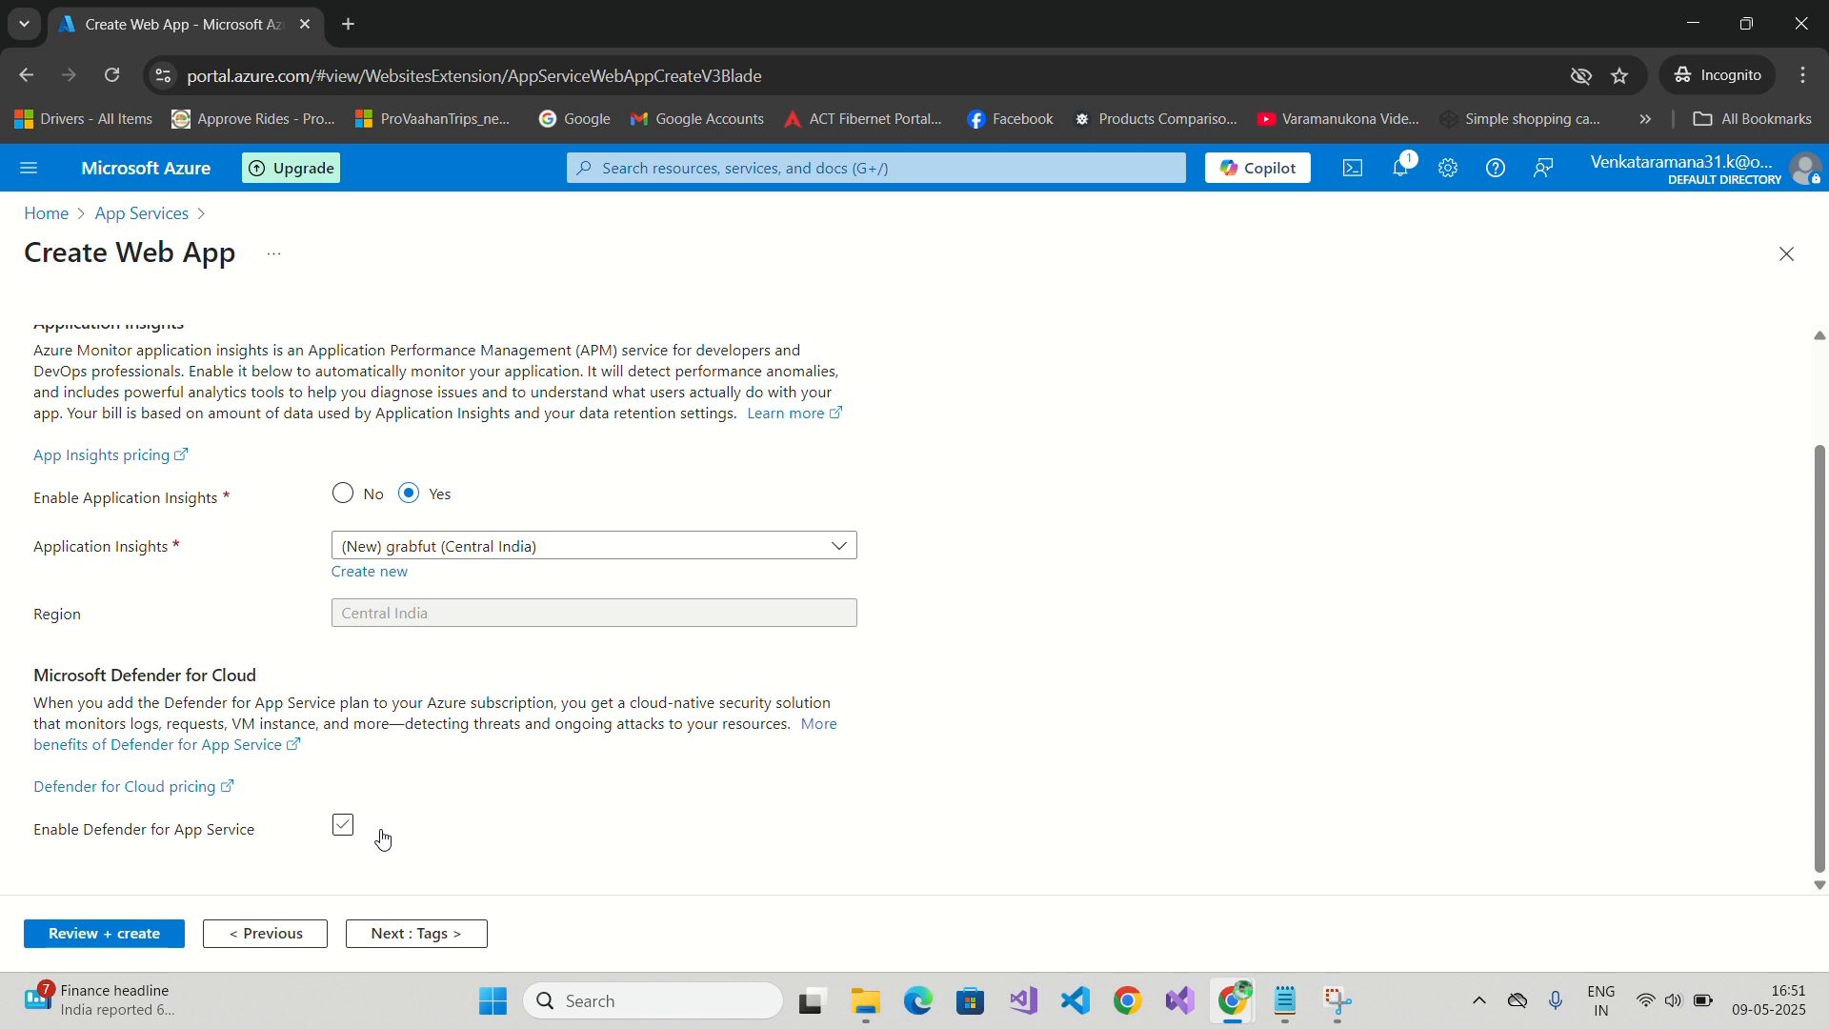
{"action": "left_click", "coordinate": [237, 830]}
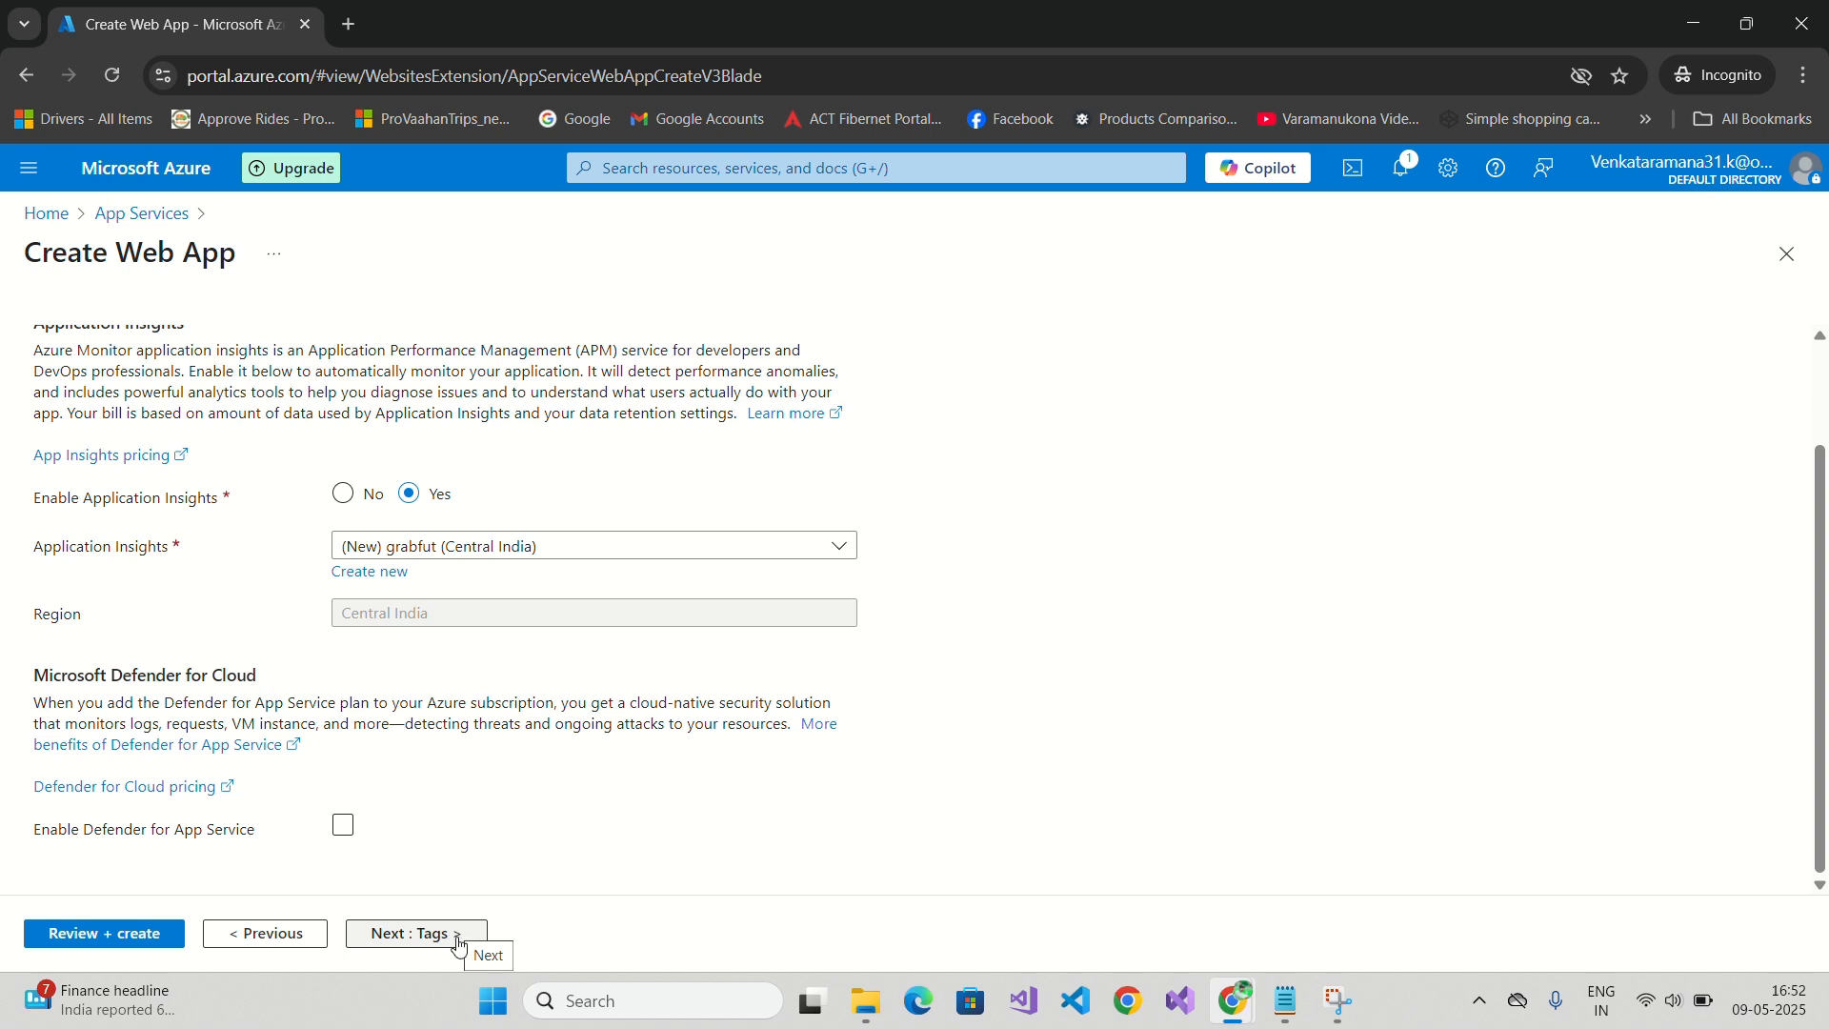
Add a tag named GRABFUT with the value GRABFUT to the web app's selected resources.
{"action": "left_click", "coordinate": [446, 946]}
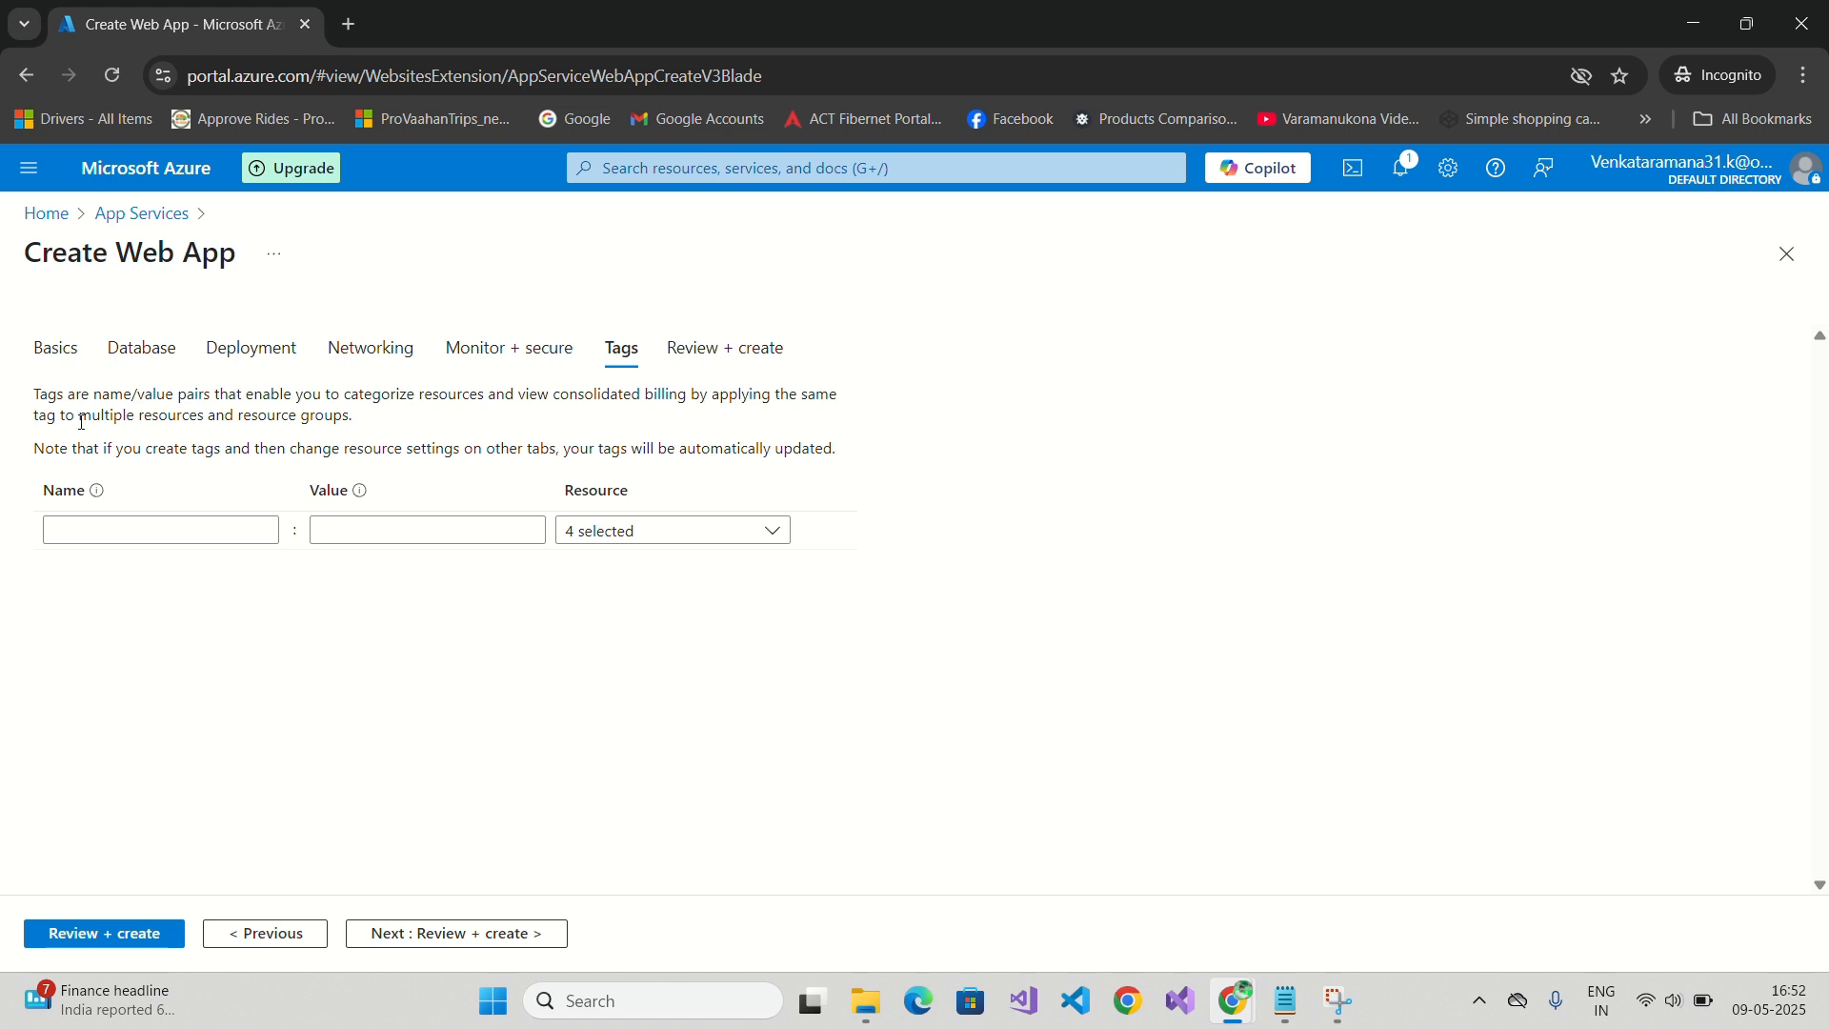
{"action": "left_click", "coordinate": [208, 531]}
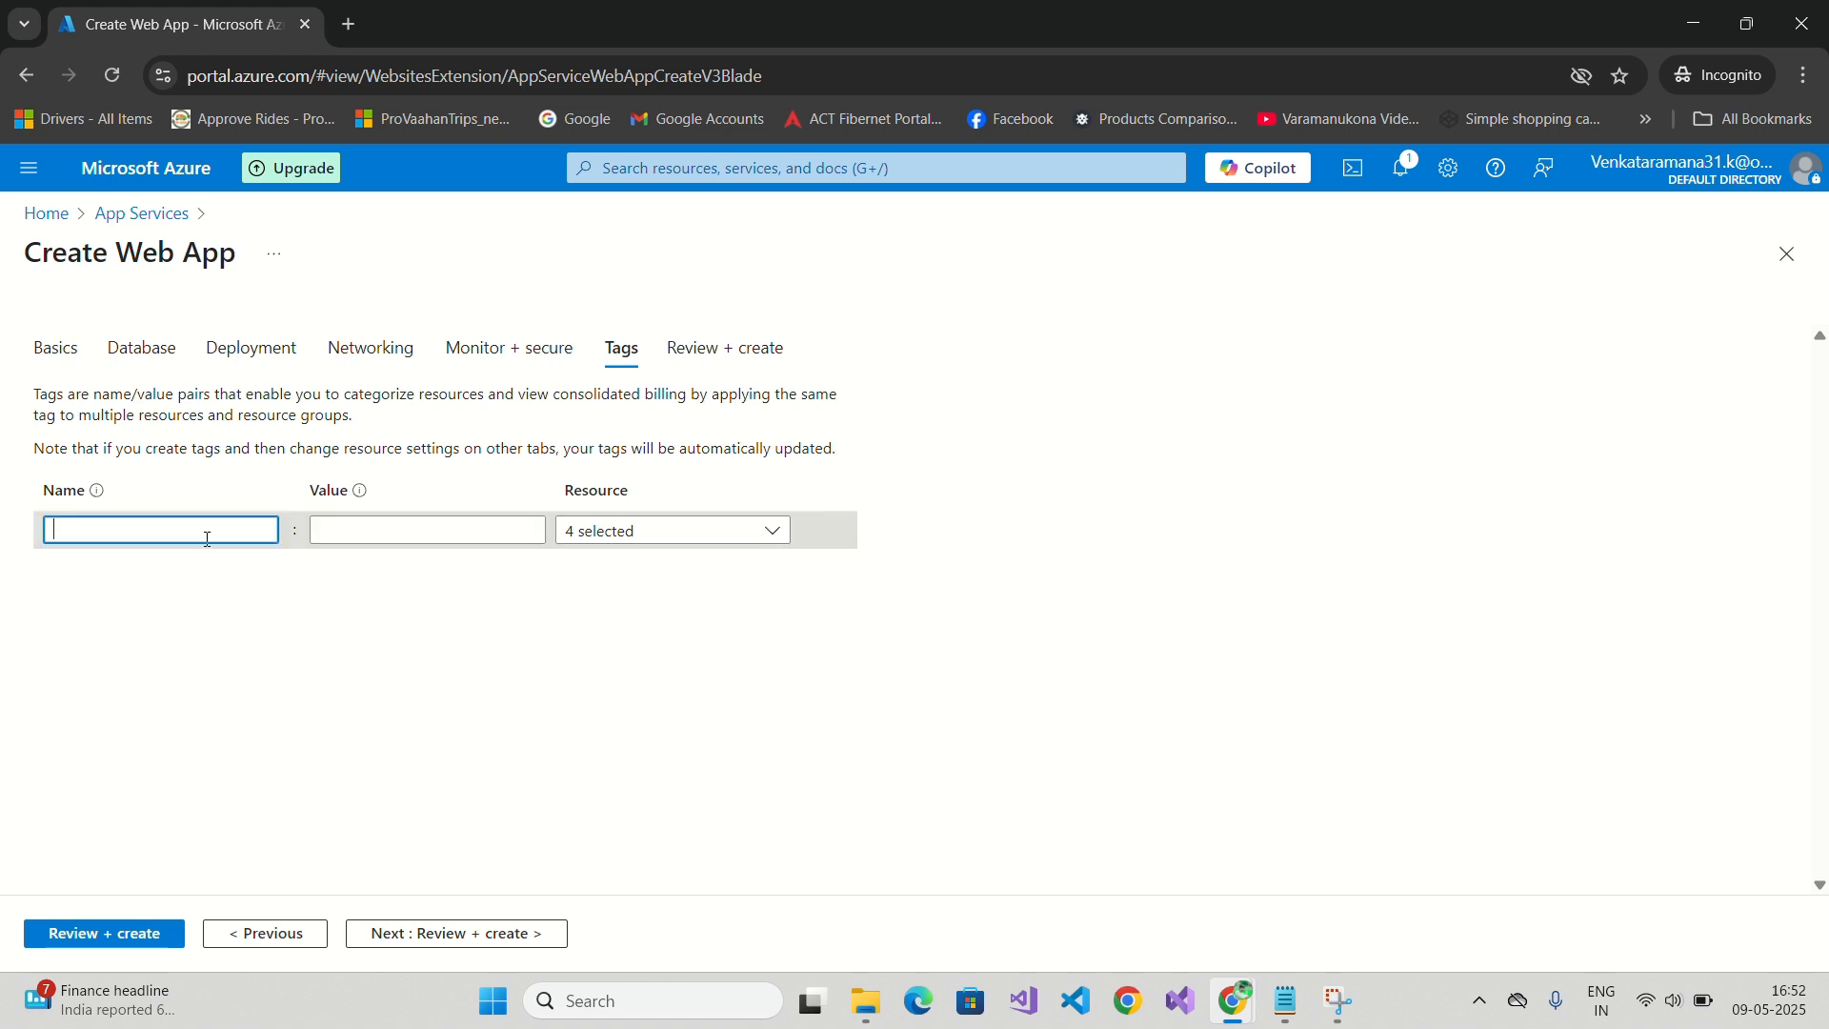
{"action": "type", "text": "GRABFUT"}
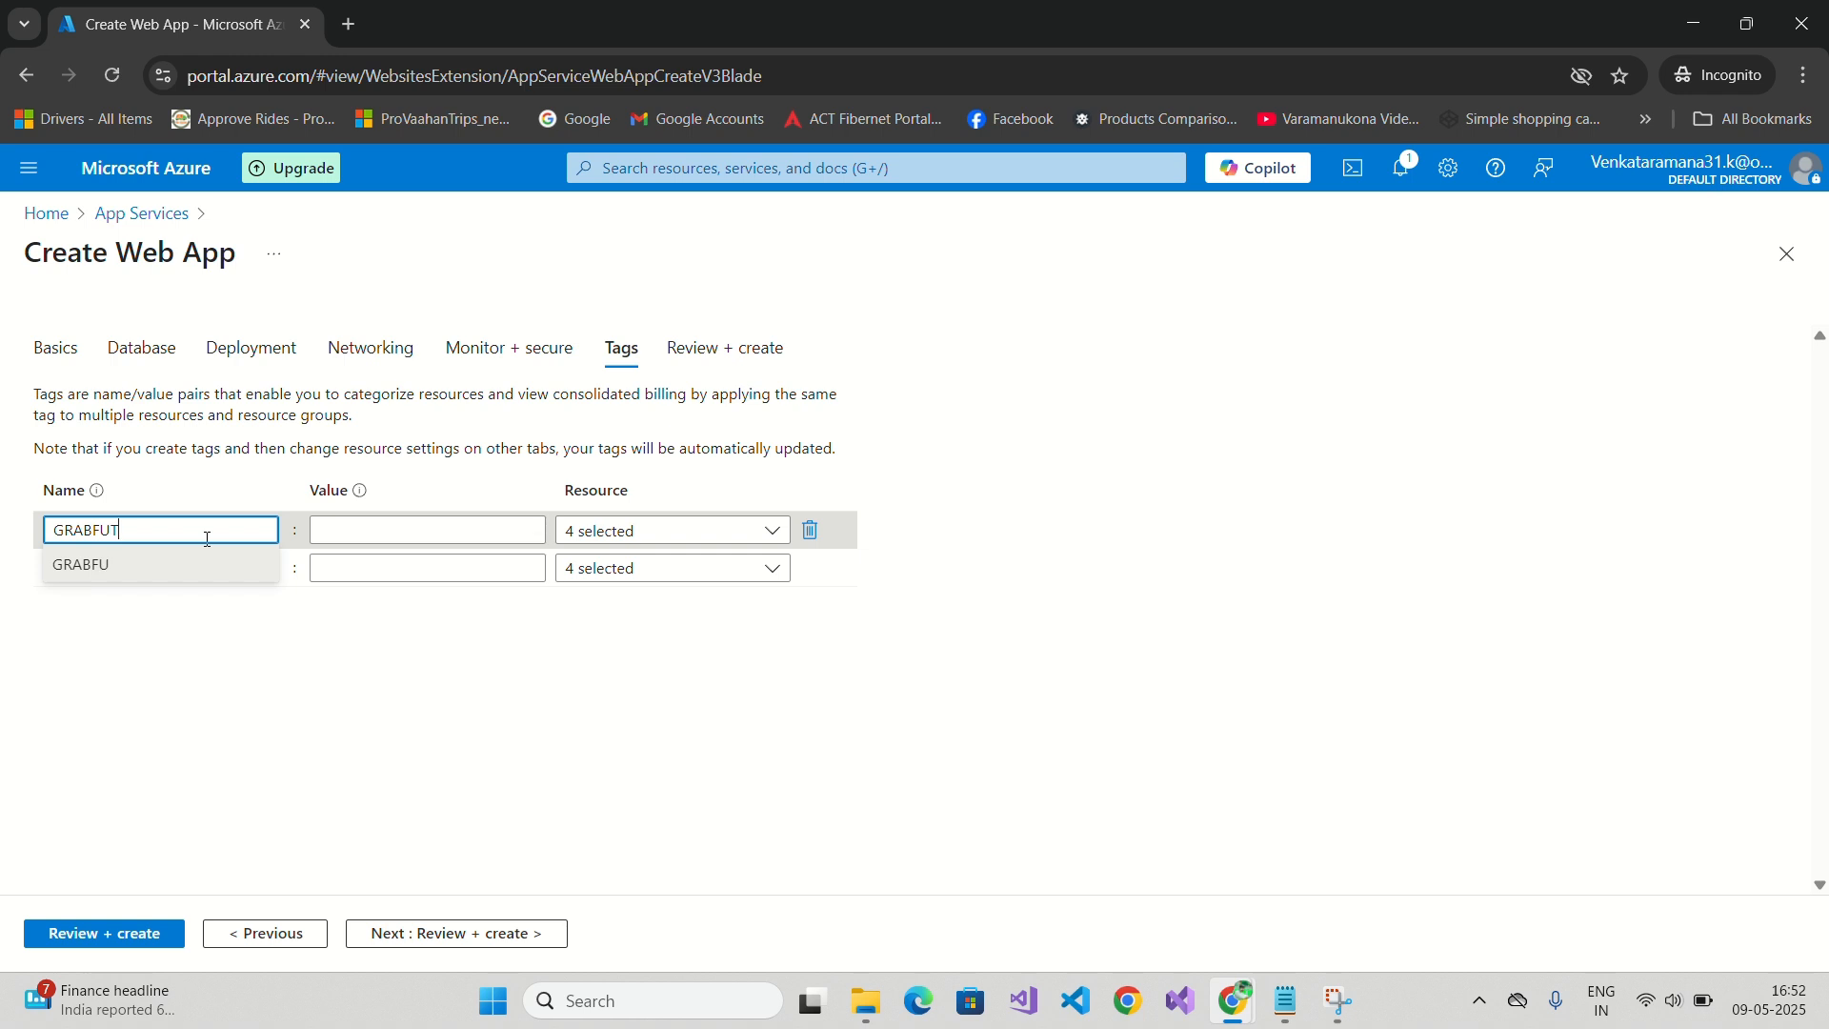
{"action": "key", "text": "Tab"}
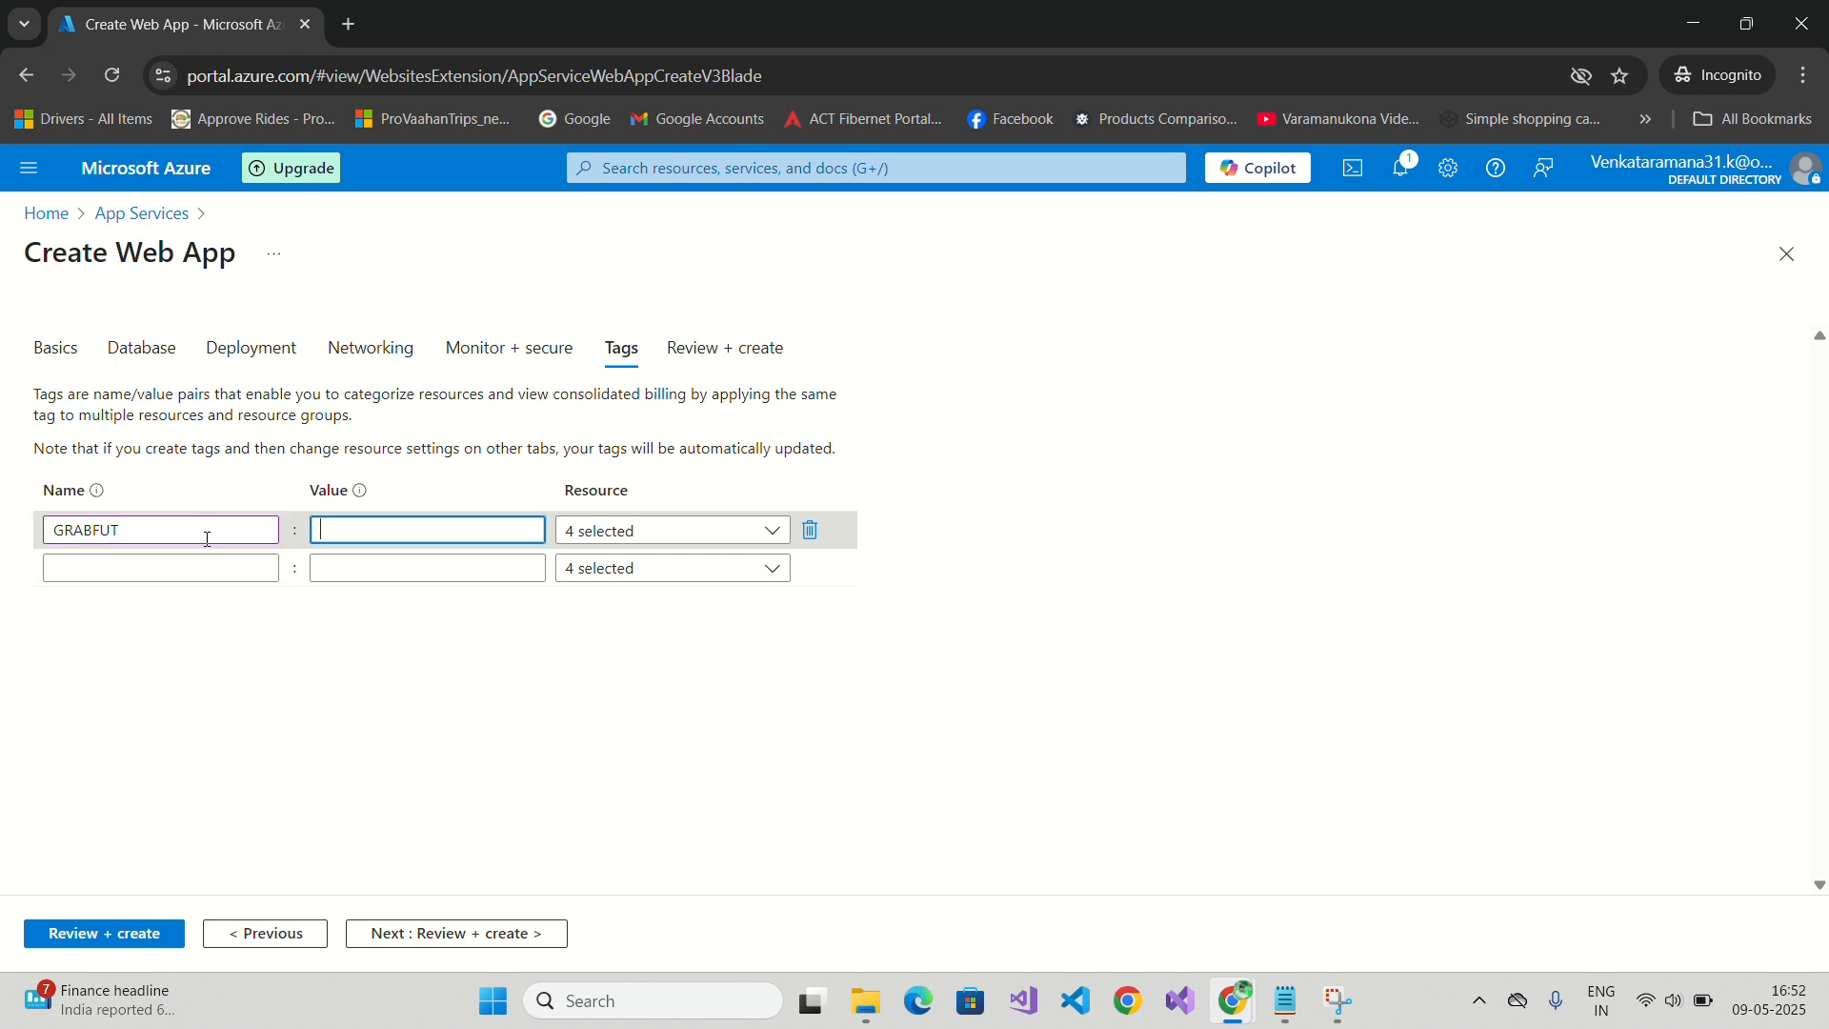
{"action": "type", "text": "GRABFUT"}
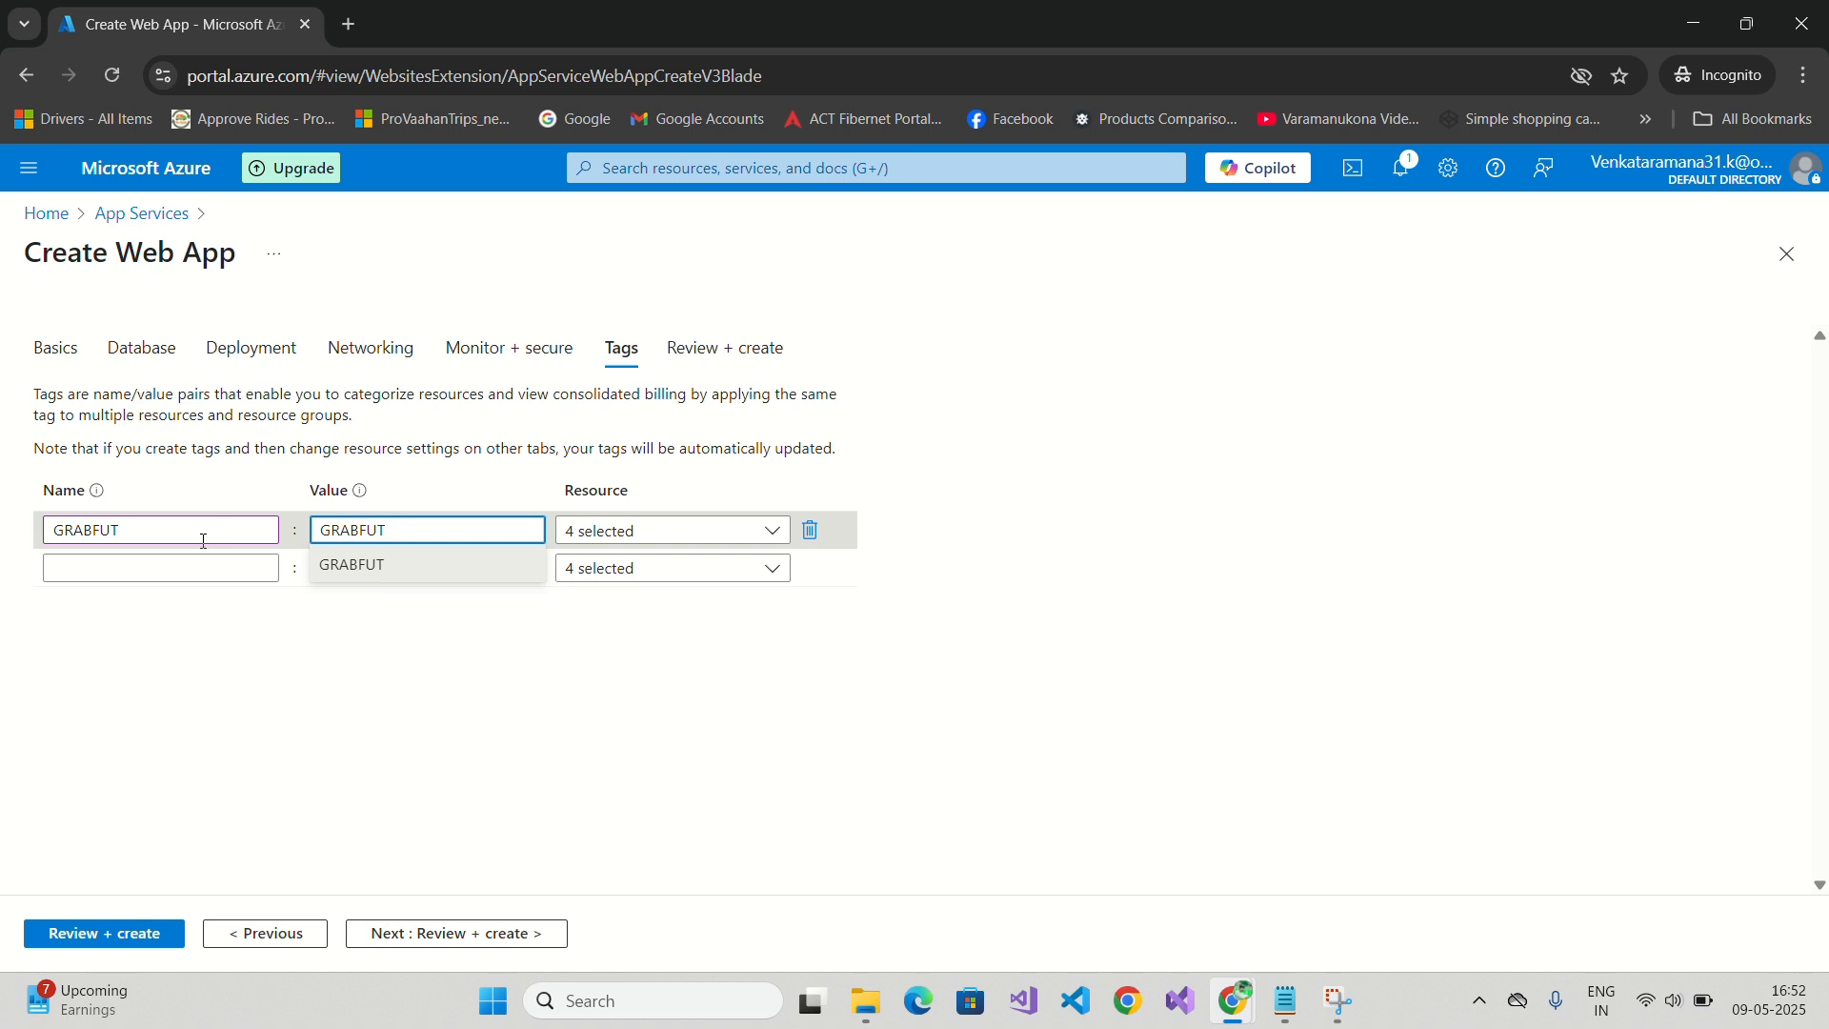
{"action": "left_click", "coordinate": [529, 738]}
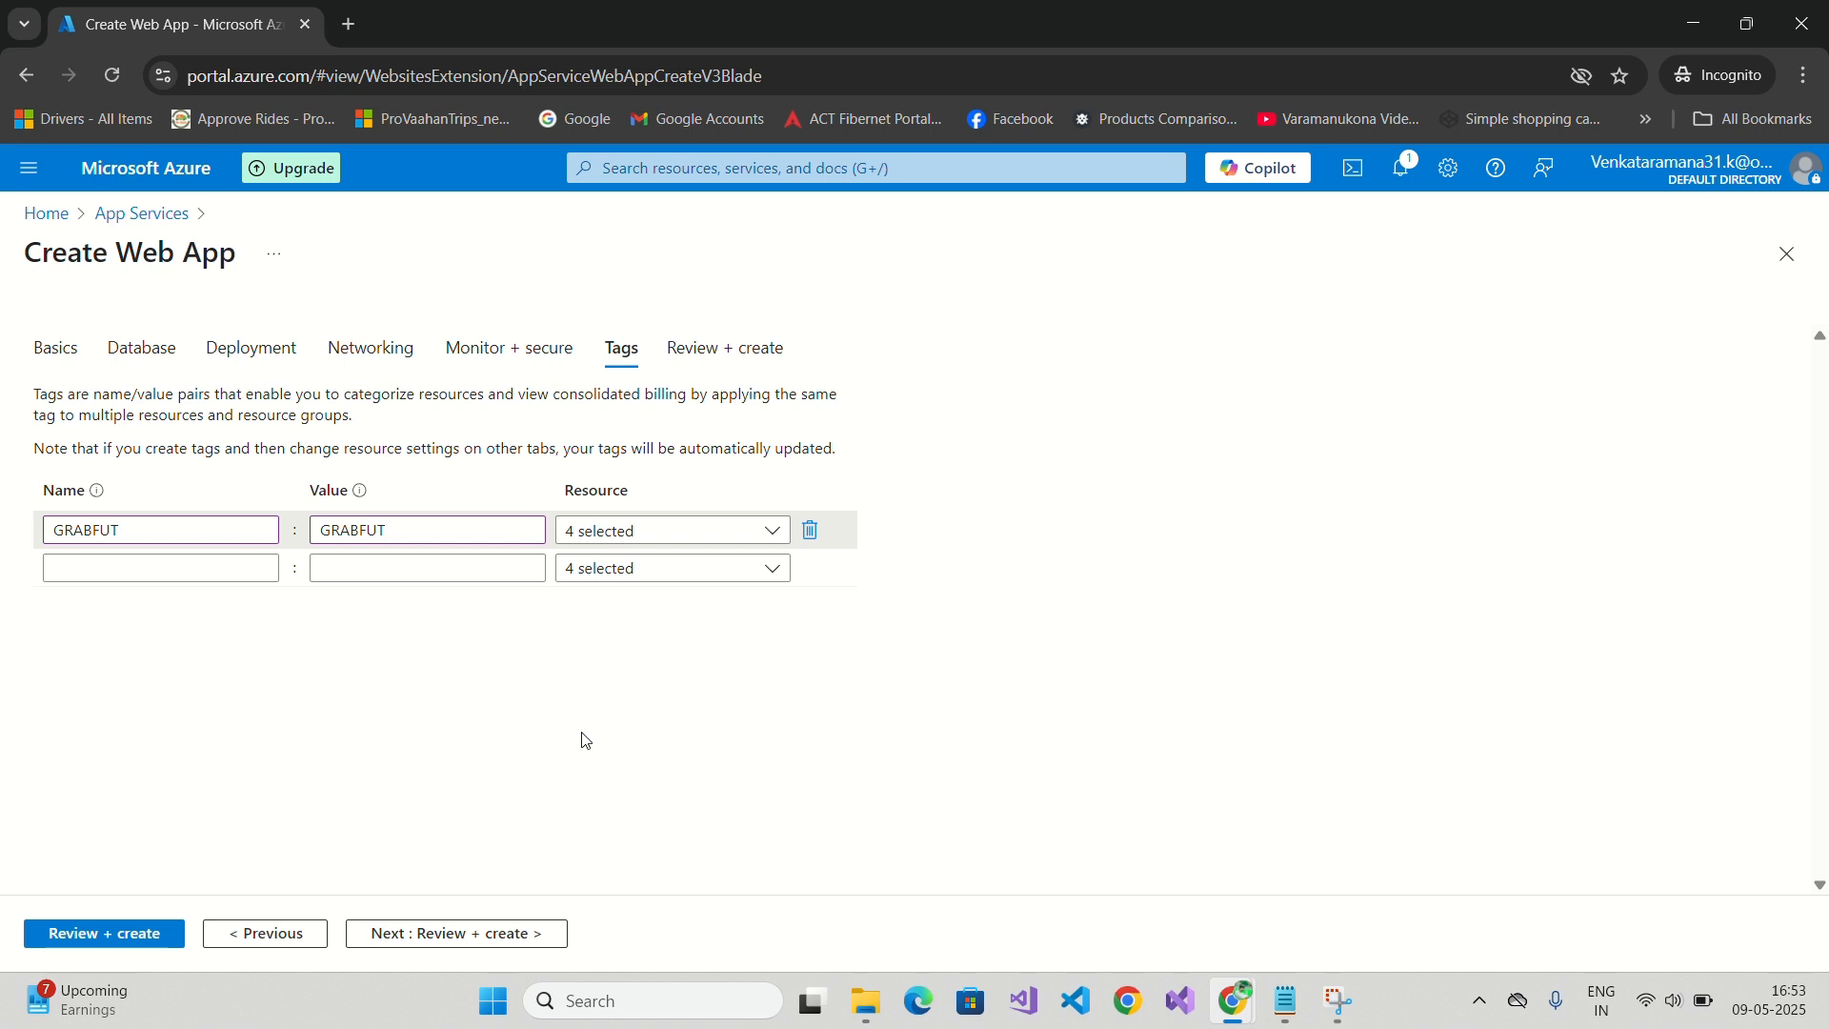
Review the configuration summary and try to create the web app in Central India.
{"action": "left_click", "coordinate": [486, 943]}
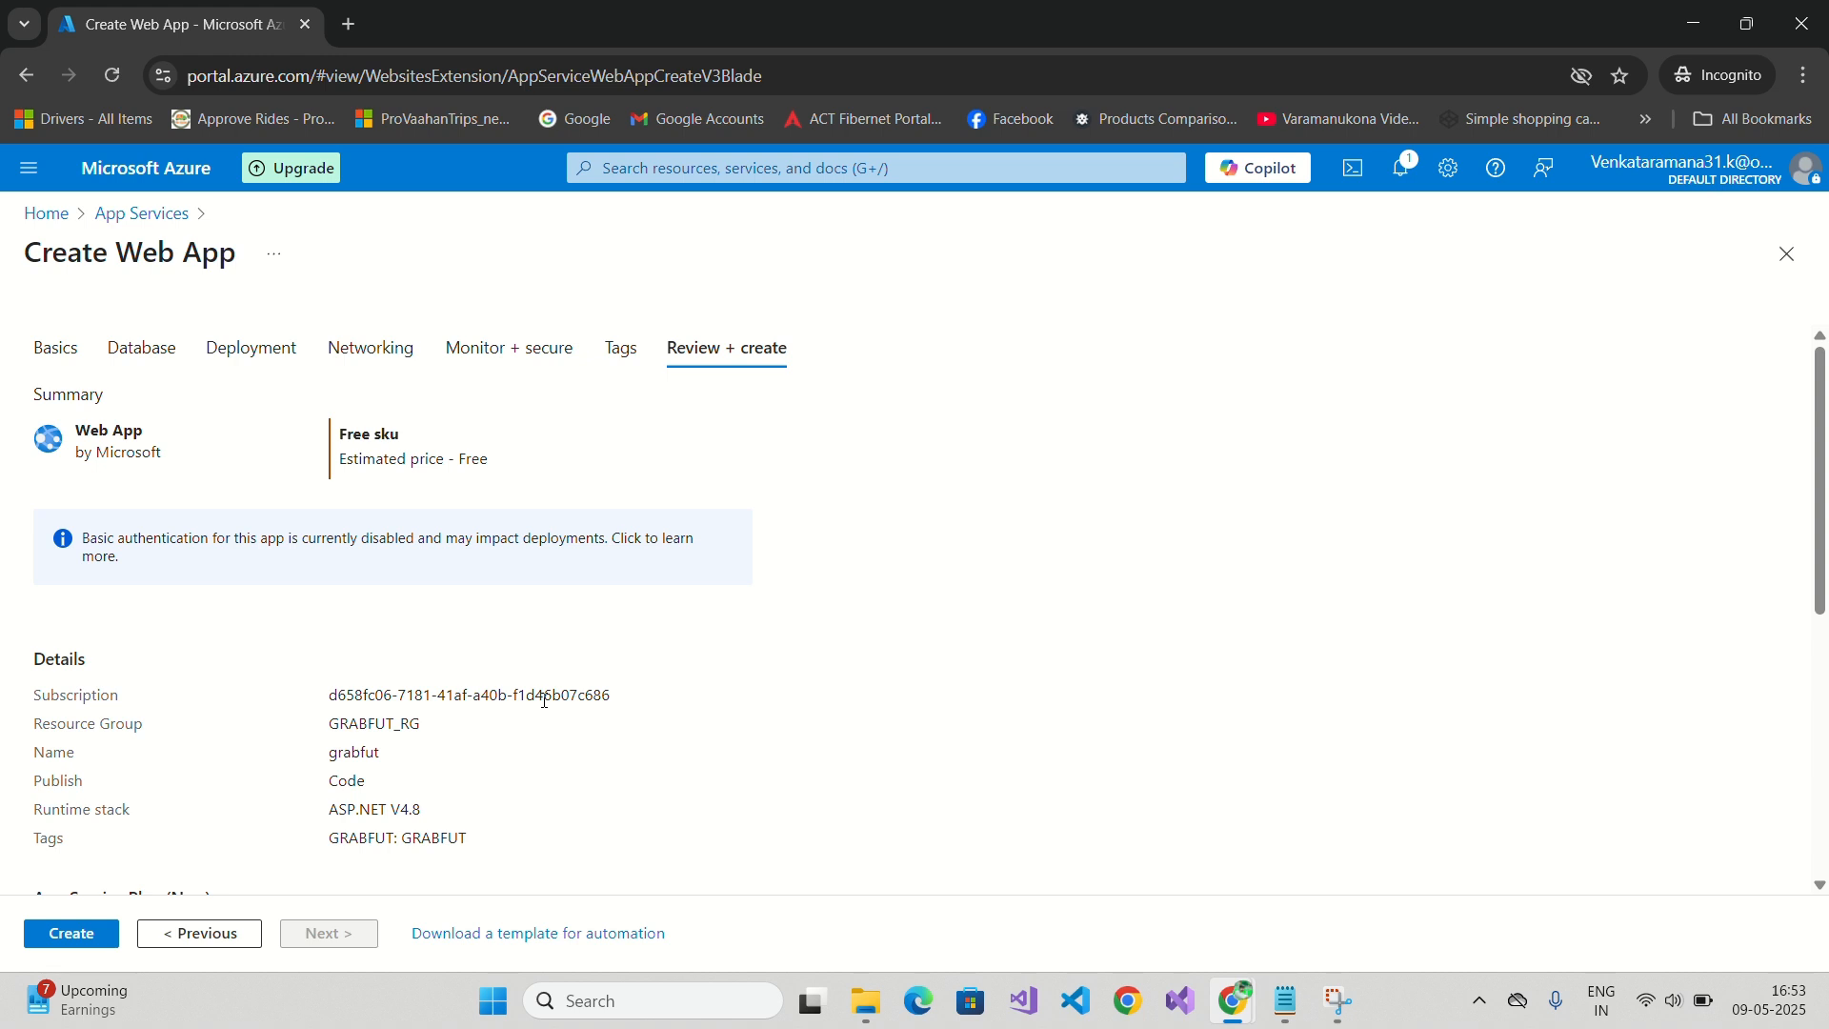
{"action": "scroll", "coordinate": [491, 811], "scroll_direction": "down", "scroll_amount": 3}
{"action": "scroll", "coordinate": [492, 812], "scroll_direction": "down", "scroll_amount": 2}
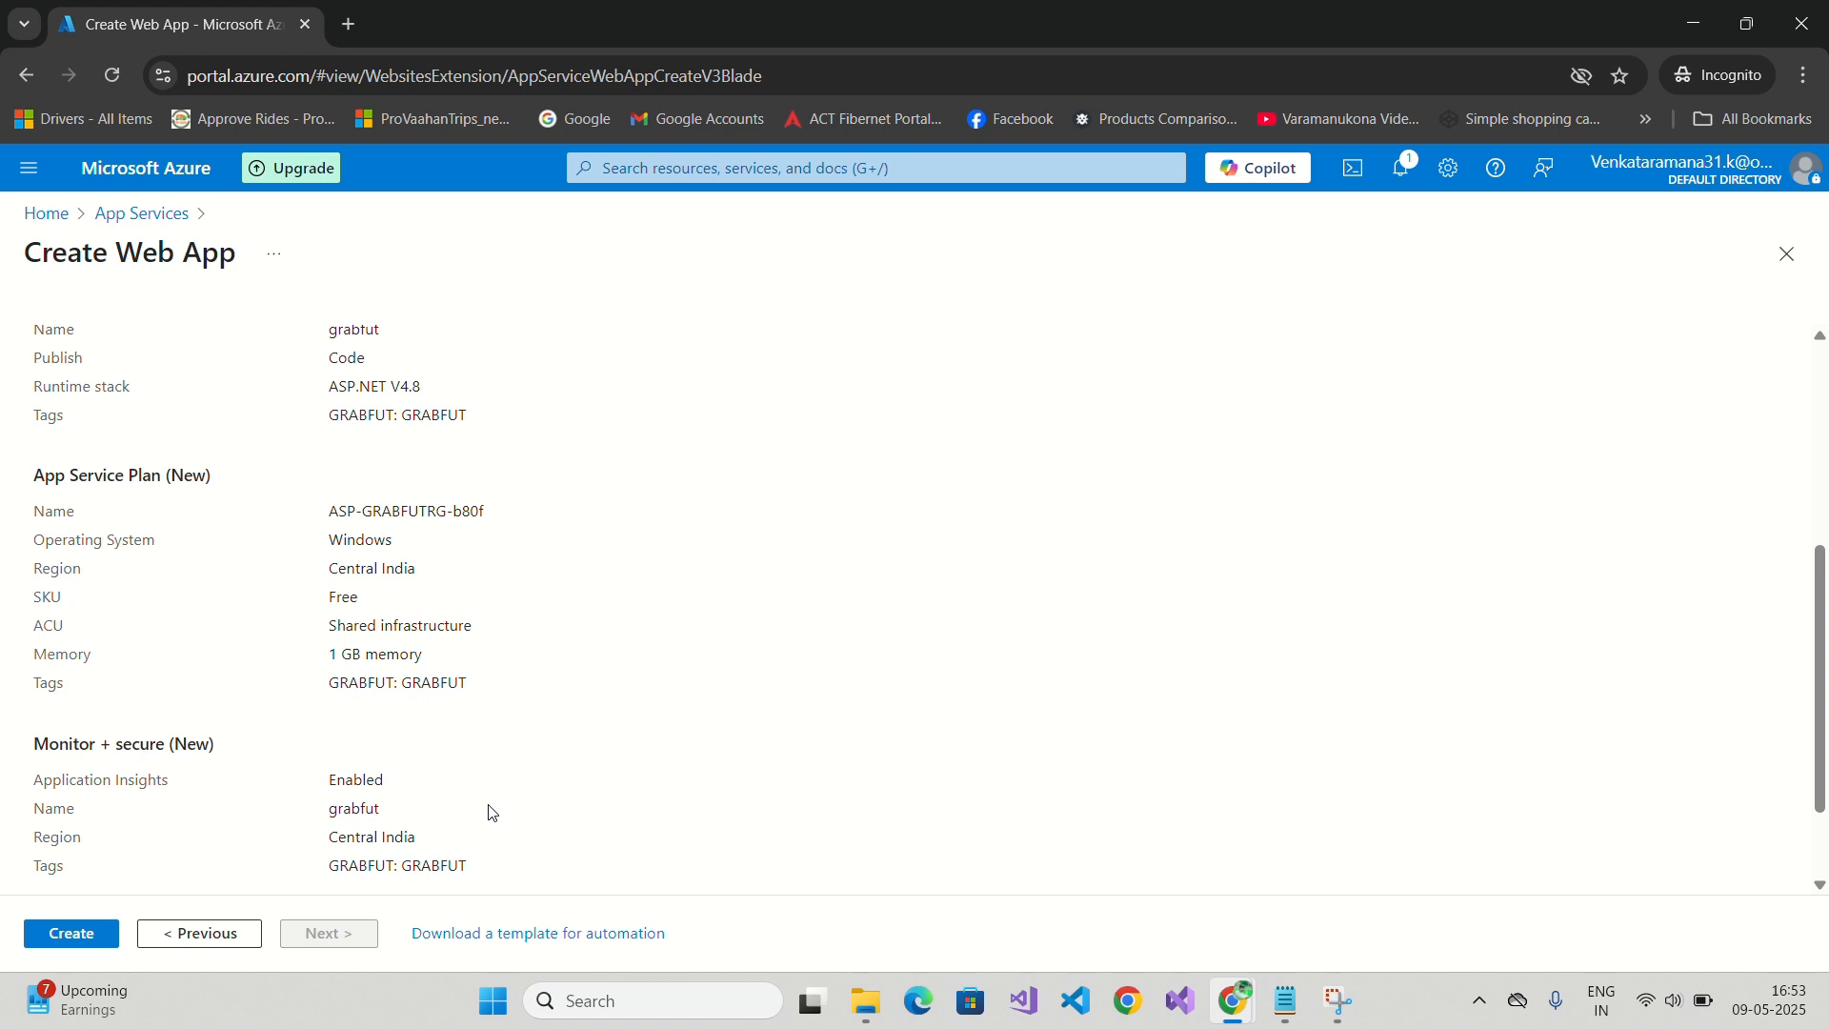
{"action": "scroll", "coordinate": [491, 811], "scroll_direction": "down", "scroll_amount": 2}
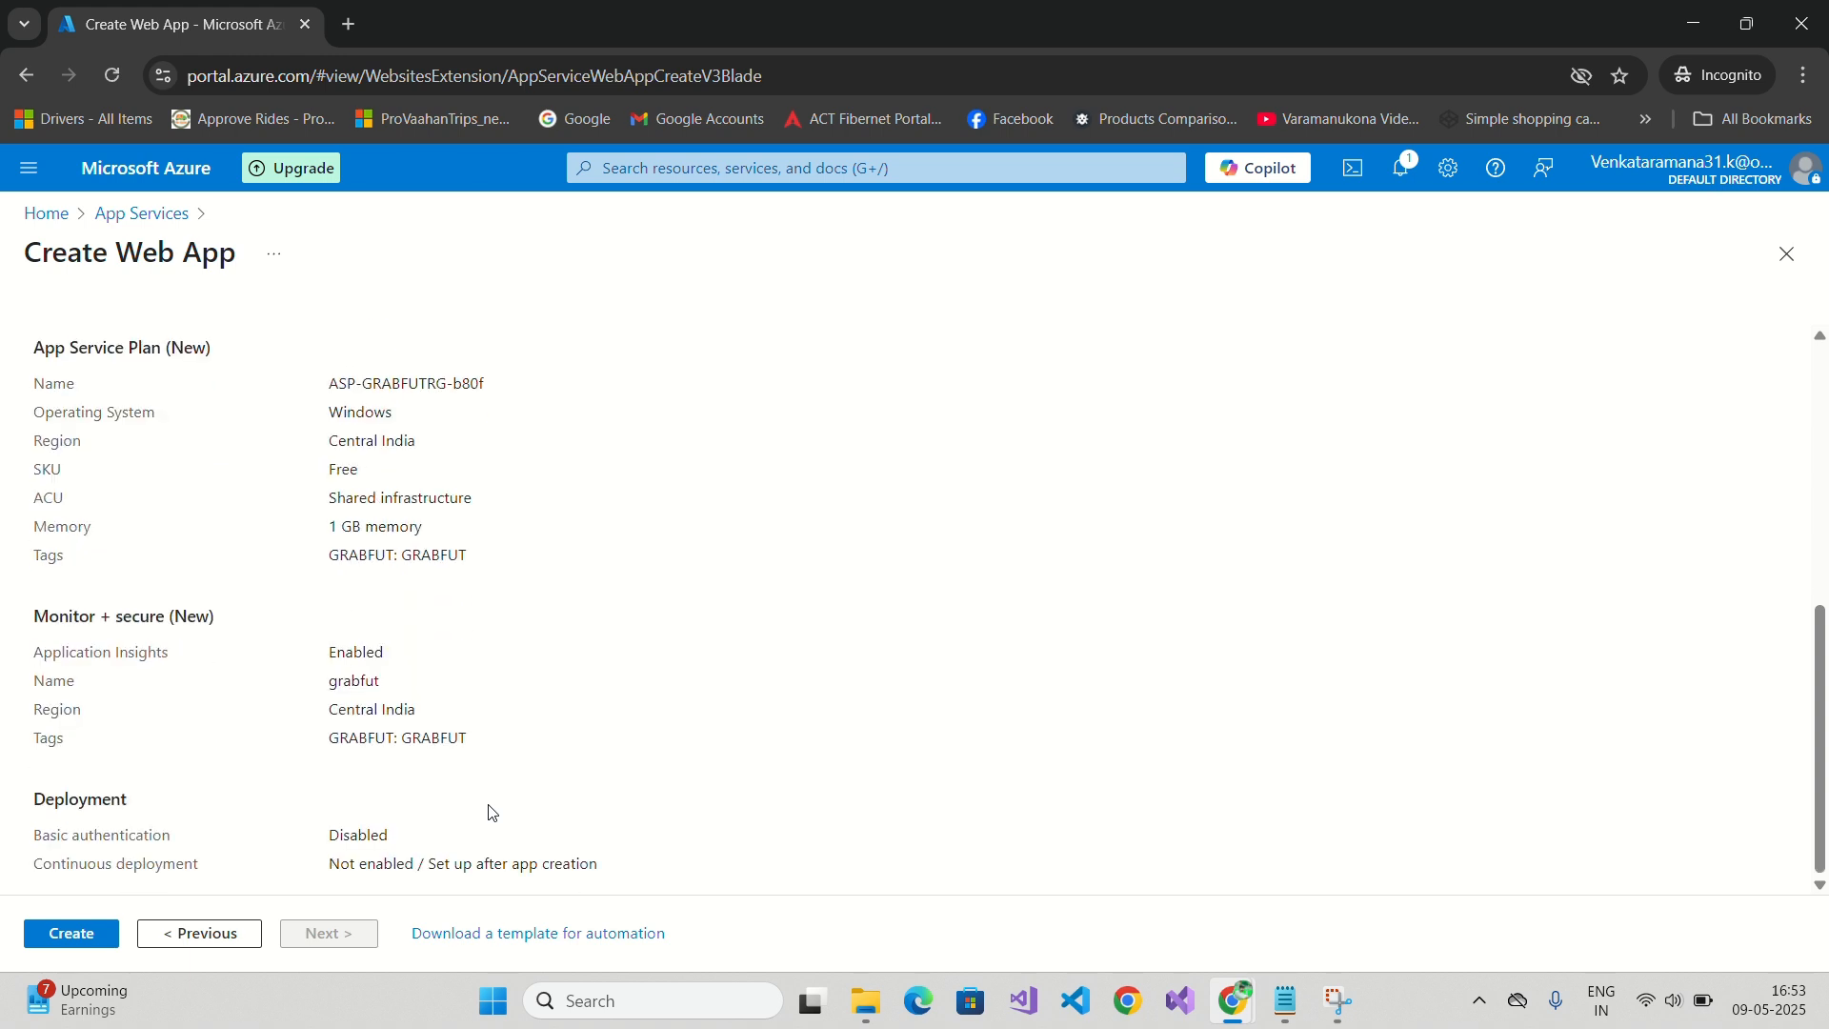
{"action": "left_click", "coordinate": [72, 944]}
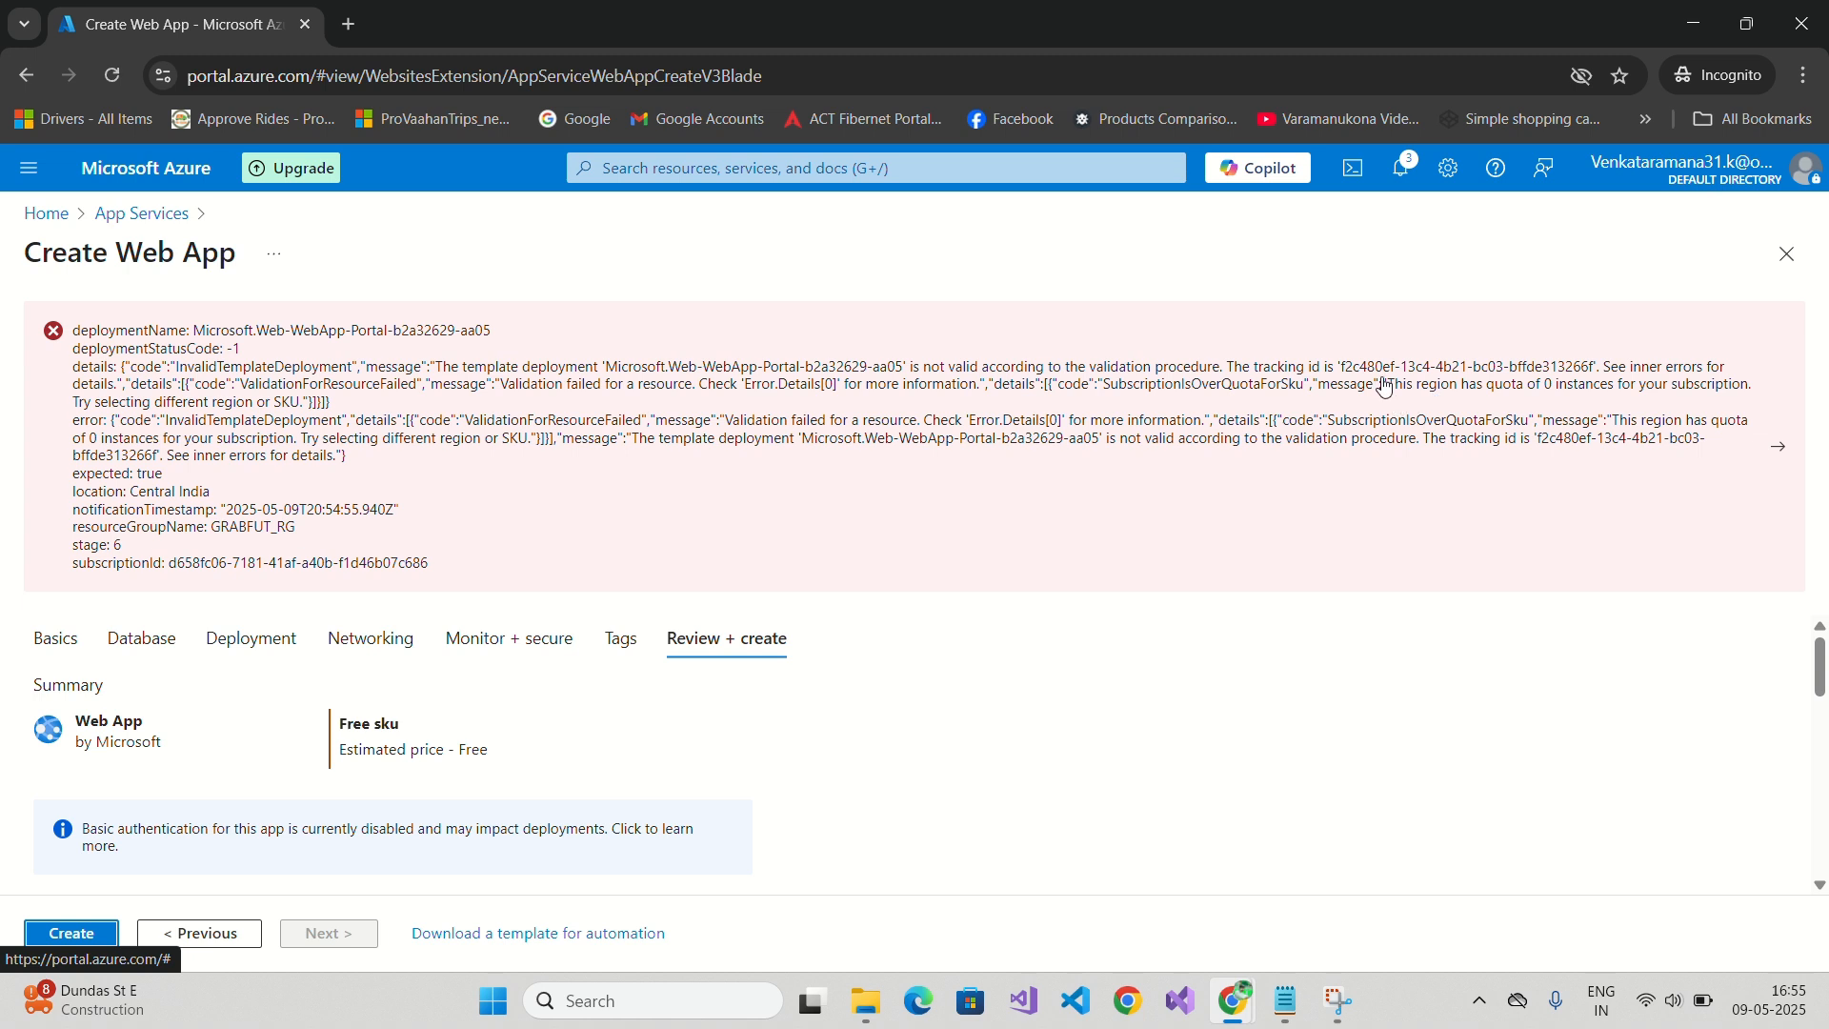
Return to the web app's basic settings and set the region to Canada Central.
{"action": "left_click_drag", "start_coordinate": [1391, 385], "coordinate": [1442, 392]}
{"action": "left_click", "coordinate": [50, 652]}
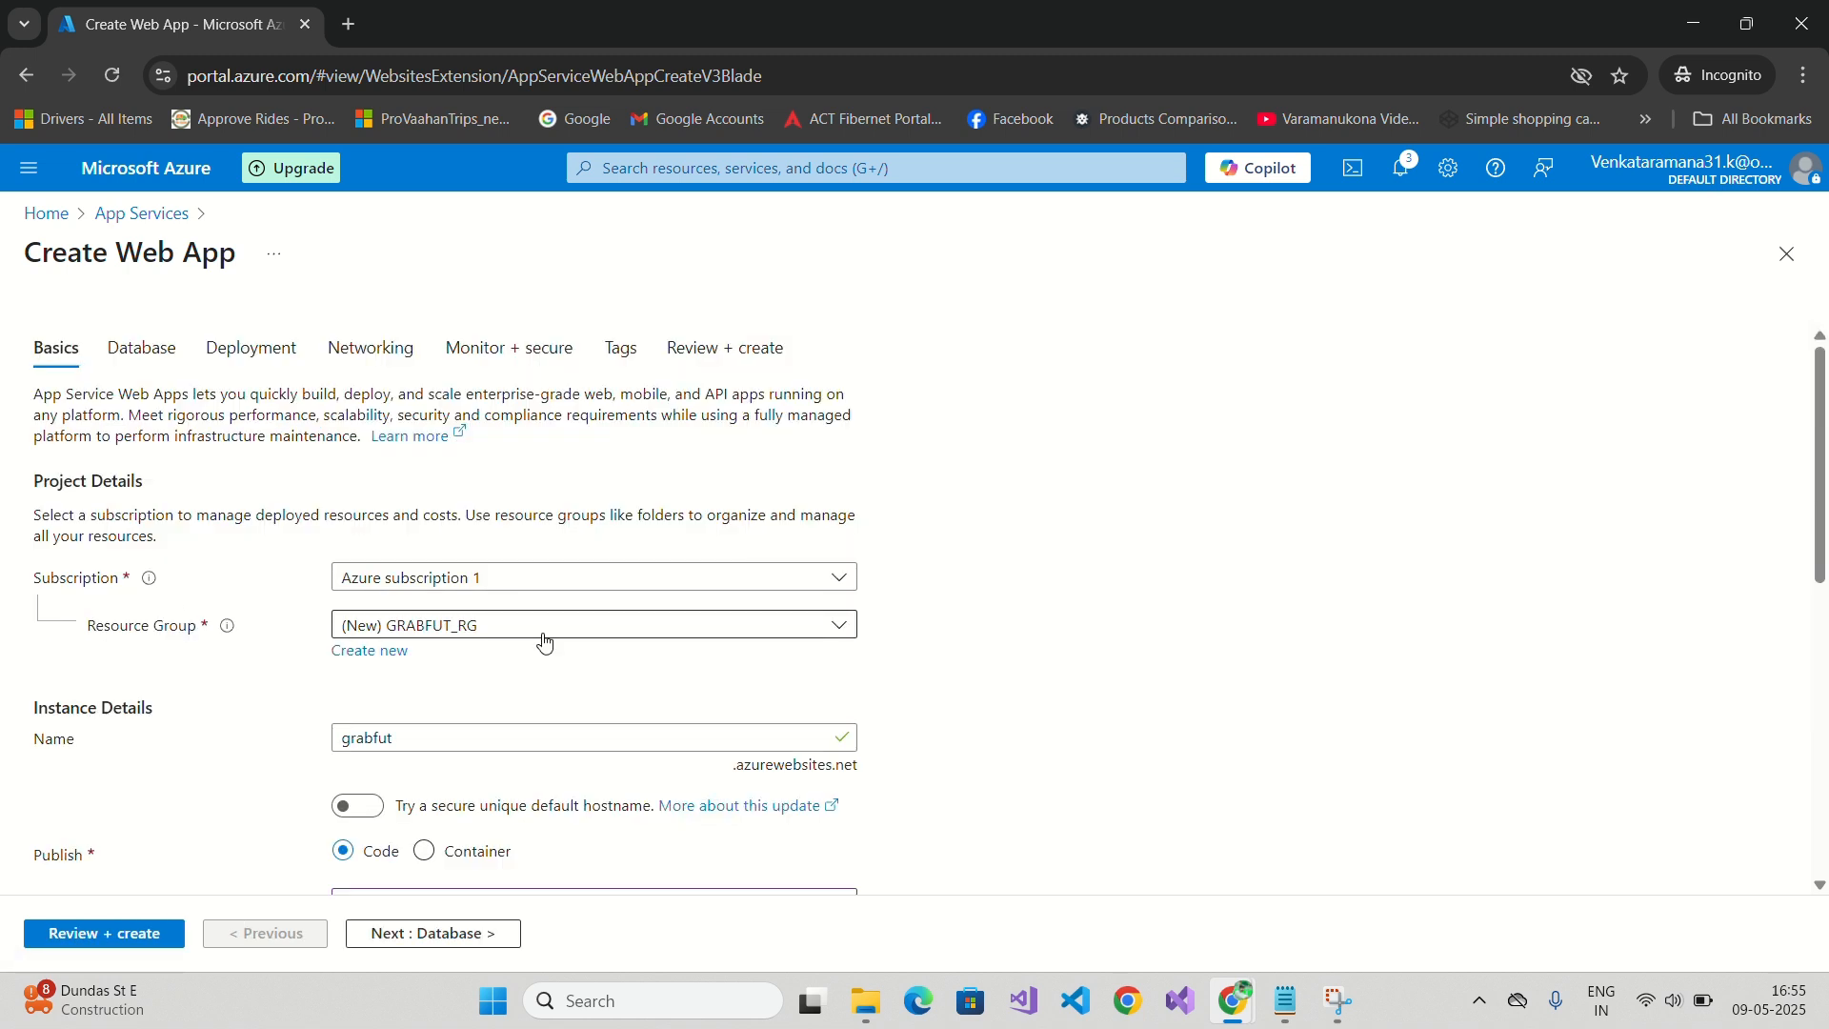
{"action": "scroll", "coordinate": [1008, 726], "scroll_direction": "down", "scroll_amount": 3}
{"action": "scroll", "coordinate": [1008, 726], "scroll_direction": "down", "scroll_amount": 2}
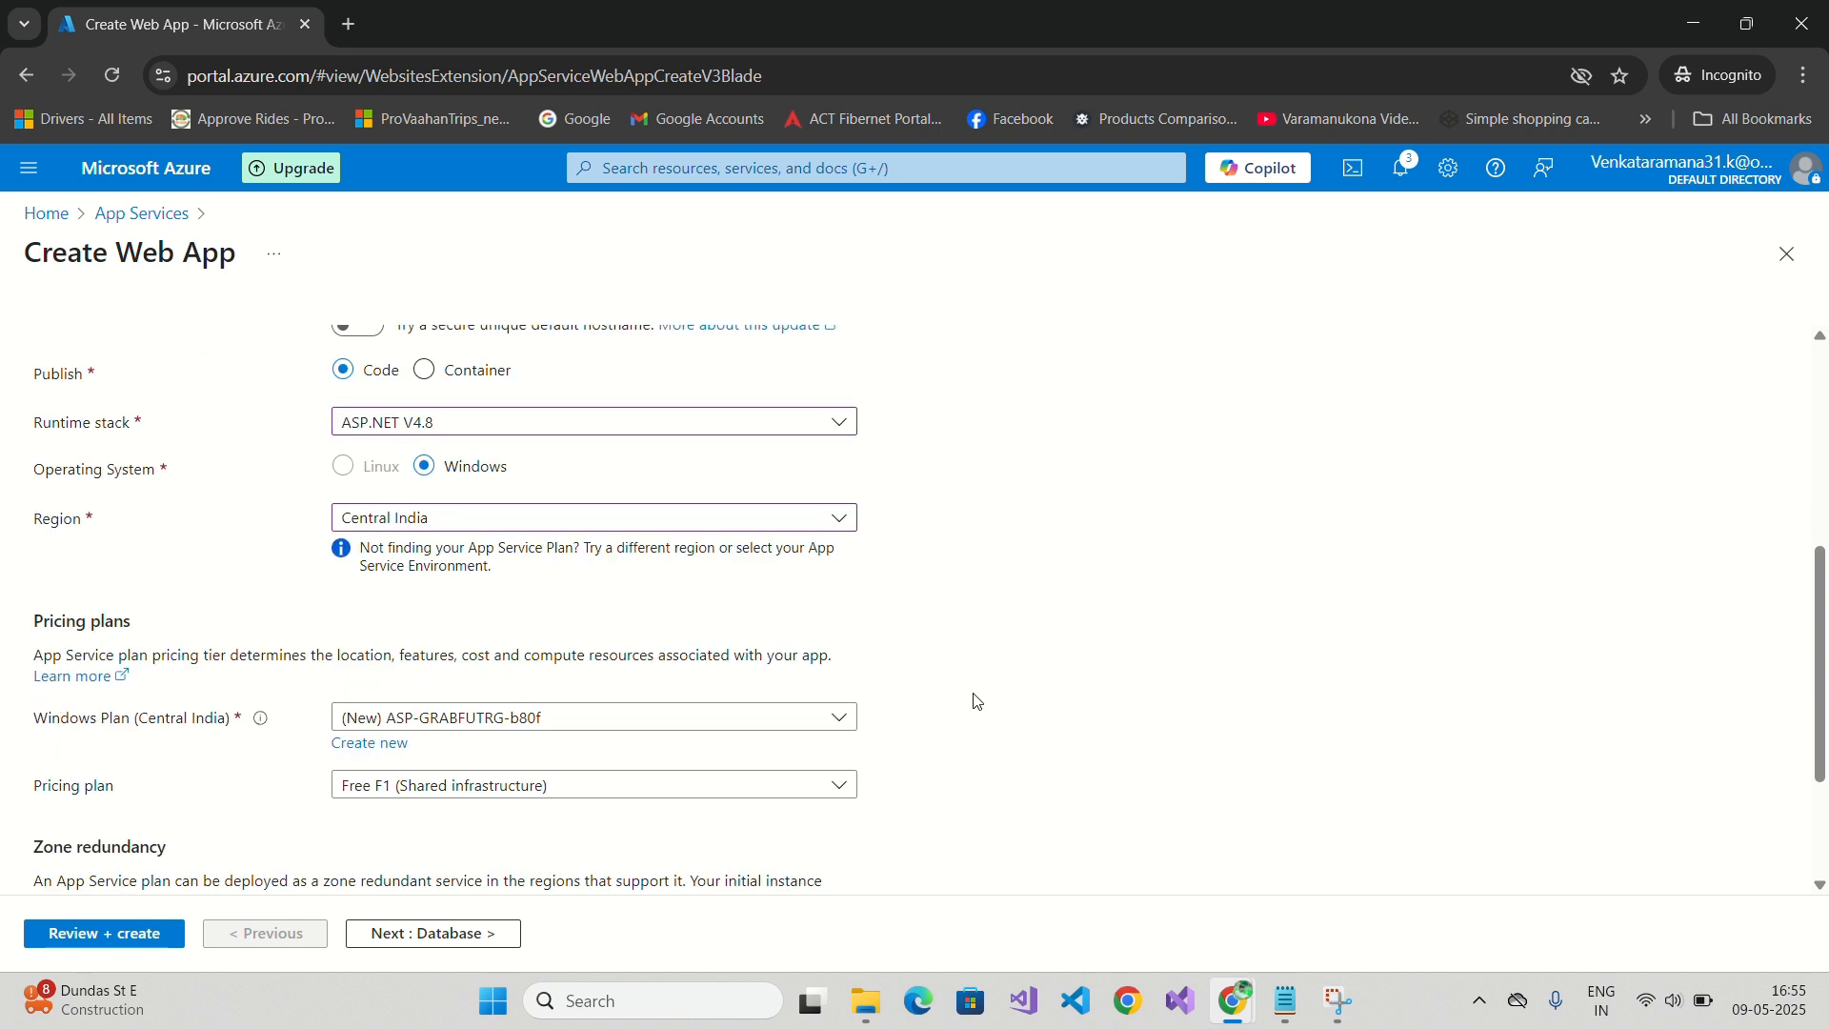
{"action": "left_click", "coordinate": [758, 523]}
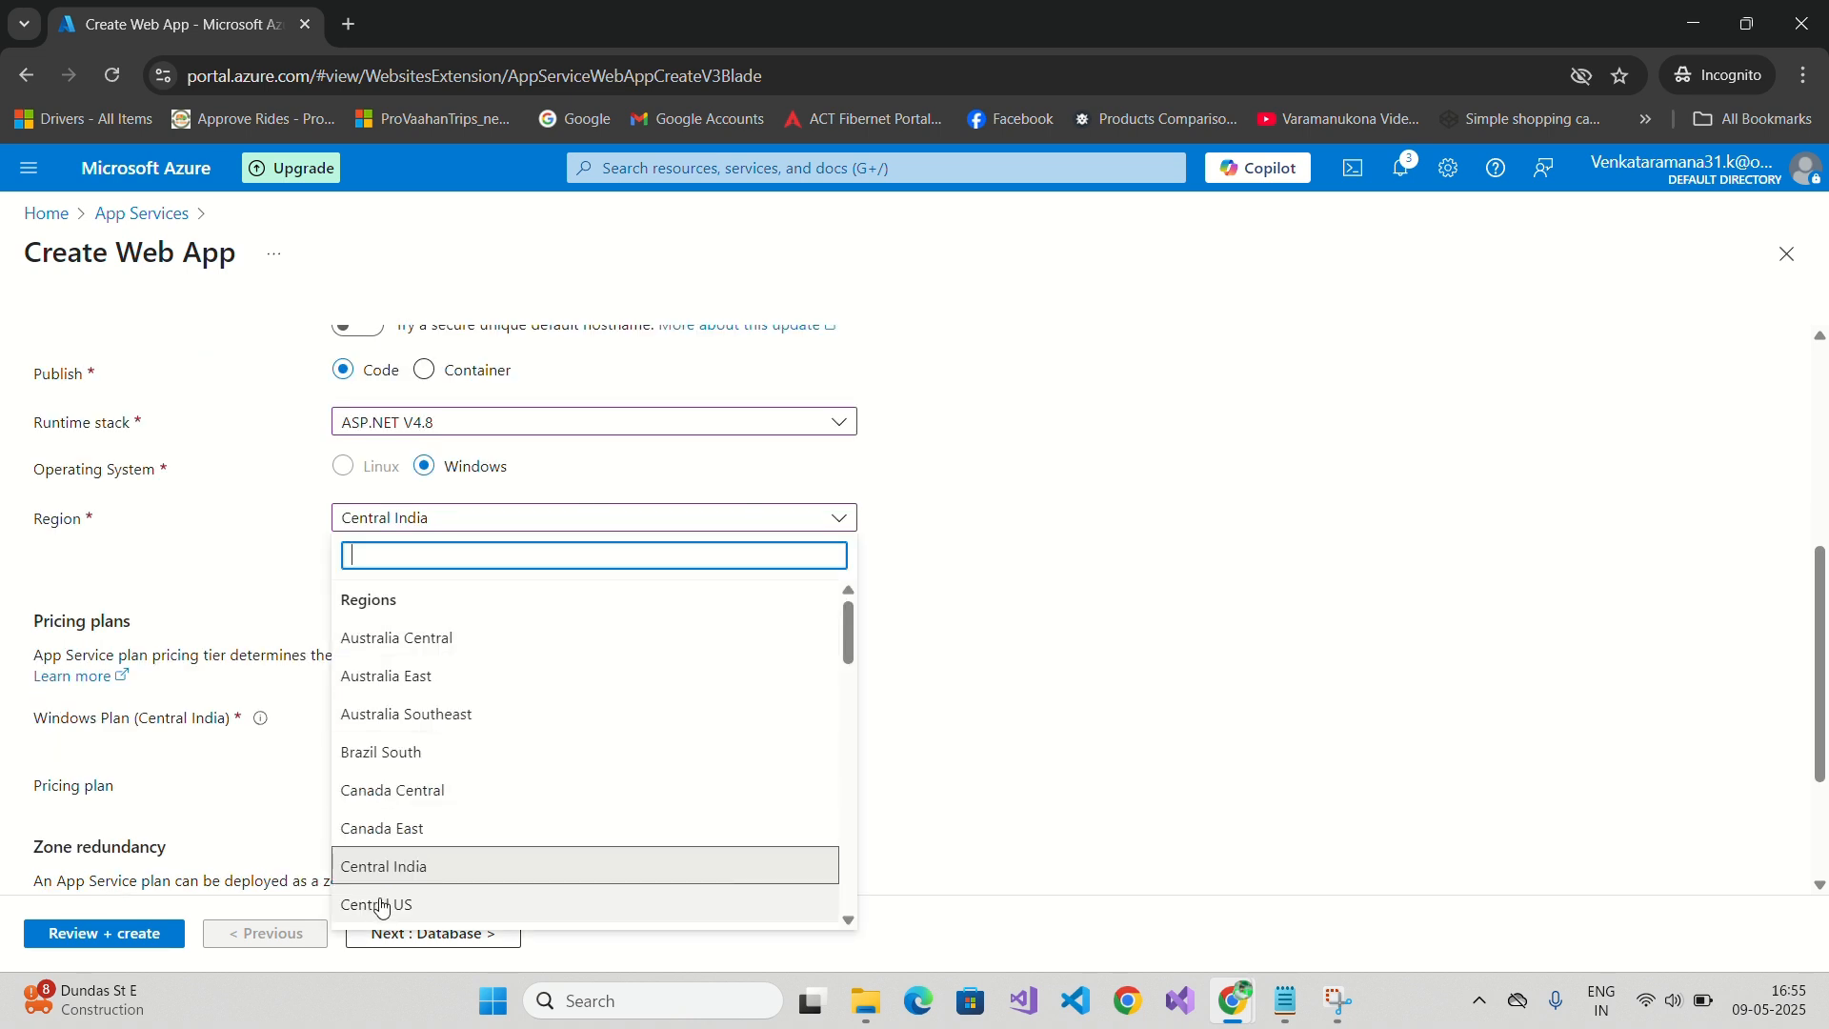
{"action": "left_click", "coordinate": [441, 793]}
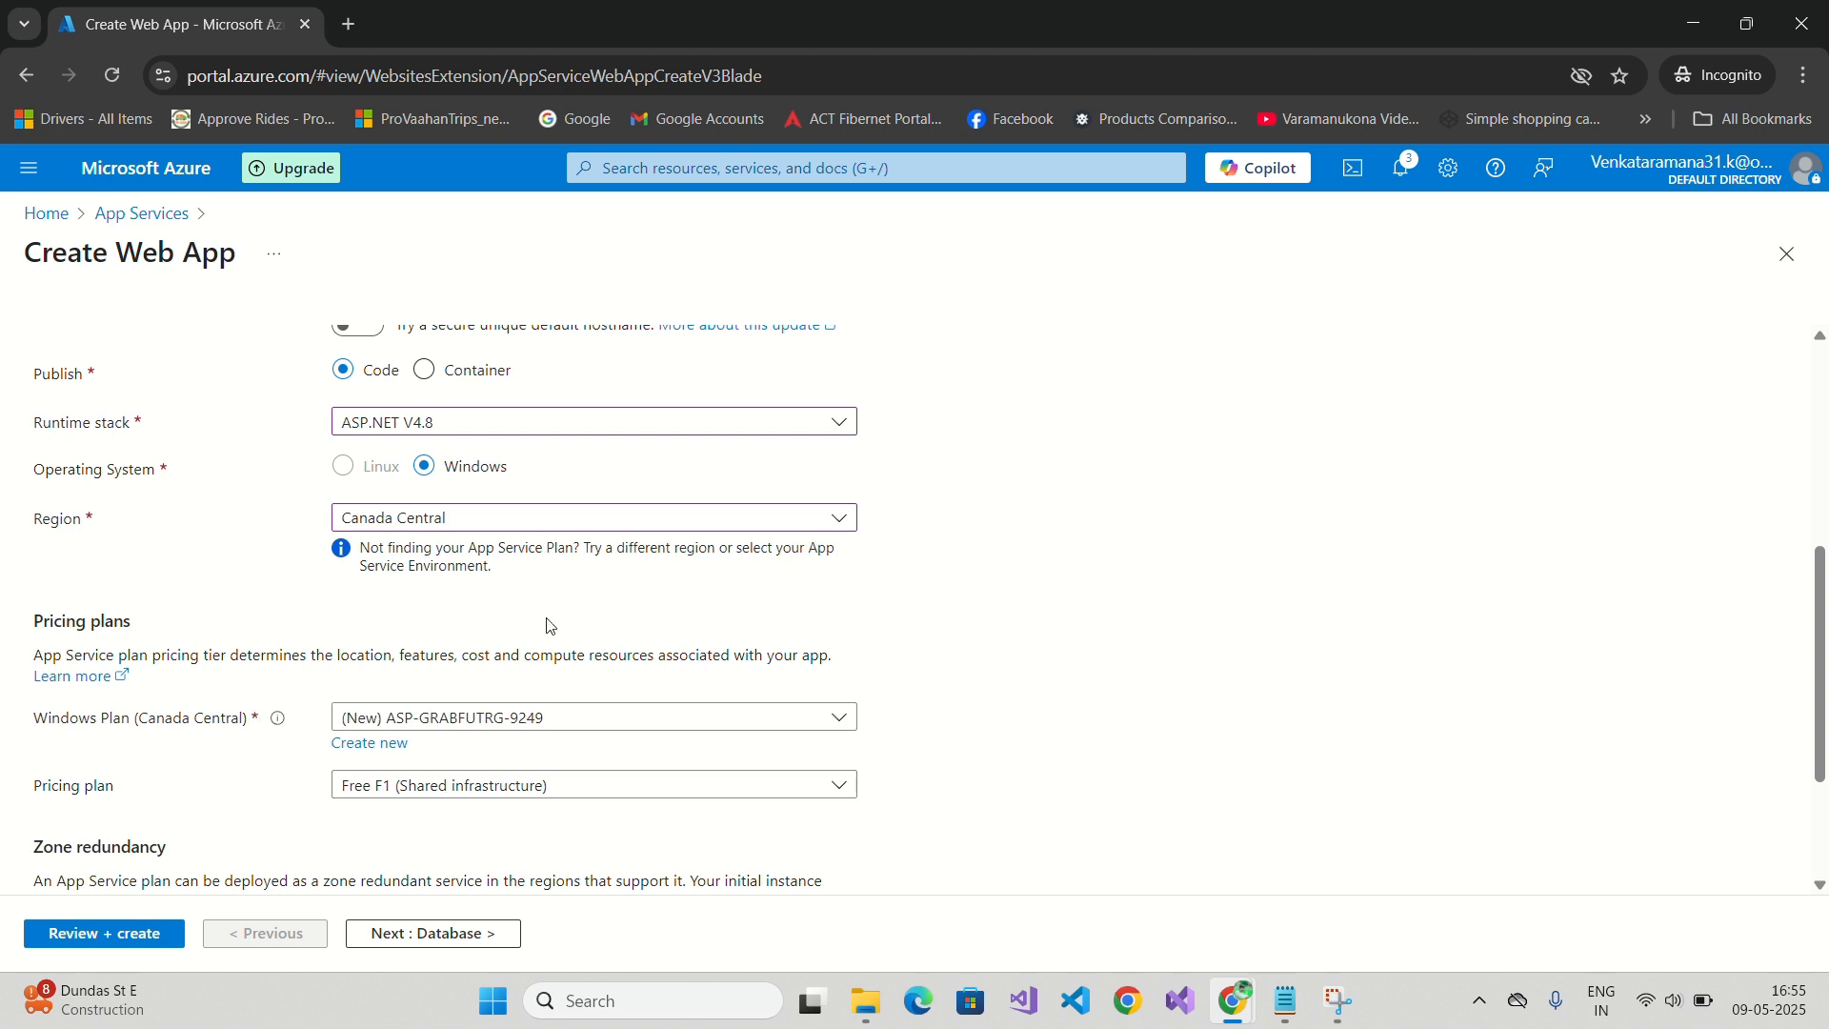
Search the available regions for South and set the web app's region to South India.
{"action": "scroll", "coordinate": [557, 629], "scroll_direction": "down", "scroll_amount": 1}
{"action": "scroll", "coordinate": [557, 627], "scroll_direction": "down", "scroll_amount": 2}
{"action": "scroll", "coordinate": [557, 627], "scroll_direction": "up", "scroll_amount": 3}
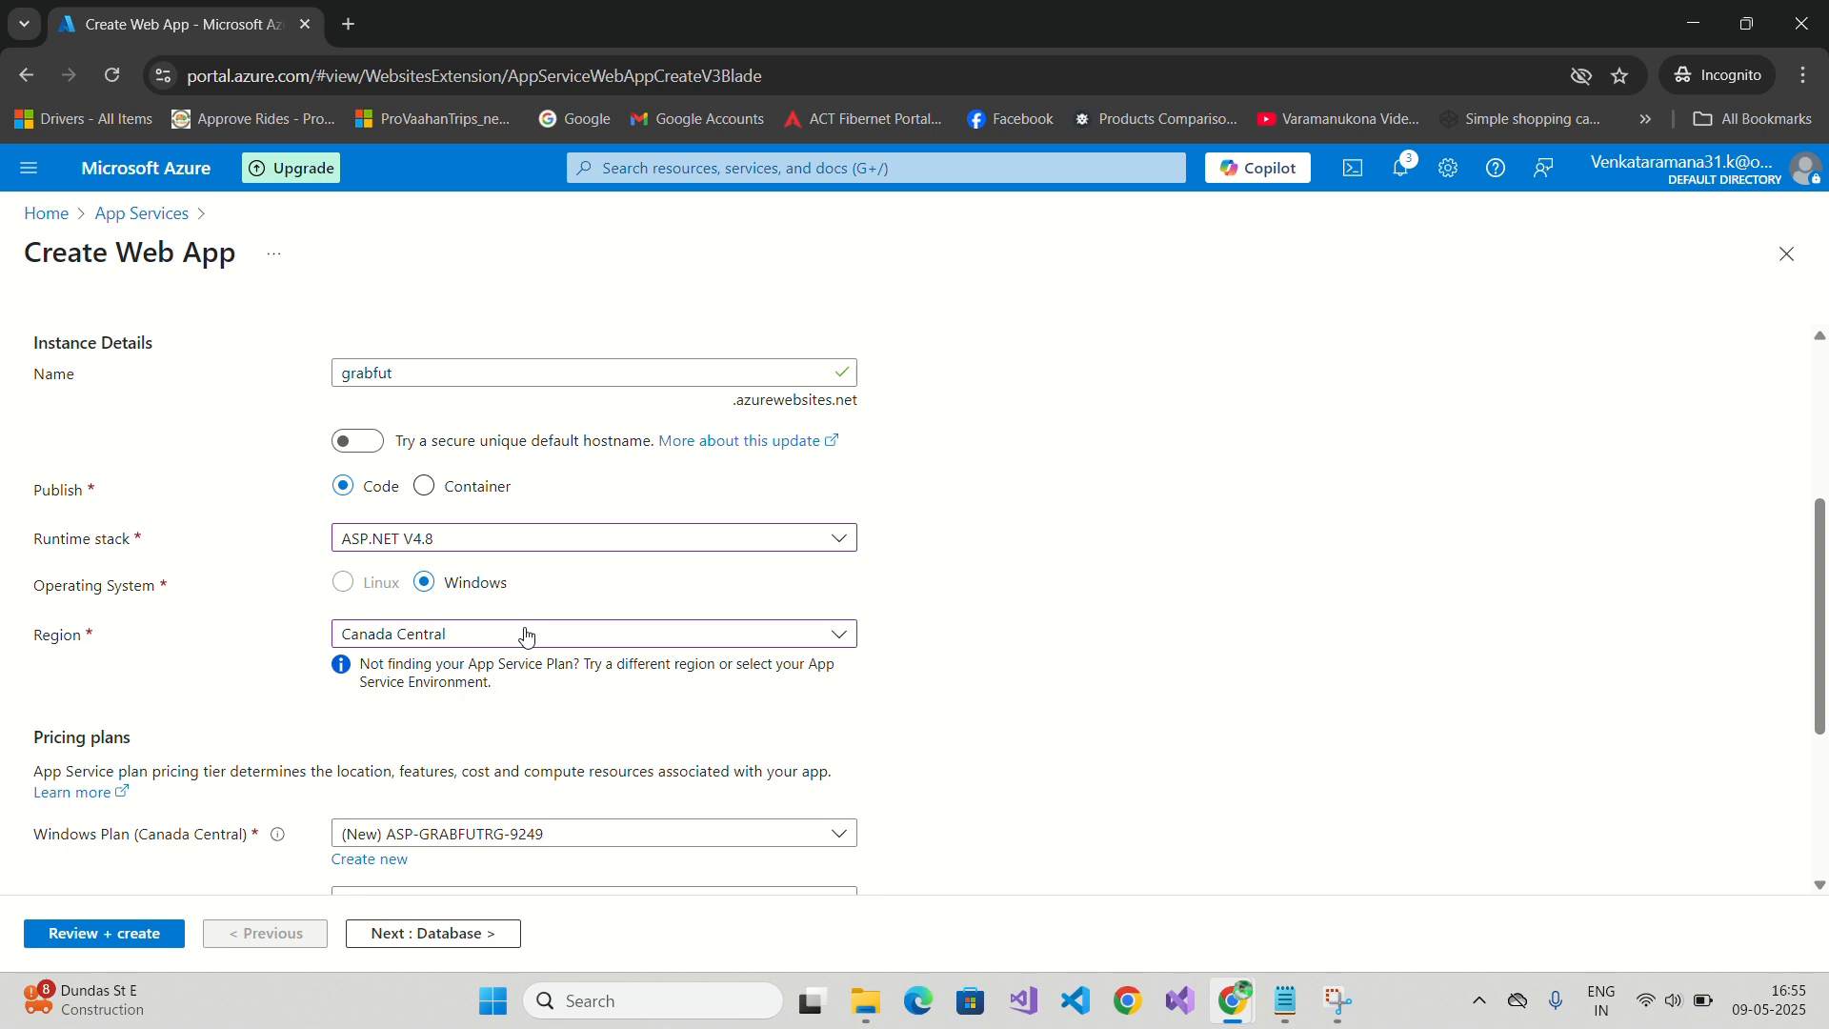
{"action": "left_click", "coordinate": [527, 636]}
{"action": "scroll", "coordinate": [566, 431], "scroll_direction": "down", "scroll_amount": 3}
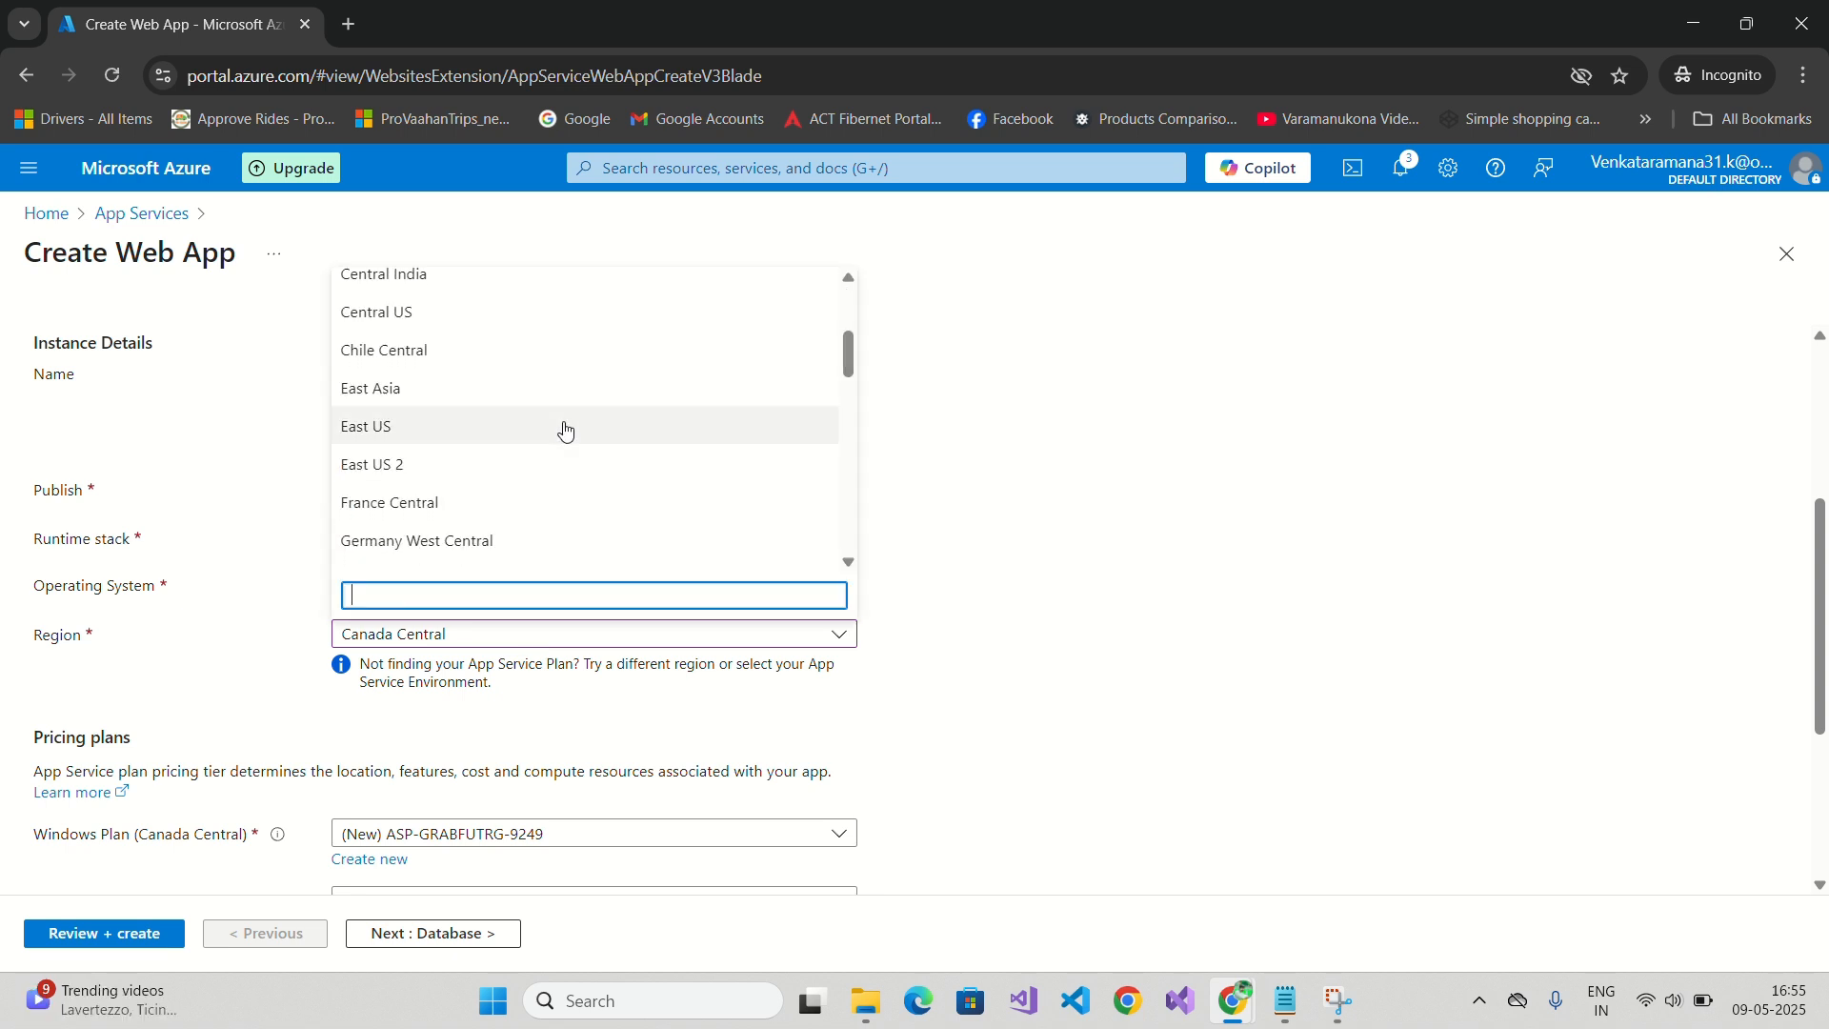
{"action": "scroll", "coordinate": [566, 431], "scroll_direction": "down", "scroll_amount": 3}
{"action": "scroll", "coordinate": [566, 431], "scroll_direction": "down", "scroll_amount": 2}
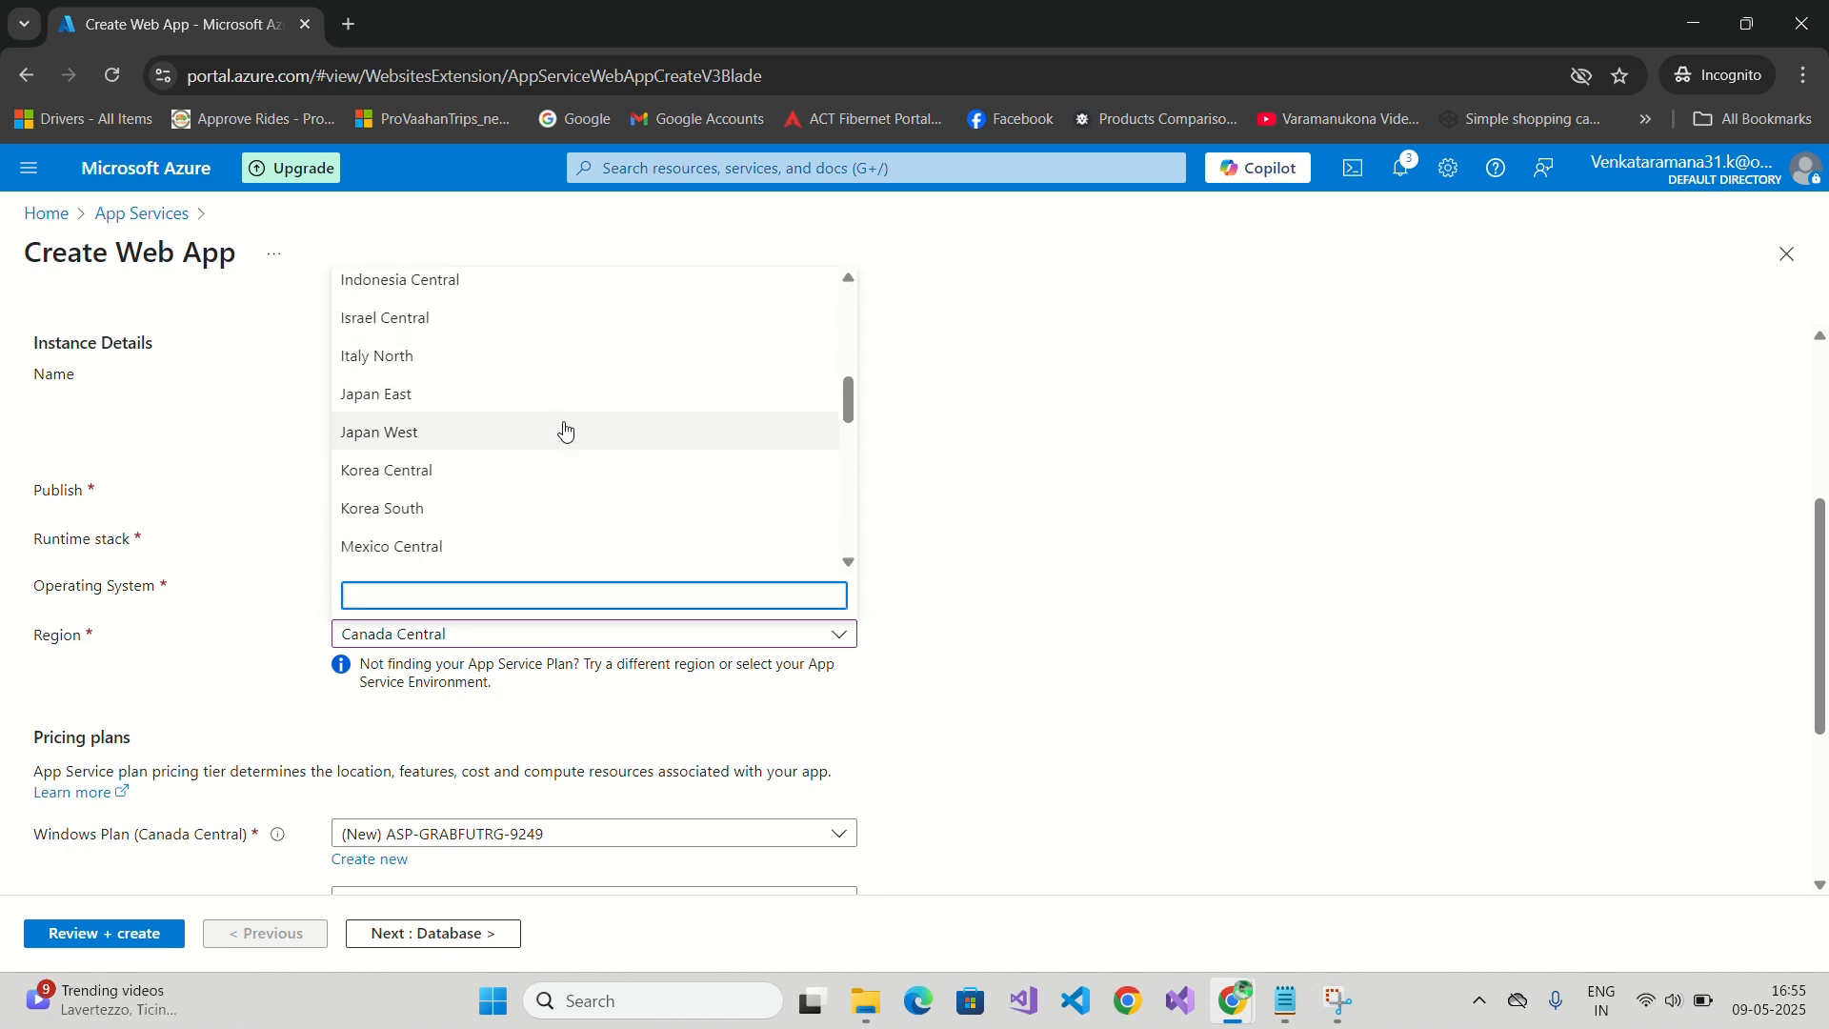
{"action": "type", "text": "South"}
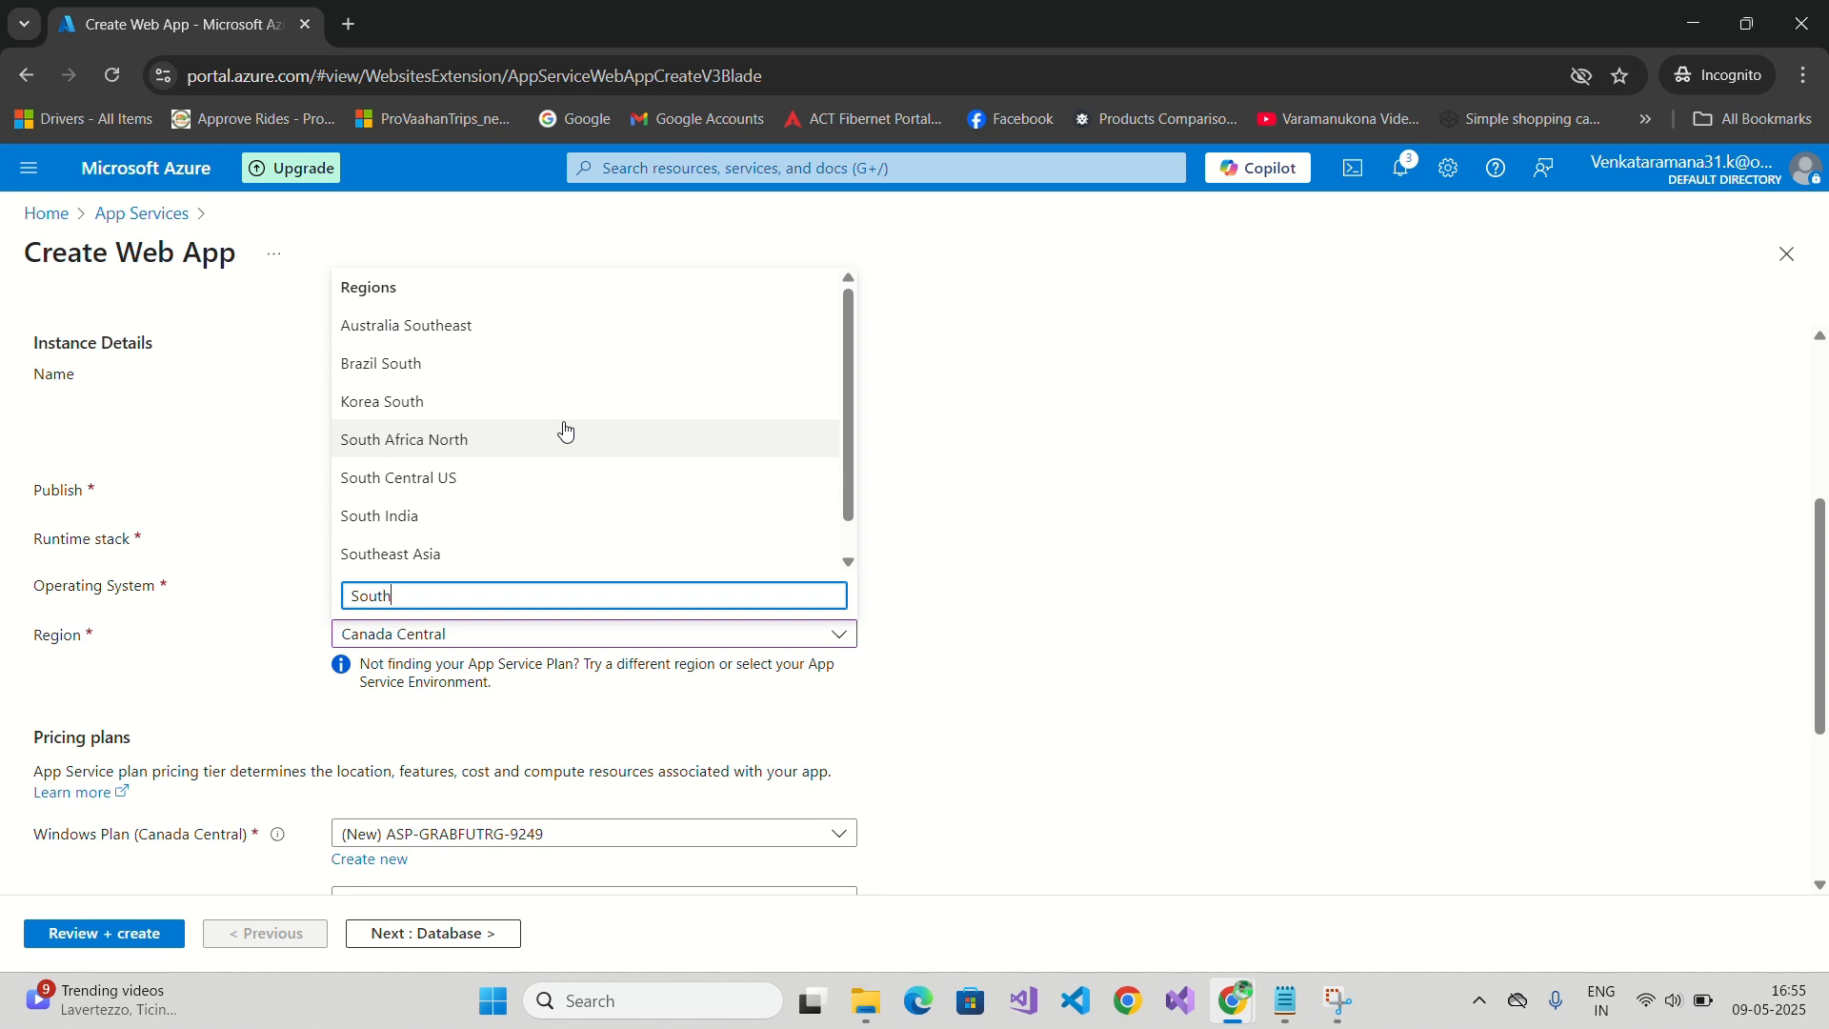
{"action": "left_click", "coordinate": [457, 516]}
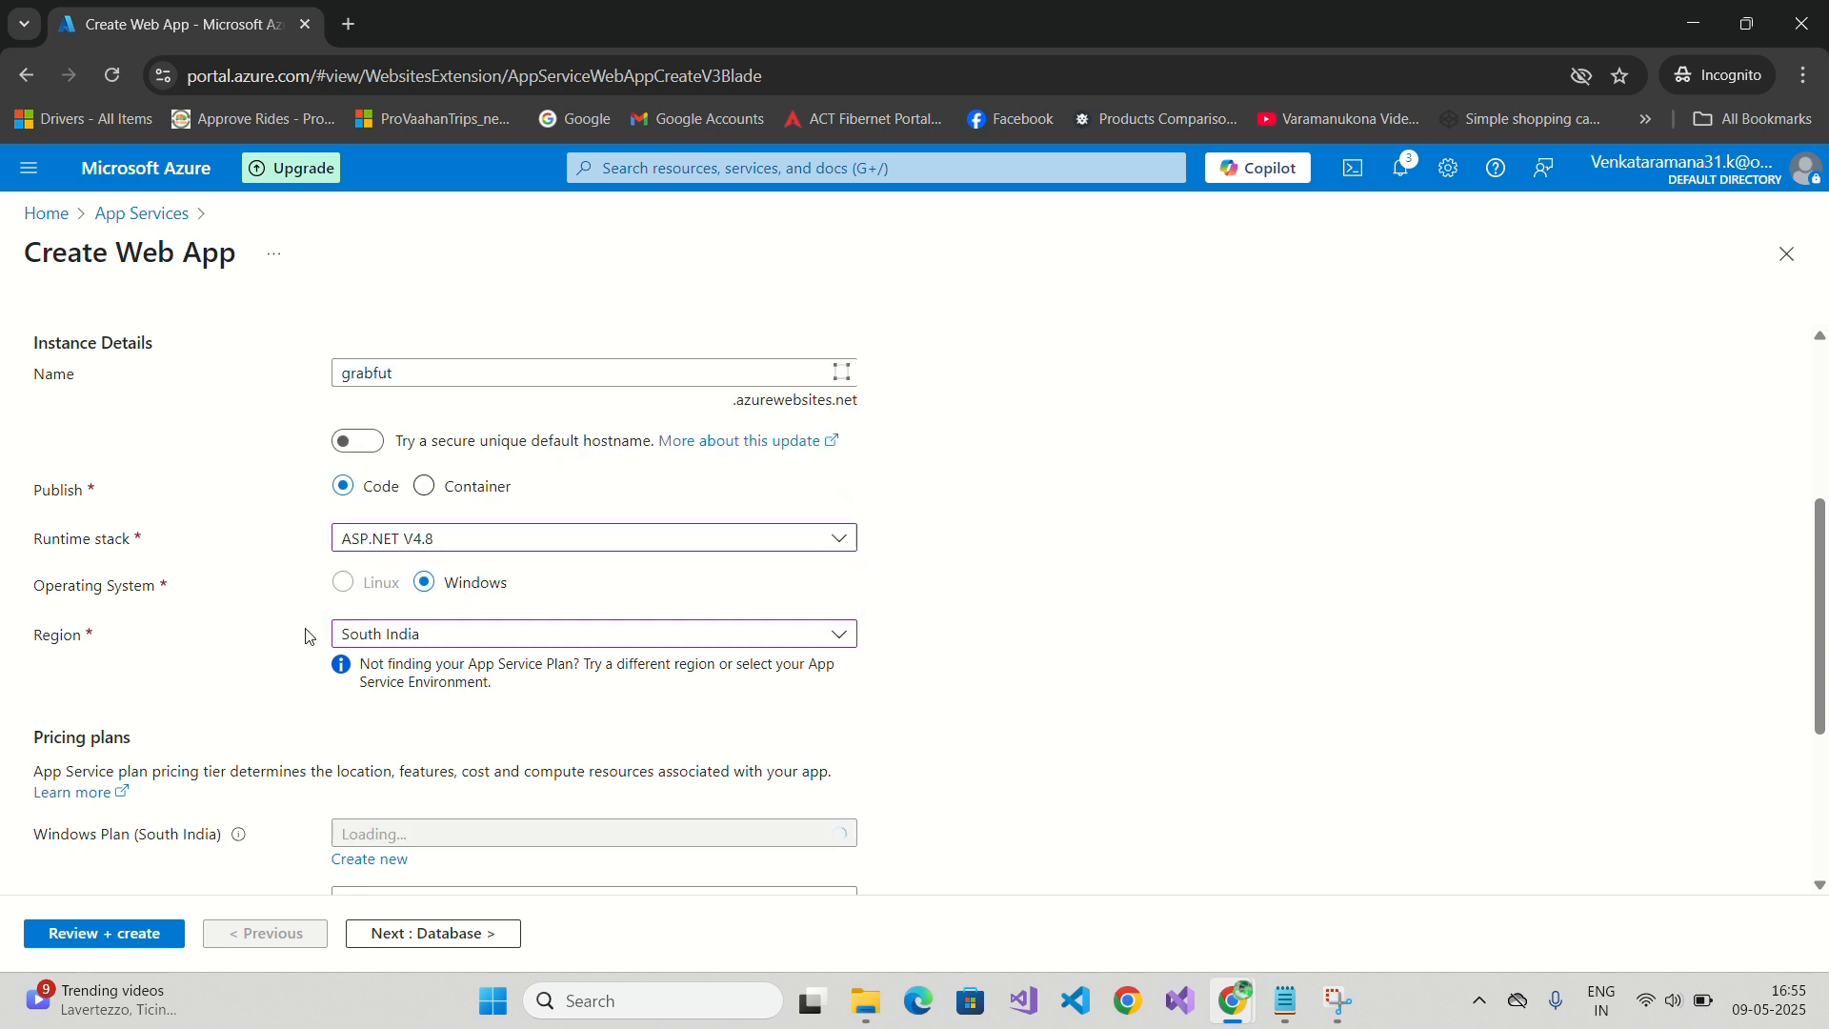
{"action": "scroll", "coordinate": [457, 710], "scroll_direction": "down", "scroll_amount": 1}
{"action": "scroll", "coordinate": [247, 733], "scroll_direction": "down", "scroll_amount": 3}
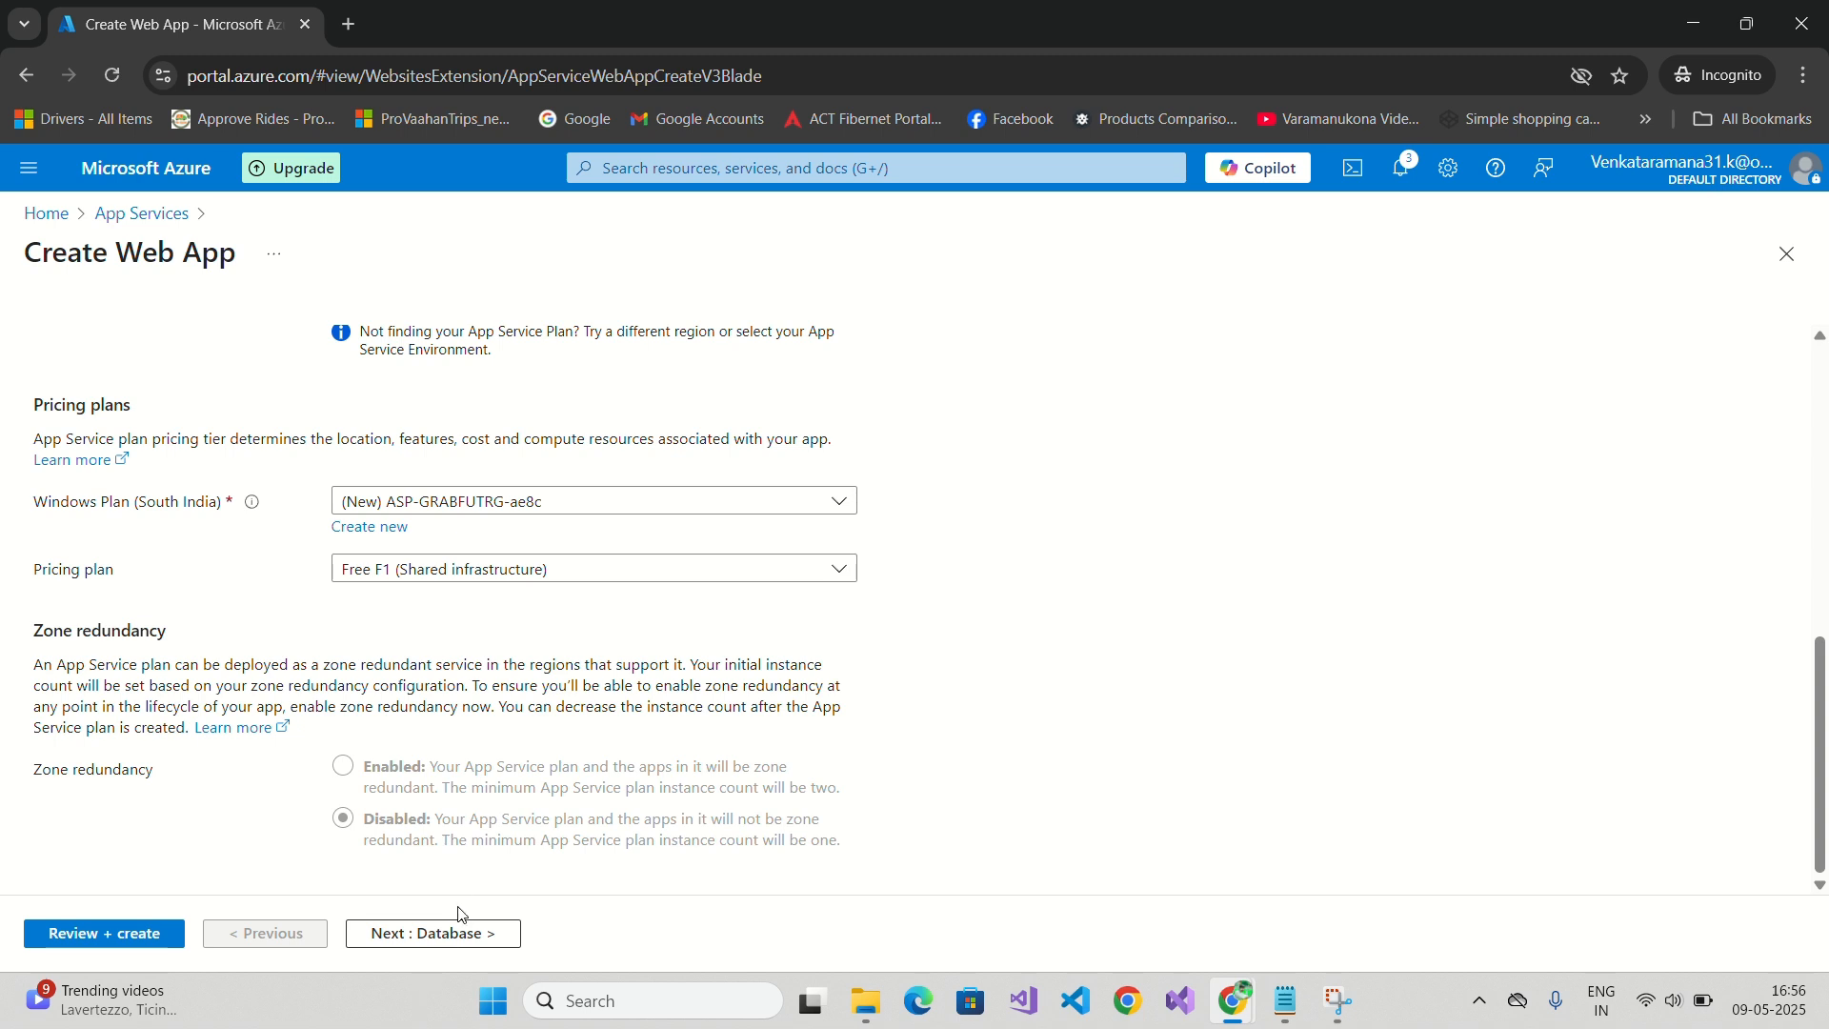
Review the updated summary and try to create the web app in South India.
{"action": "left_click", "coordinate": [86, 936]}
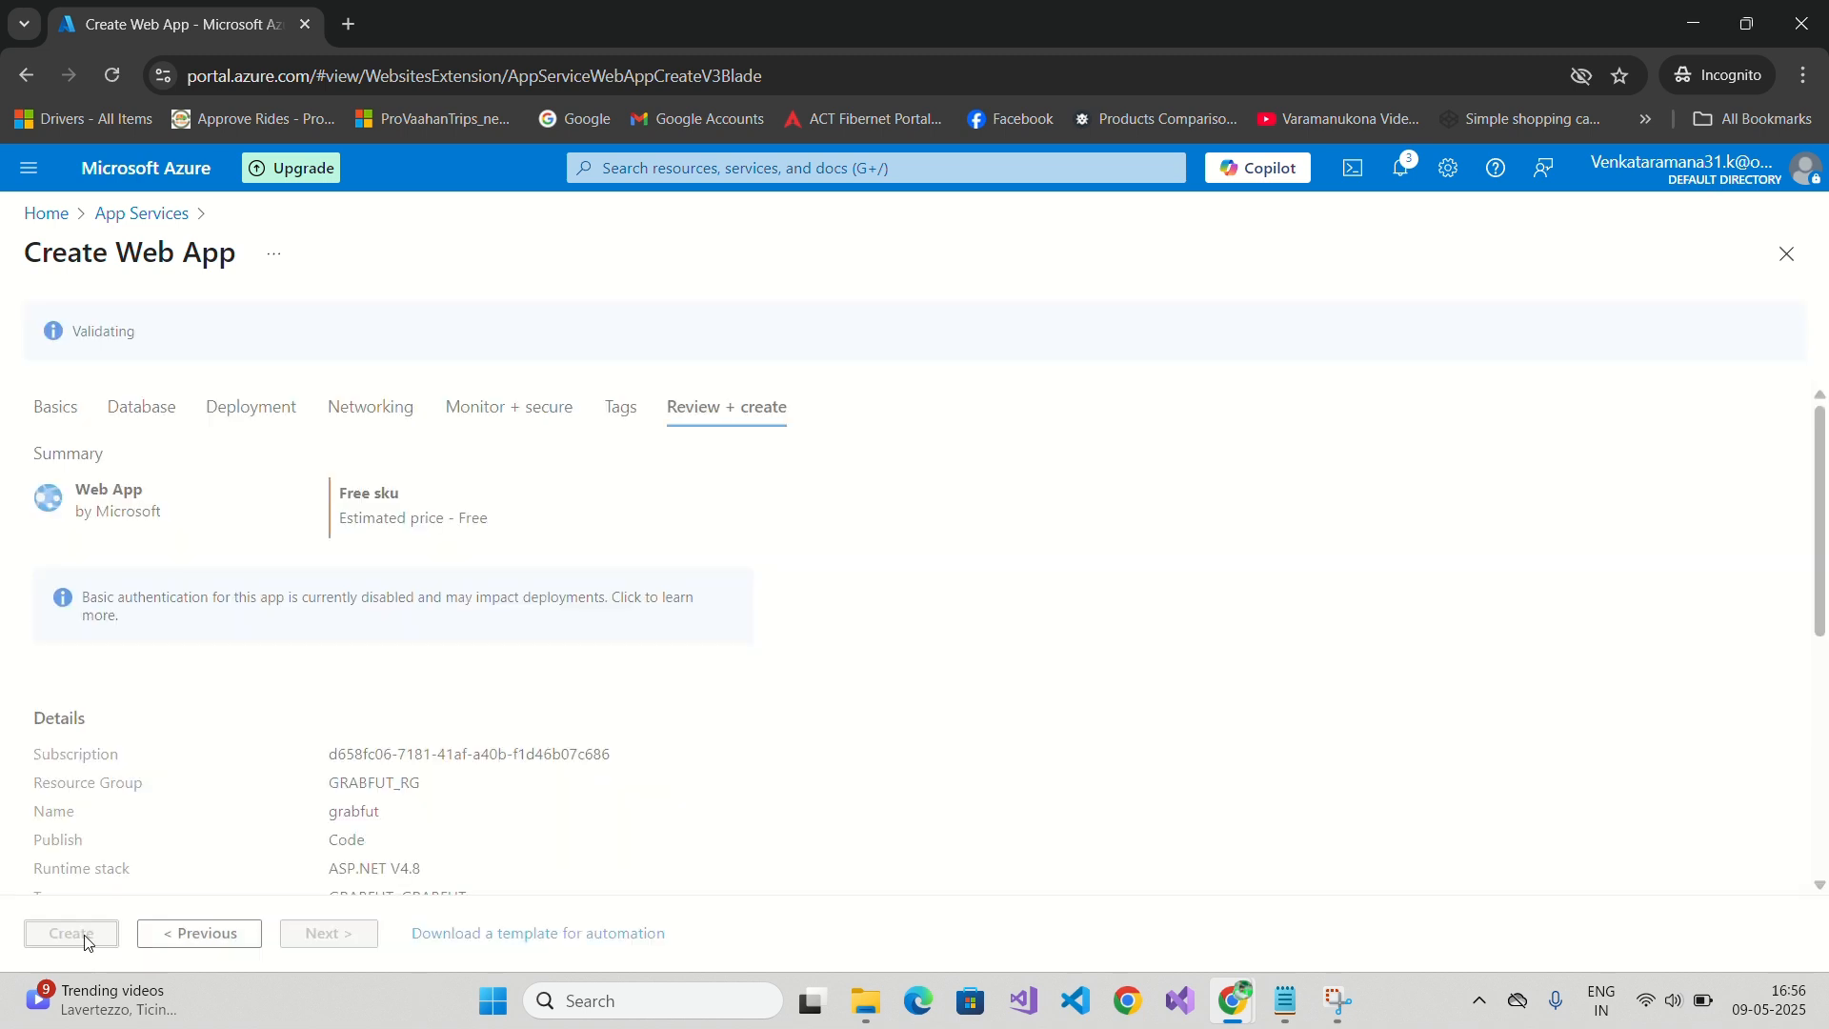
{"action": "scroll", "coordinate": [282, 743], "scroll_direction": "down", "scroll_amount": 5}
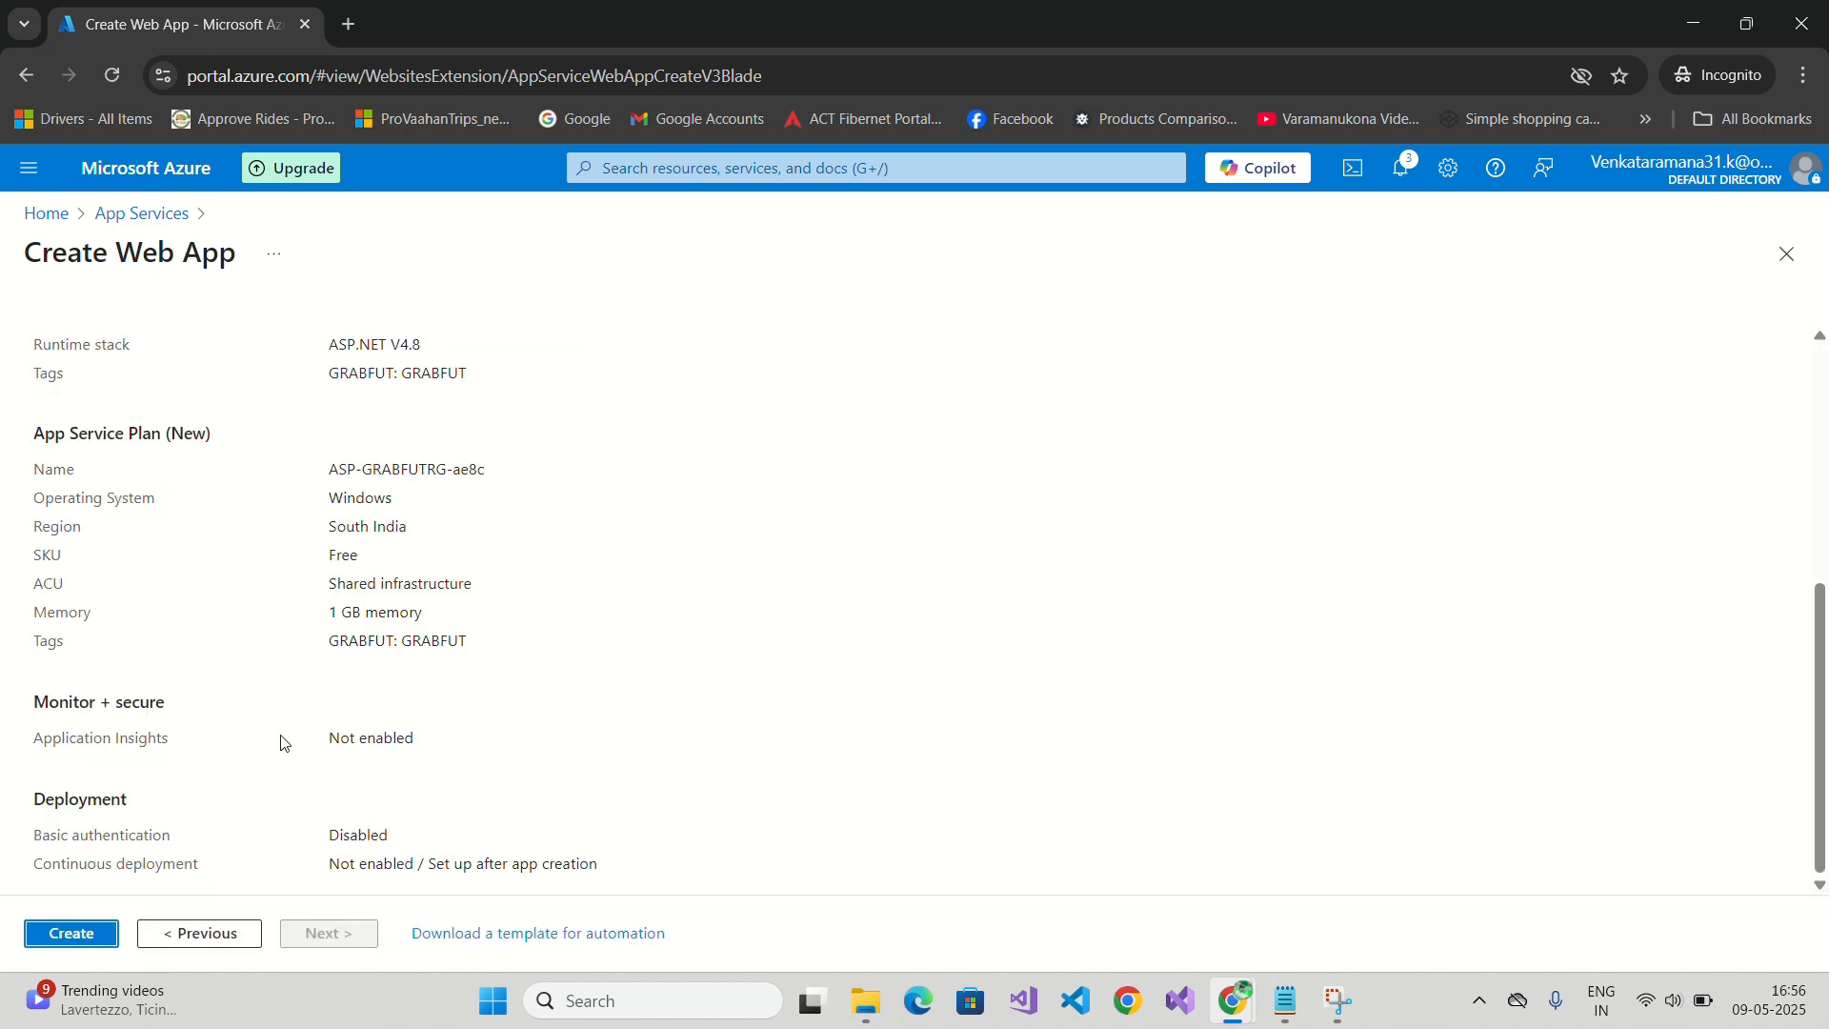
{"action": "left_click", "coordinate": [69, 936]}
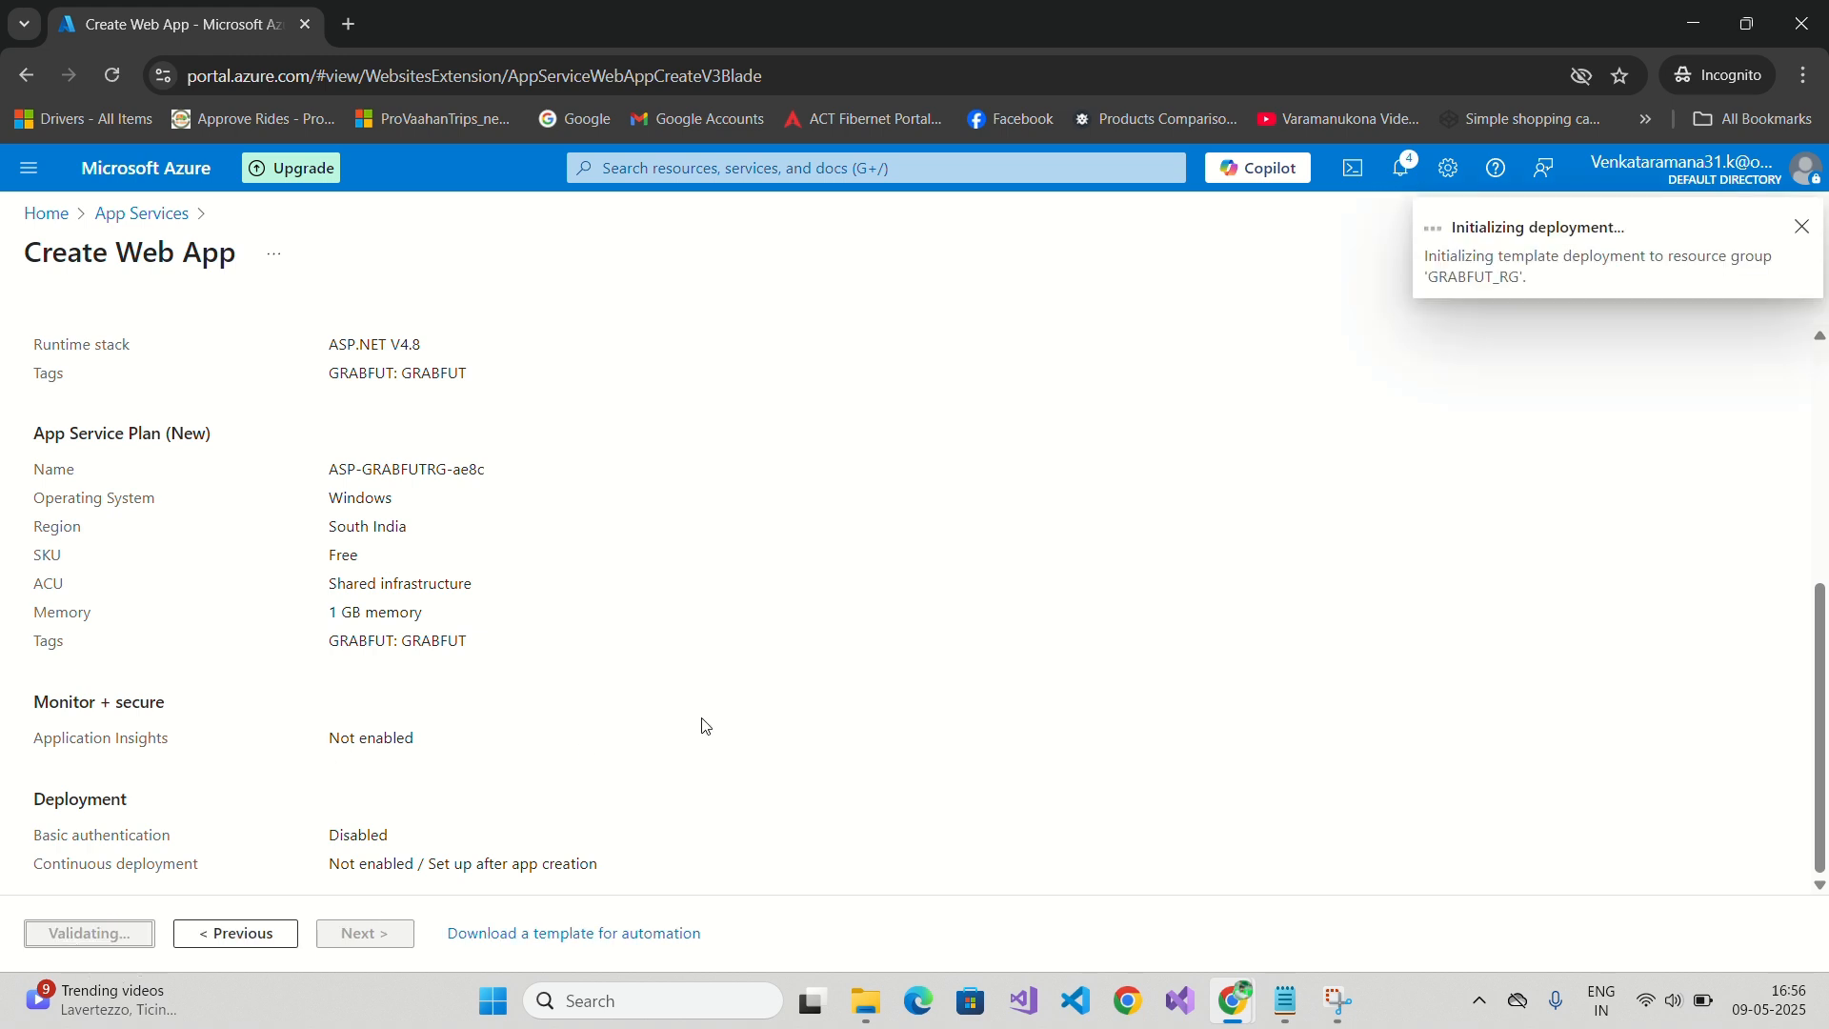
{"action": "scroll", "coordinate": [705, 726], "scroll_direction": "up", "scroll_amount": 1}
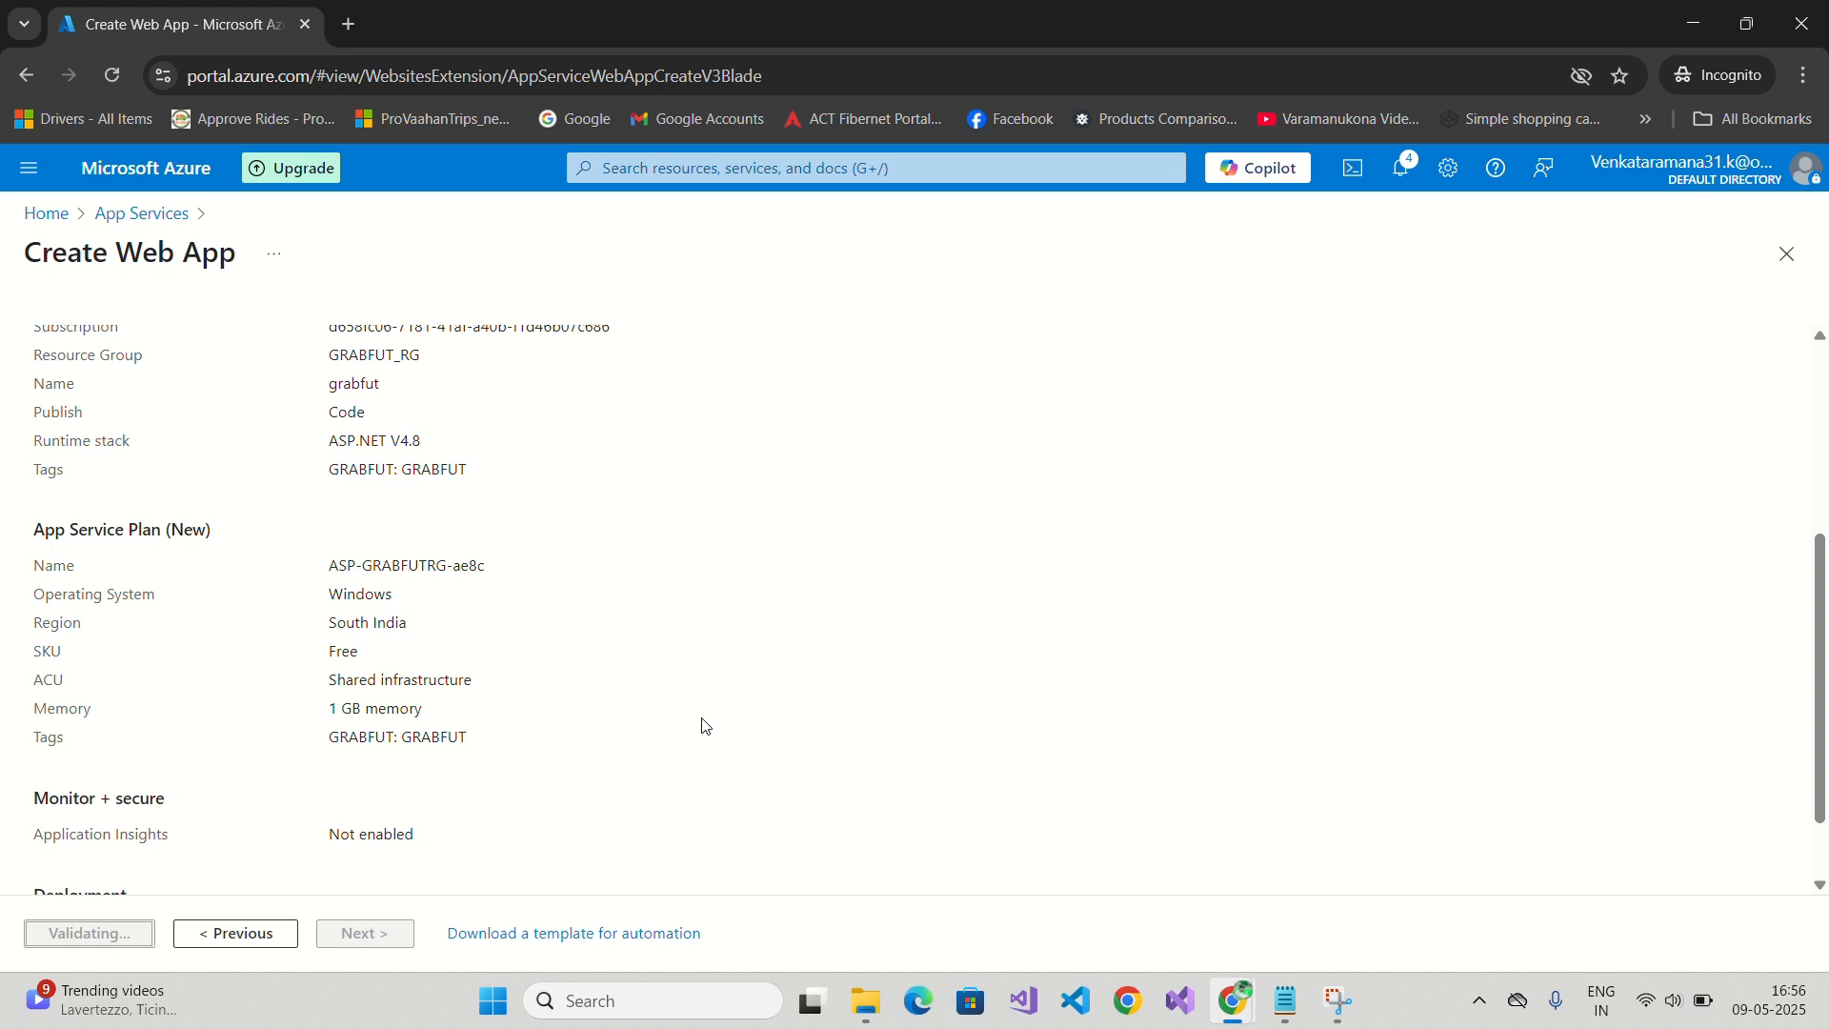
{"action": "scroll", "coordinate": [705, 726], "scroll_direction": "up", "scroll_amount": 4}
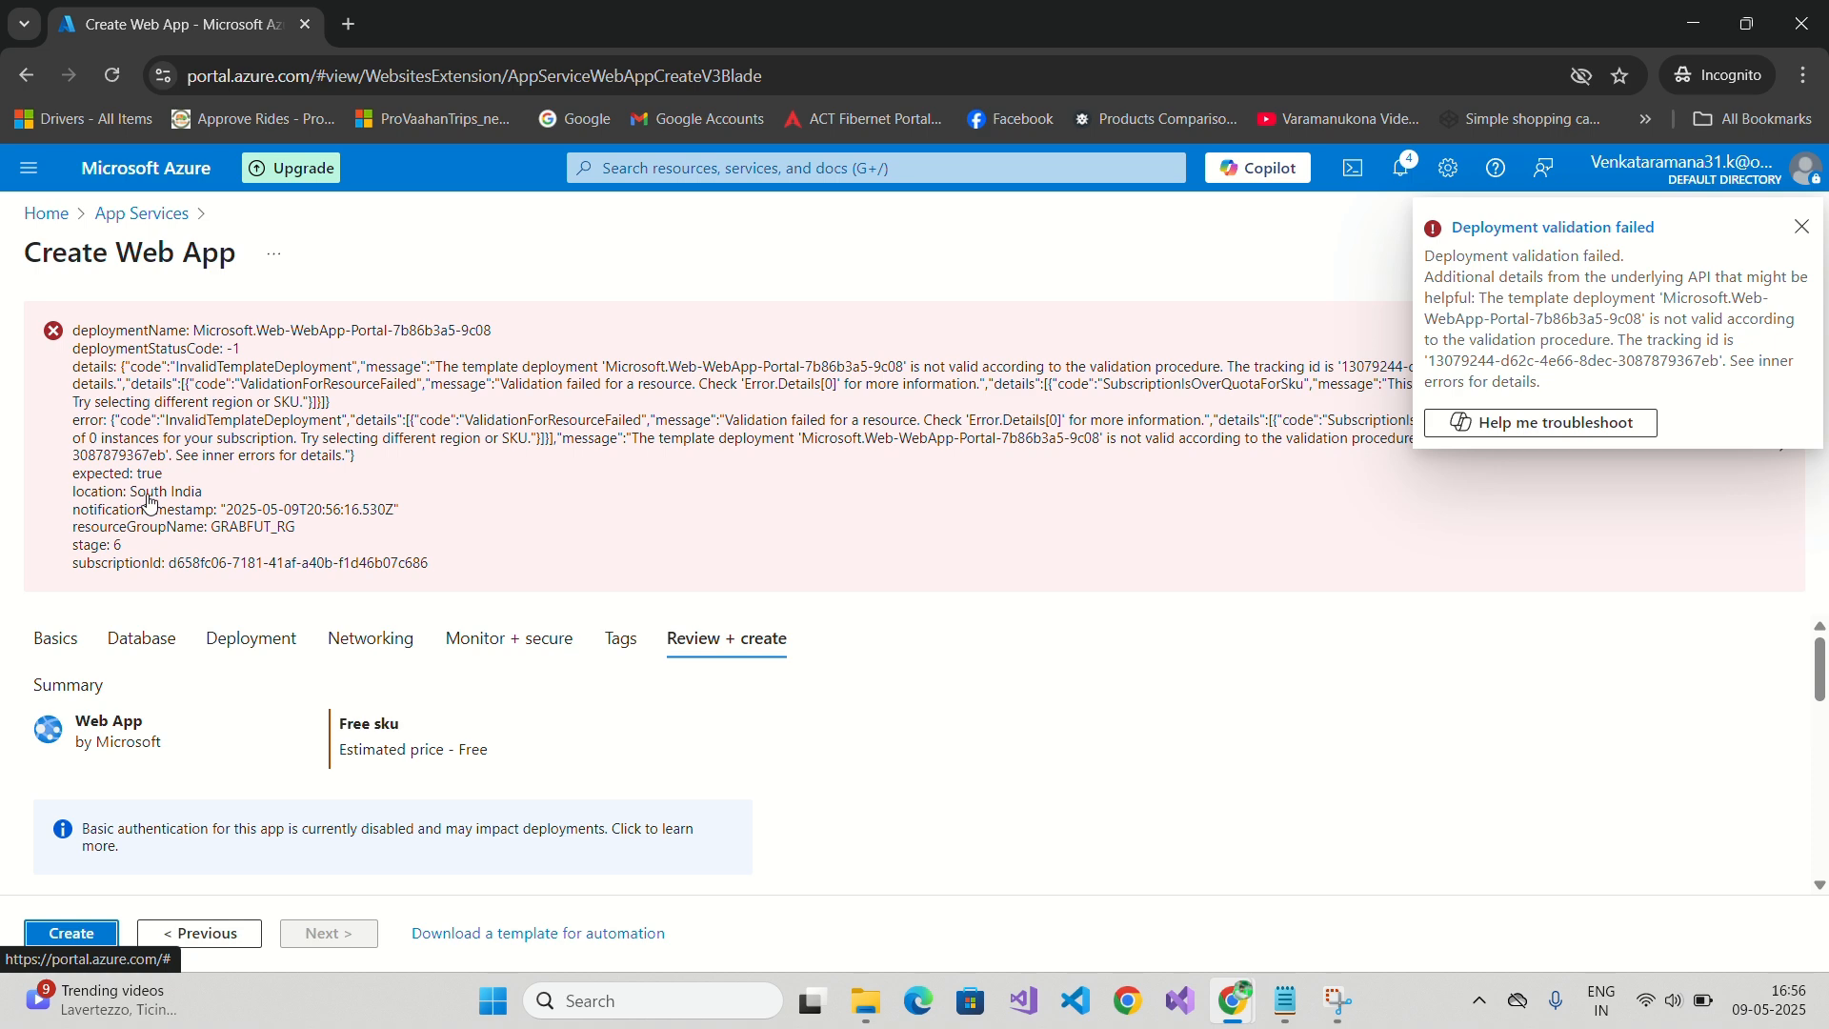
Return to the basic settings, search the regions for Cana and set the web app's region to Canada Central.
{"action": "left_click", "coordinate": [74, 645]}
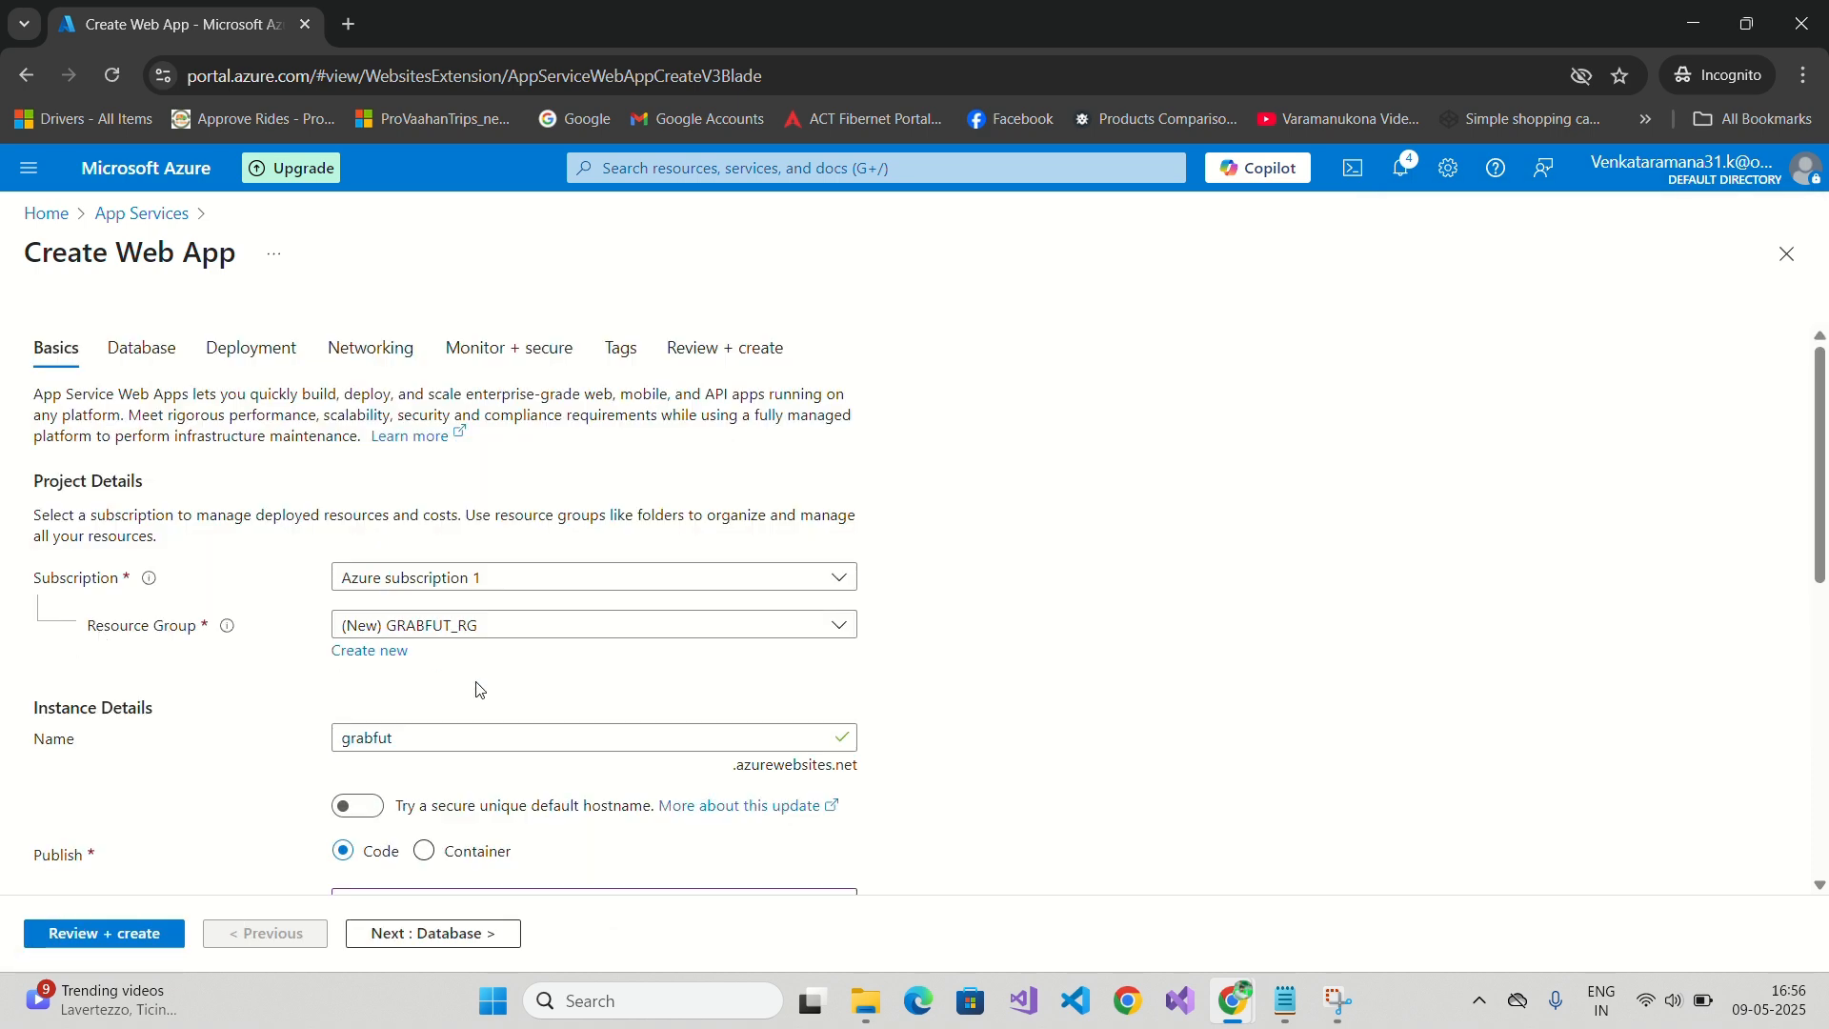
{"action": "scroll", "coordinate": [489, 682], "scroll_direction": "down", "scroll_amount": 1}
{"action": "scroll", "coordinate": [488, 682], "scroll_direction": "down", "scroll_amount": 2}
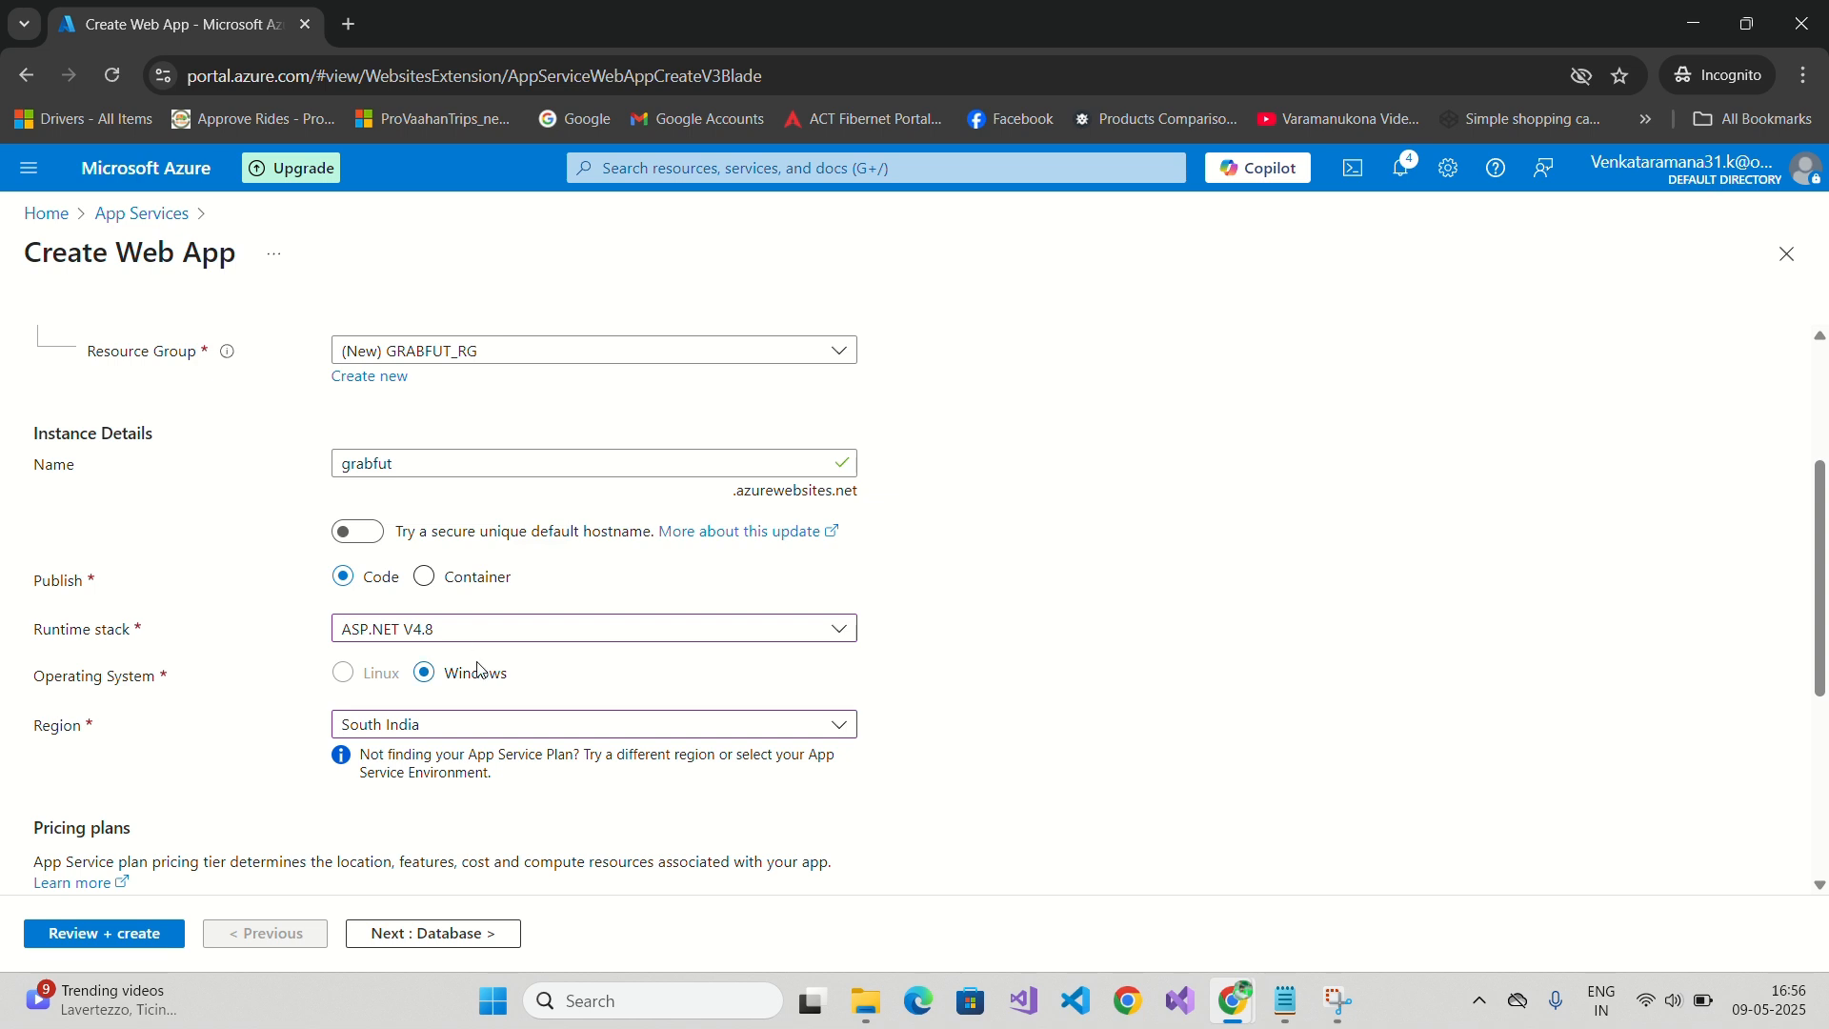
{"action": "left_click", "coordinate": [468, 726]}
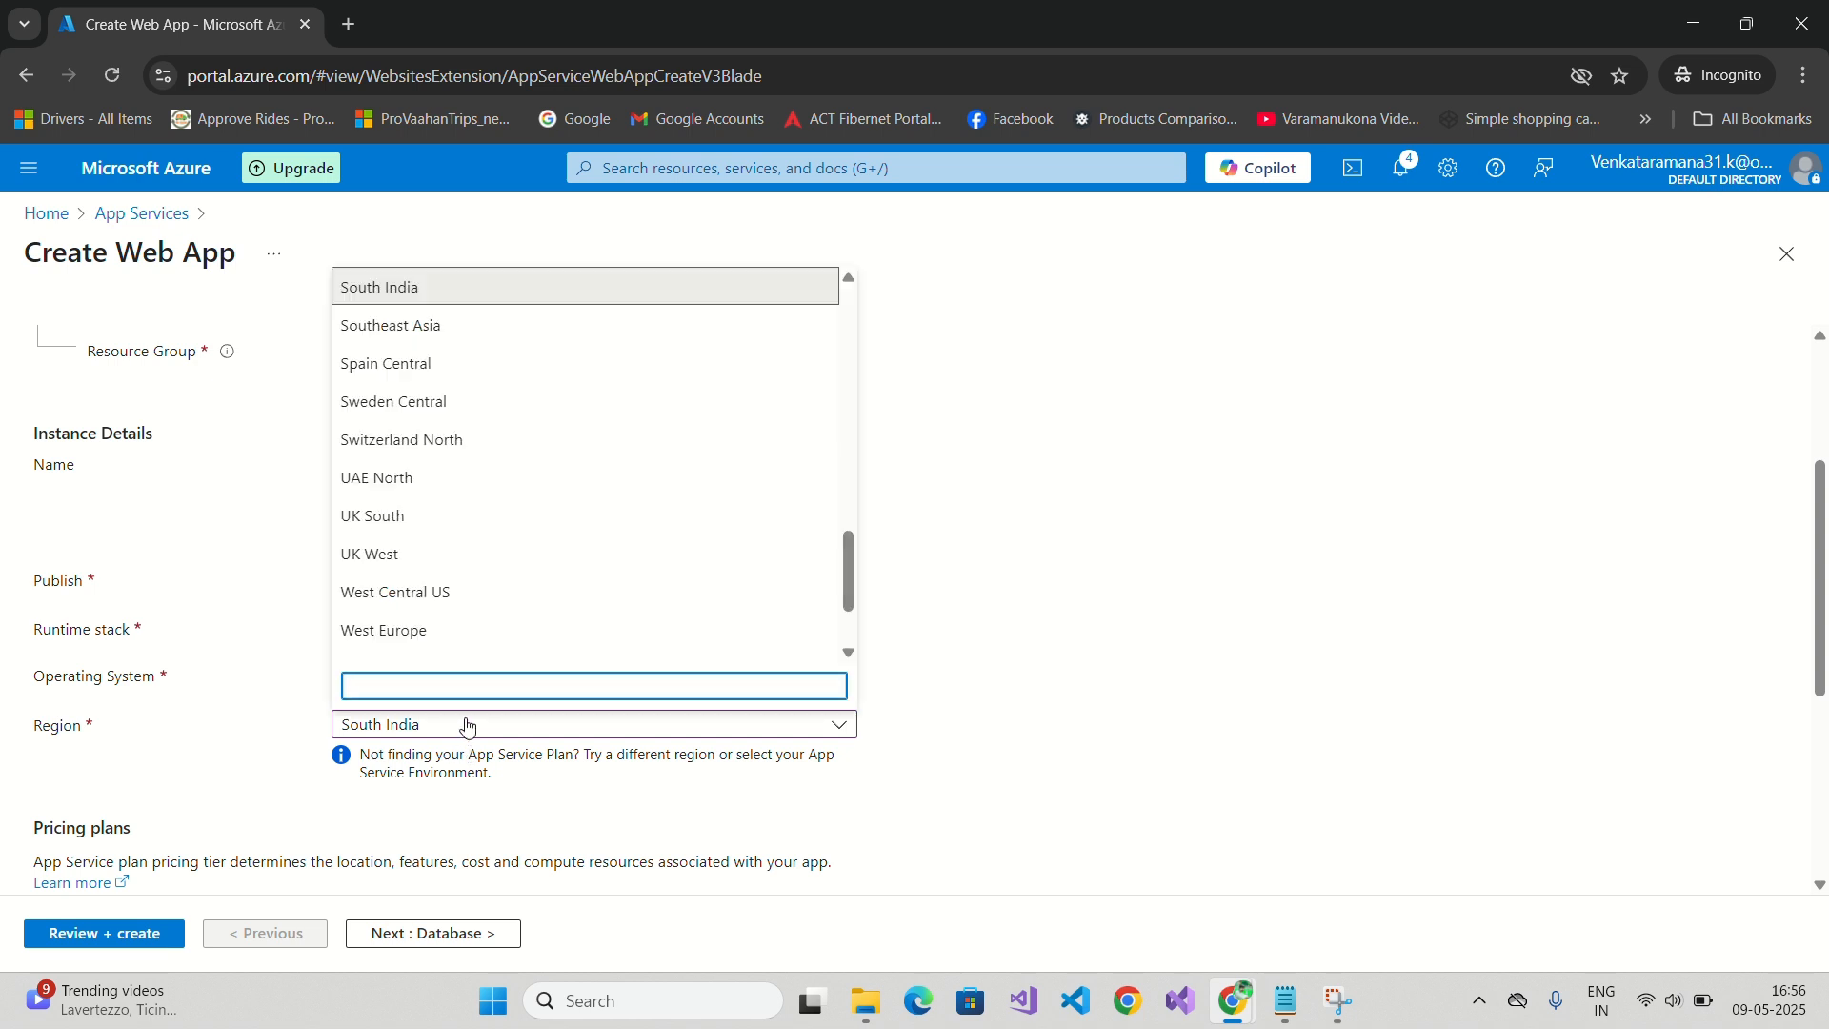
{"action": "type", "text": "Canda"}
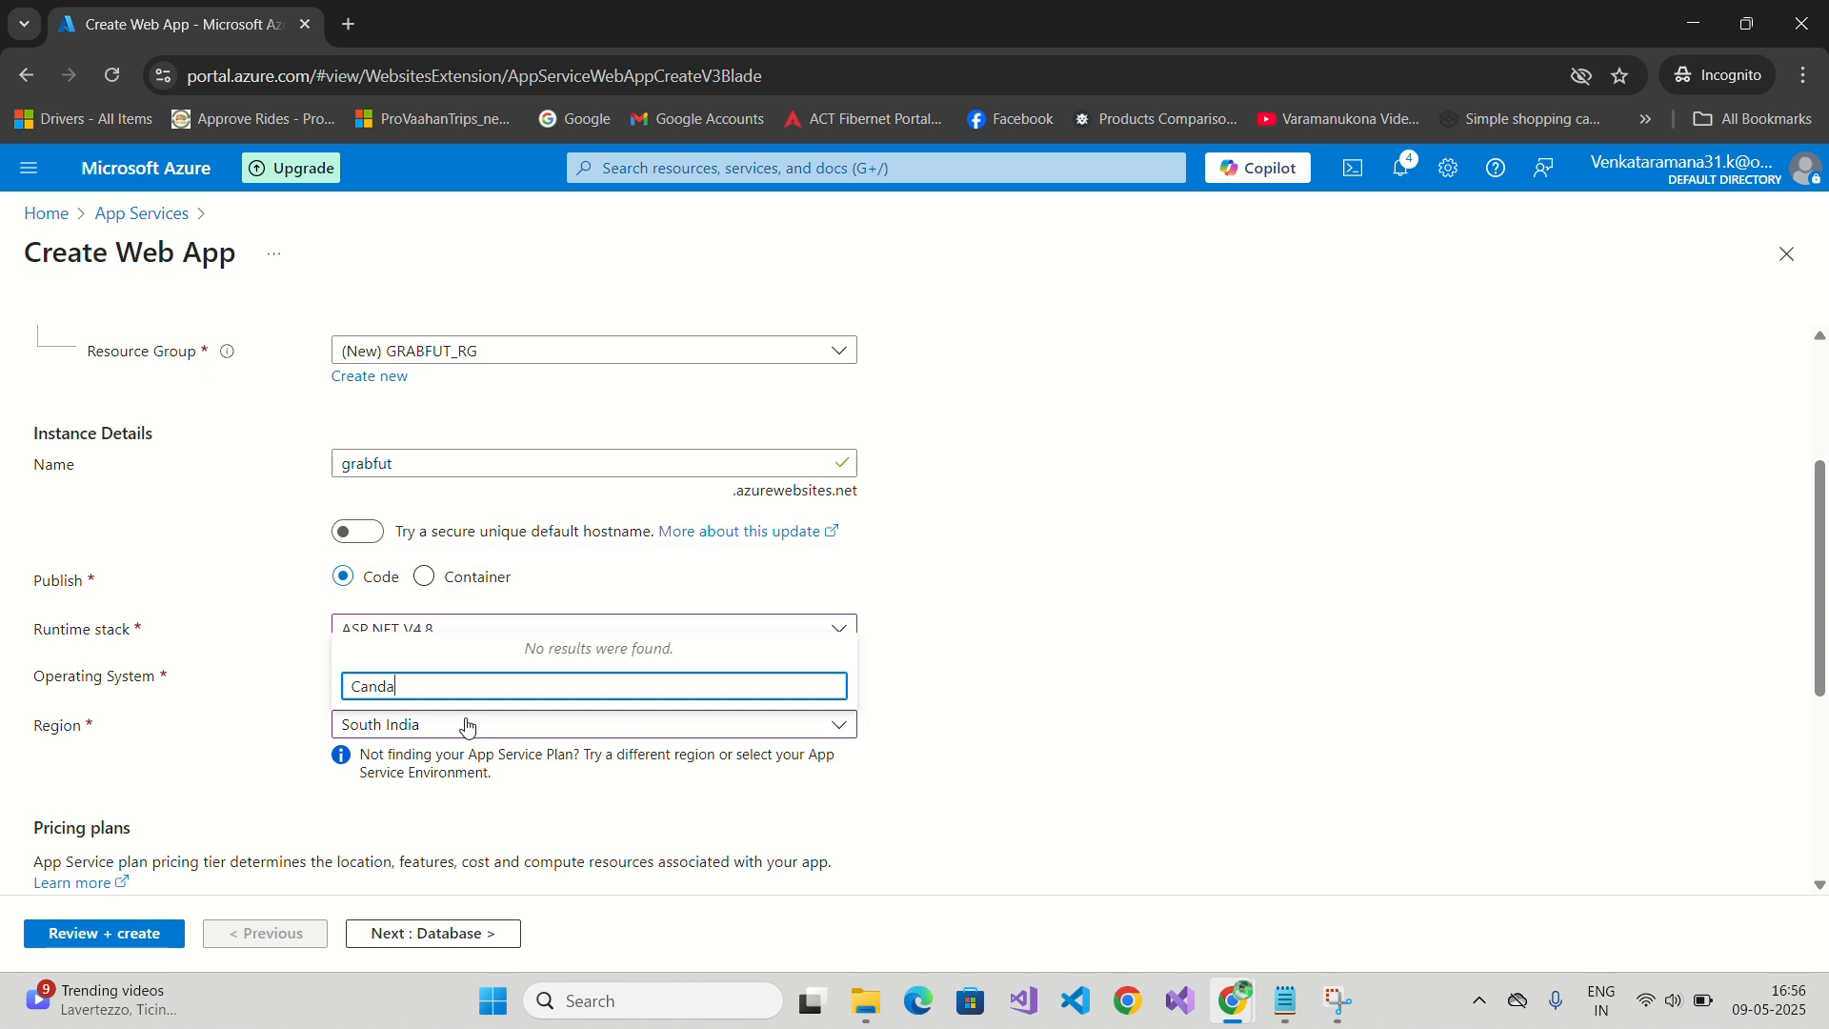
{"action": "key", "text": "BackSpace"}
{"action": "key", "text": "BackSpace"}
{"action": "type", "text": "a"}
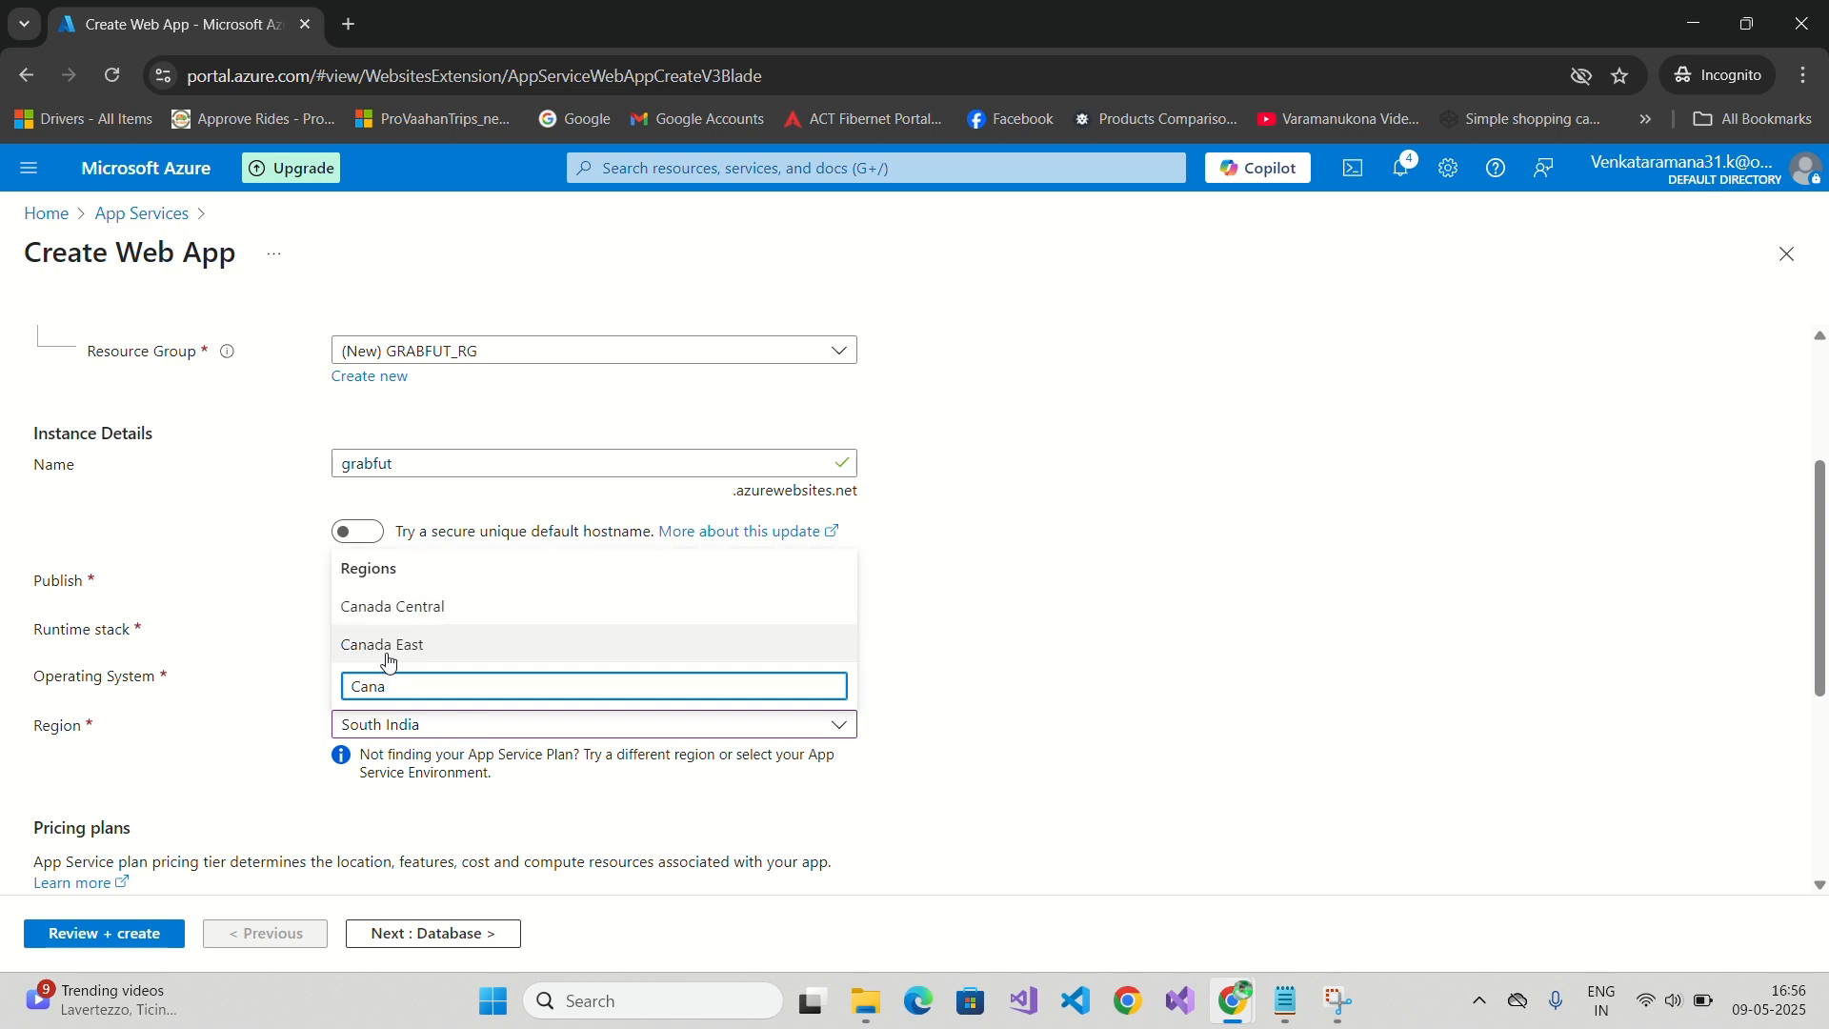
{"action": "left_click", "coordinate": [448, 620]}
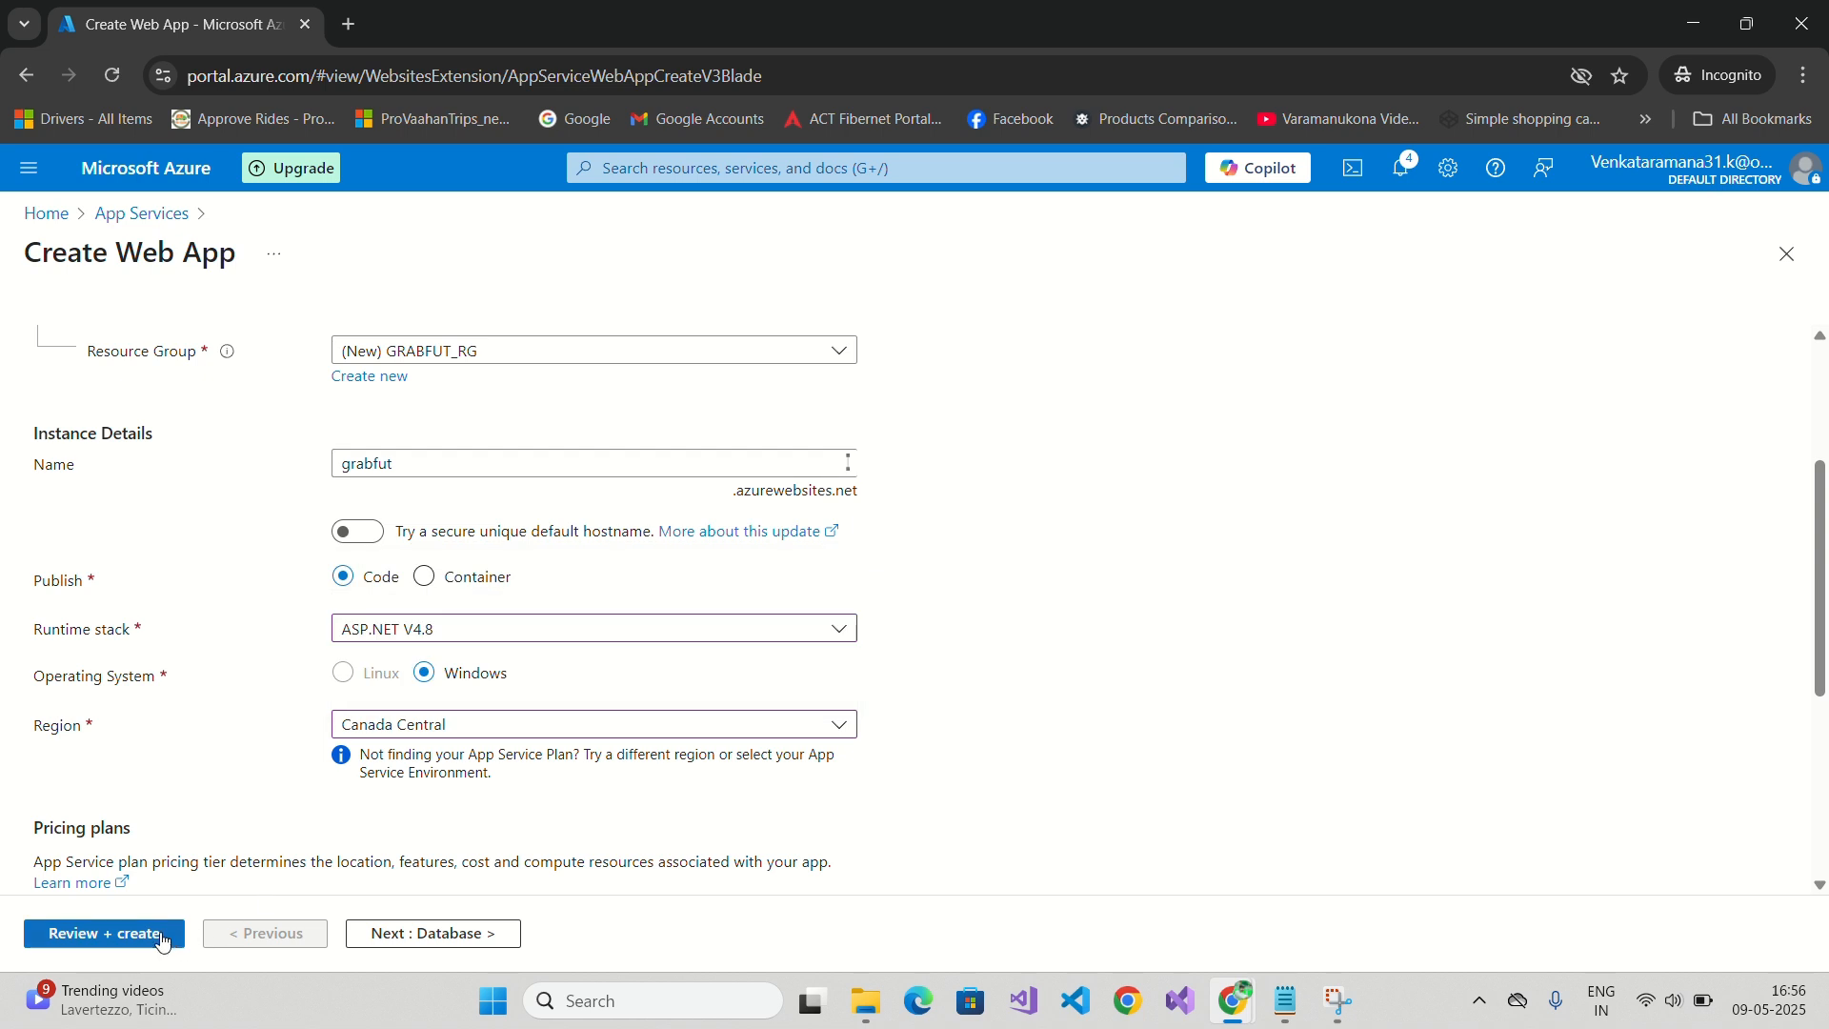
Go back from the review to the basic settings and recheck the instance details, region and pricing plan.
{"action": "left_click", "coordinate": [158, 935]}
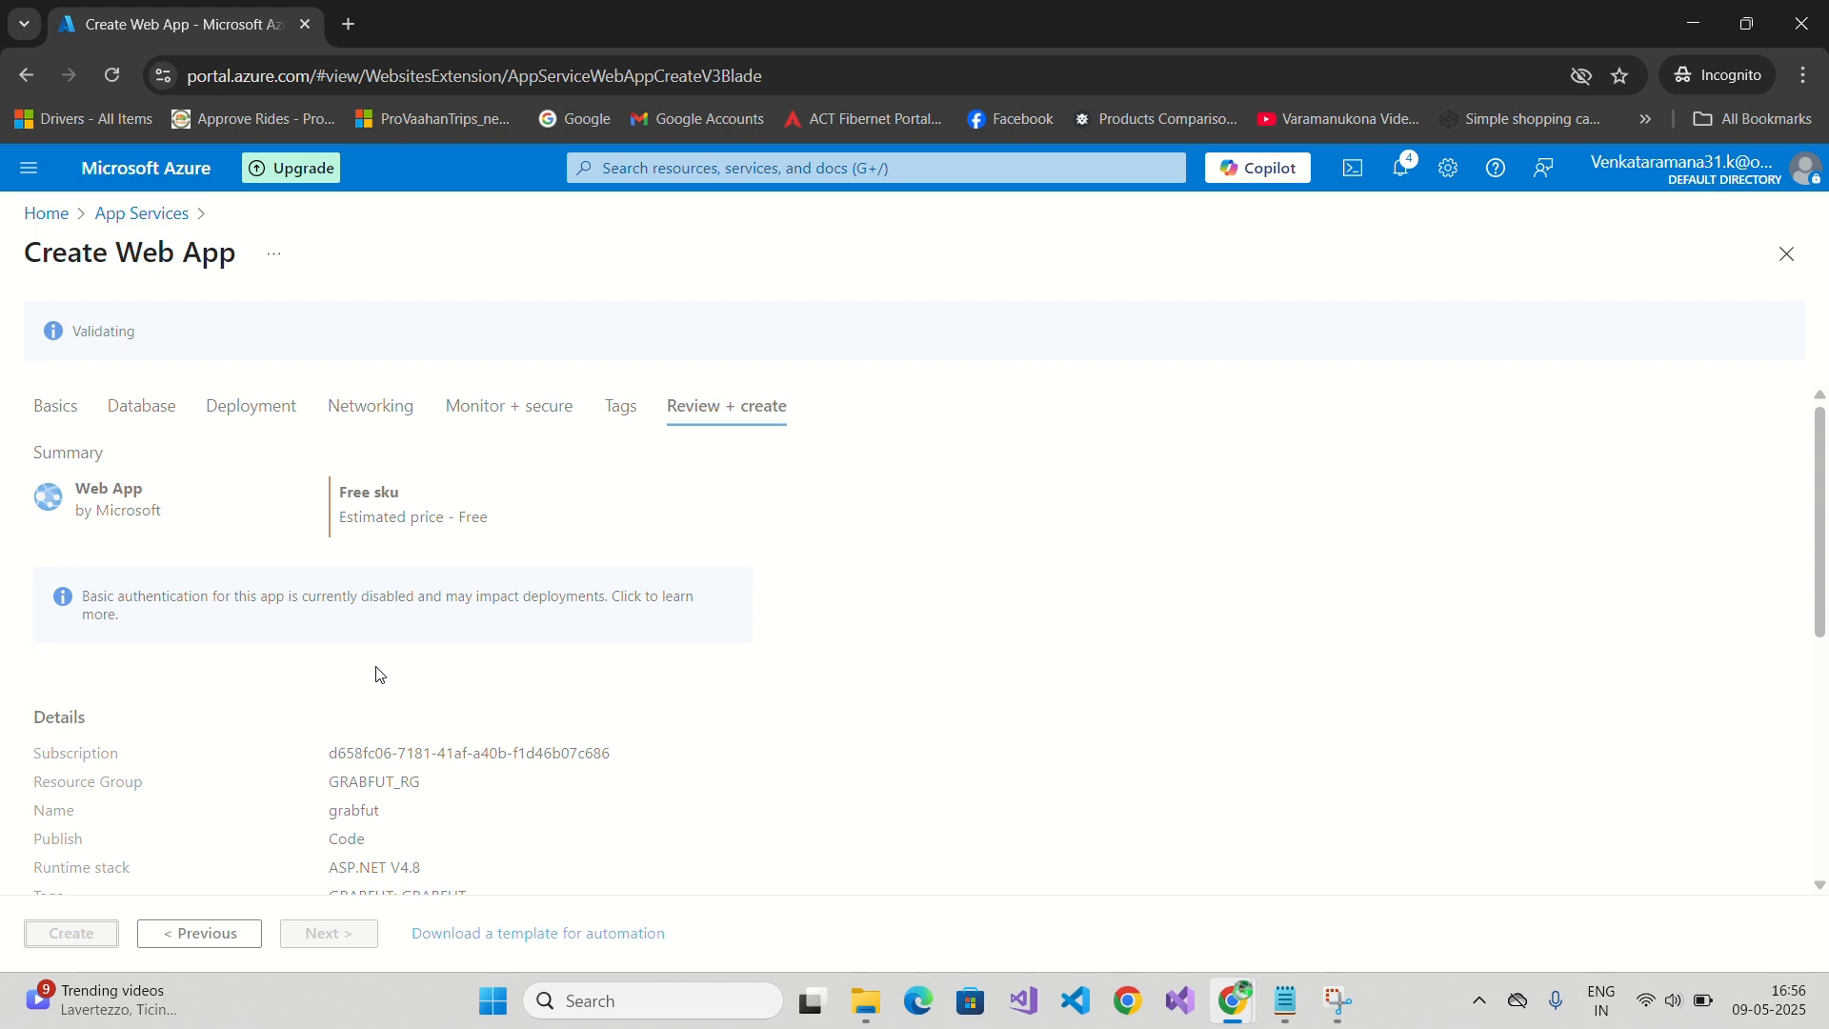
{"action": "left_click", "coordinate": [57, 410]}
{"action": "scroll", "coordinate": [486, 713], "scroll_direction": "down", "scroll_amount": 5}
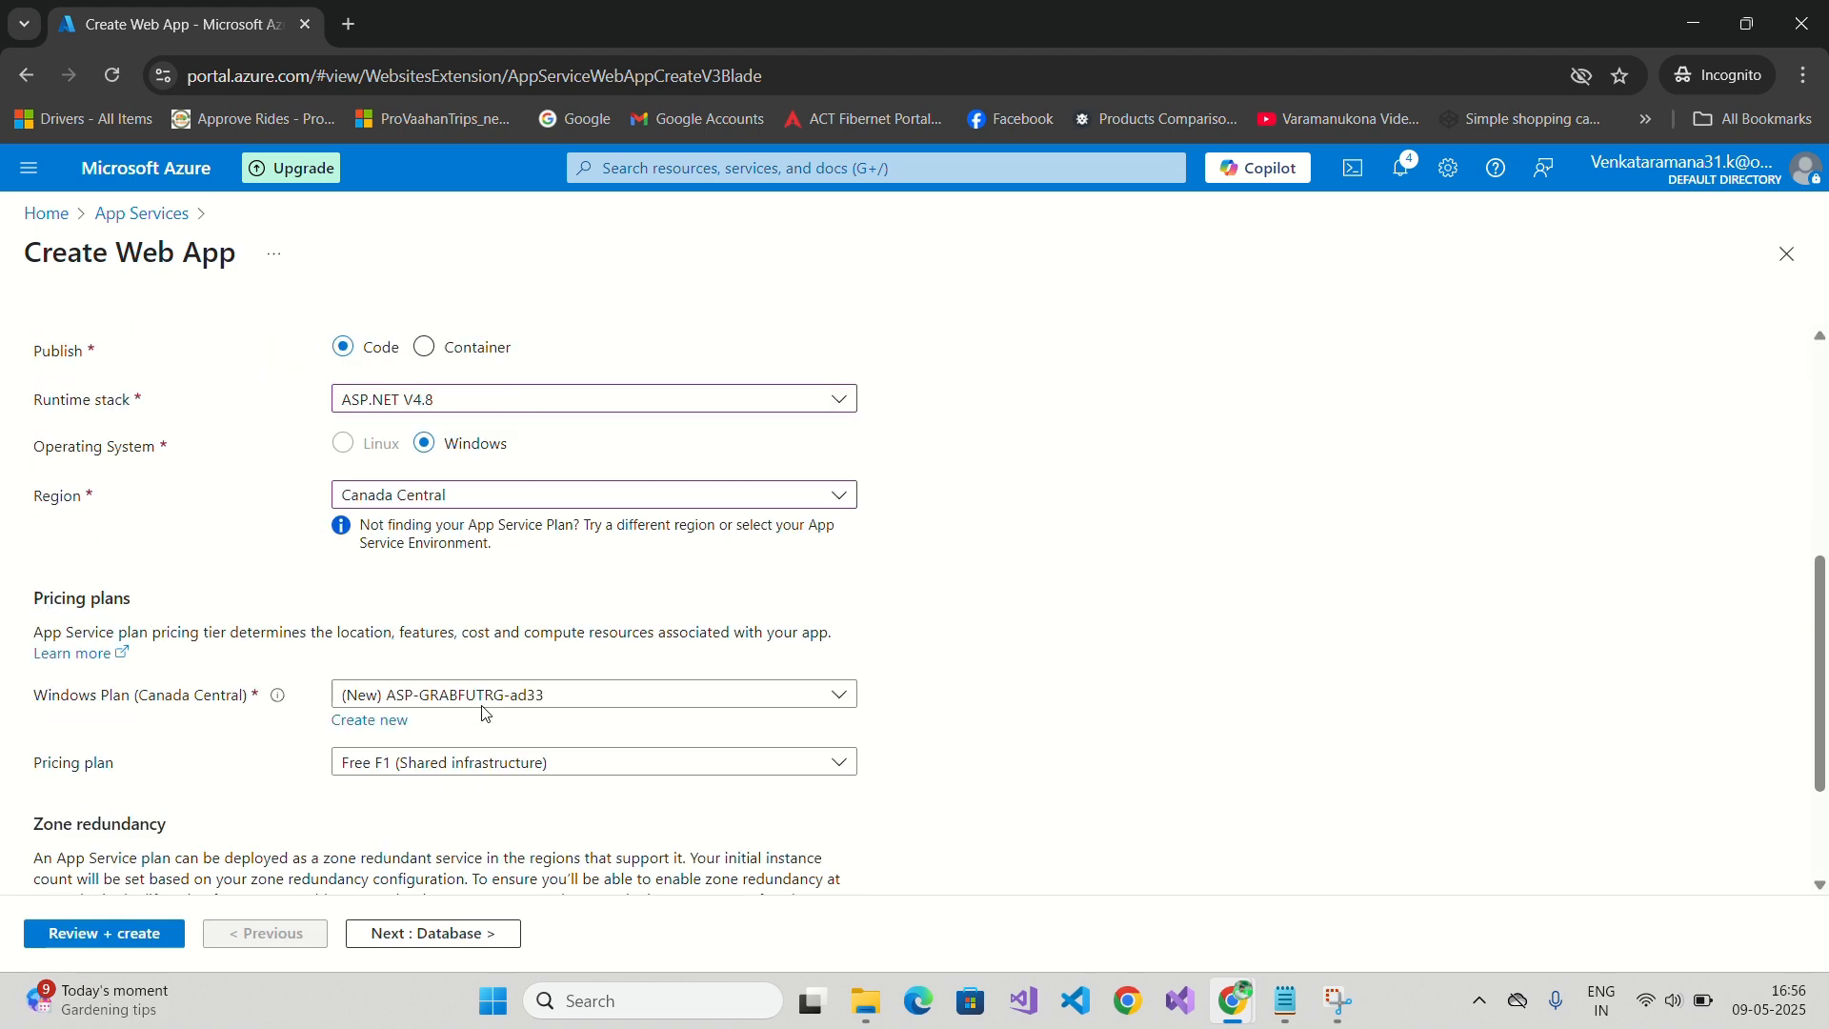
{"action": "scroll", "coordinate": [485, 714], "scroll_direction": "down", "scroll_amount": 2}
{"action": "scroll", "coordinate": [481, 710], "scroll_direction": "up", "scroll_amount": 7}
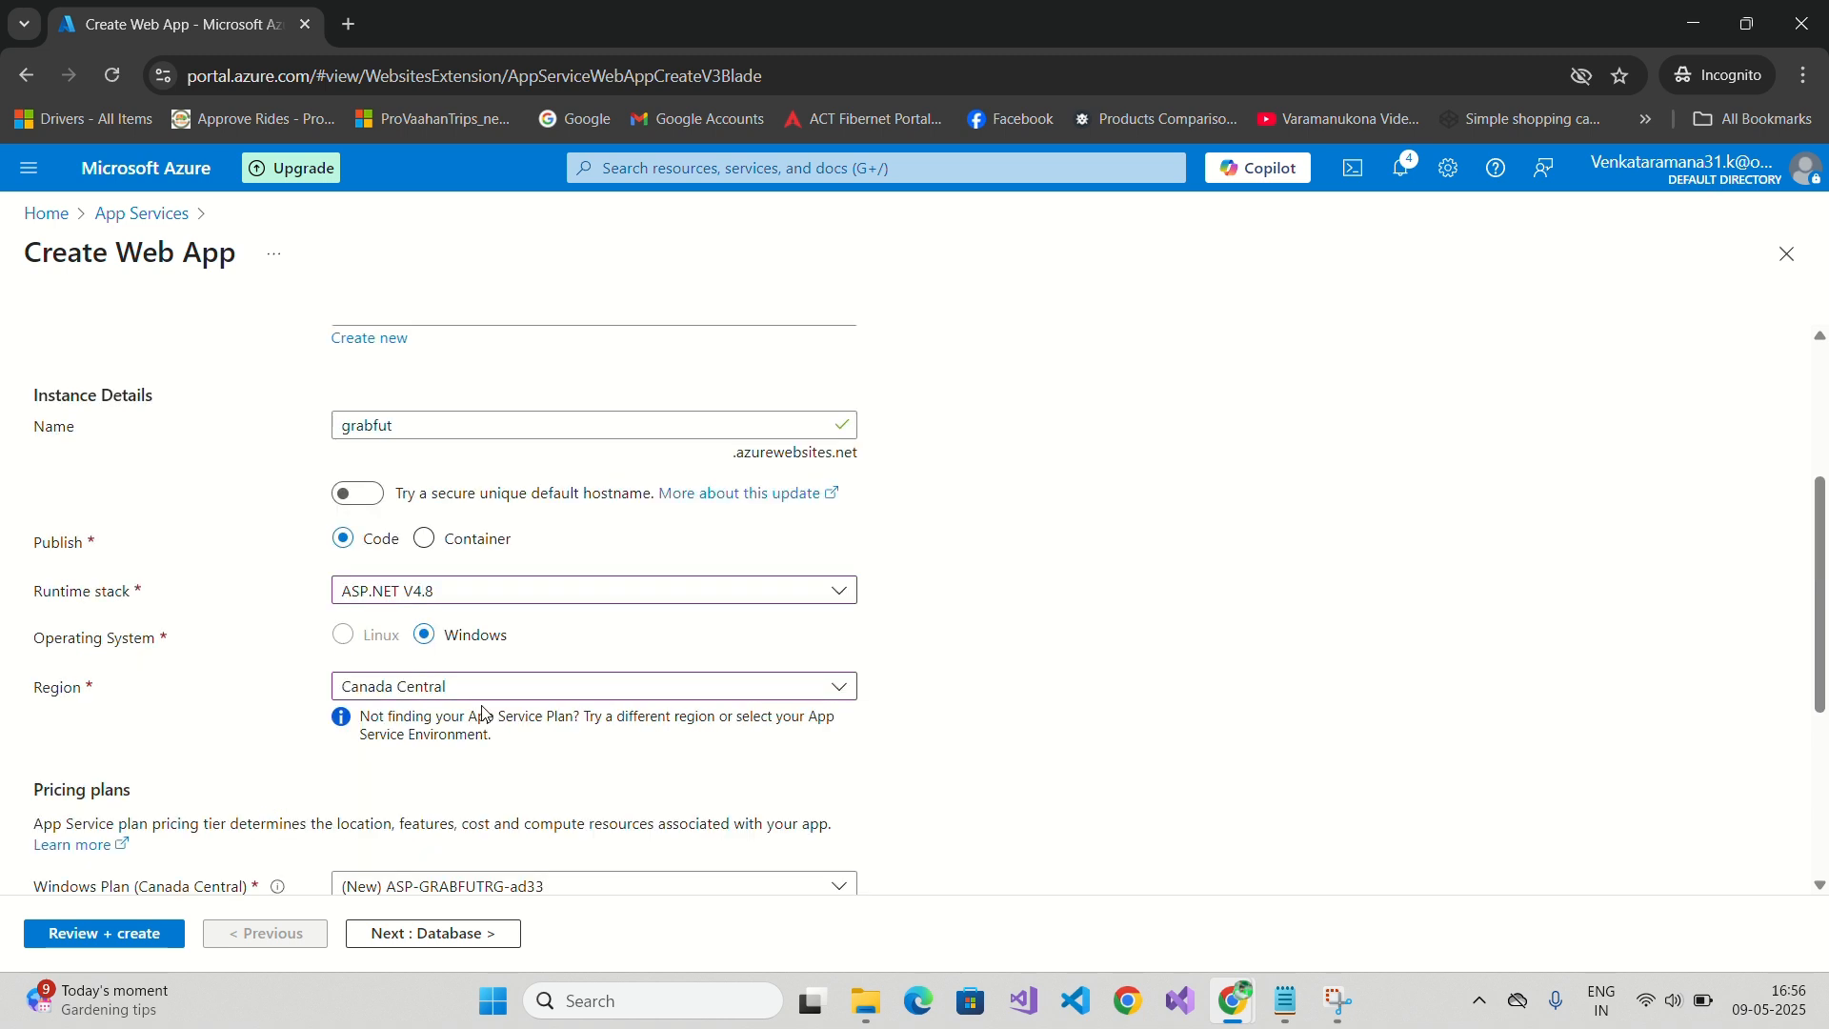
{"action": "scroll", "coordinate": [476, 711], "scroll_direction": "down", "scroll_amount": 4}
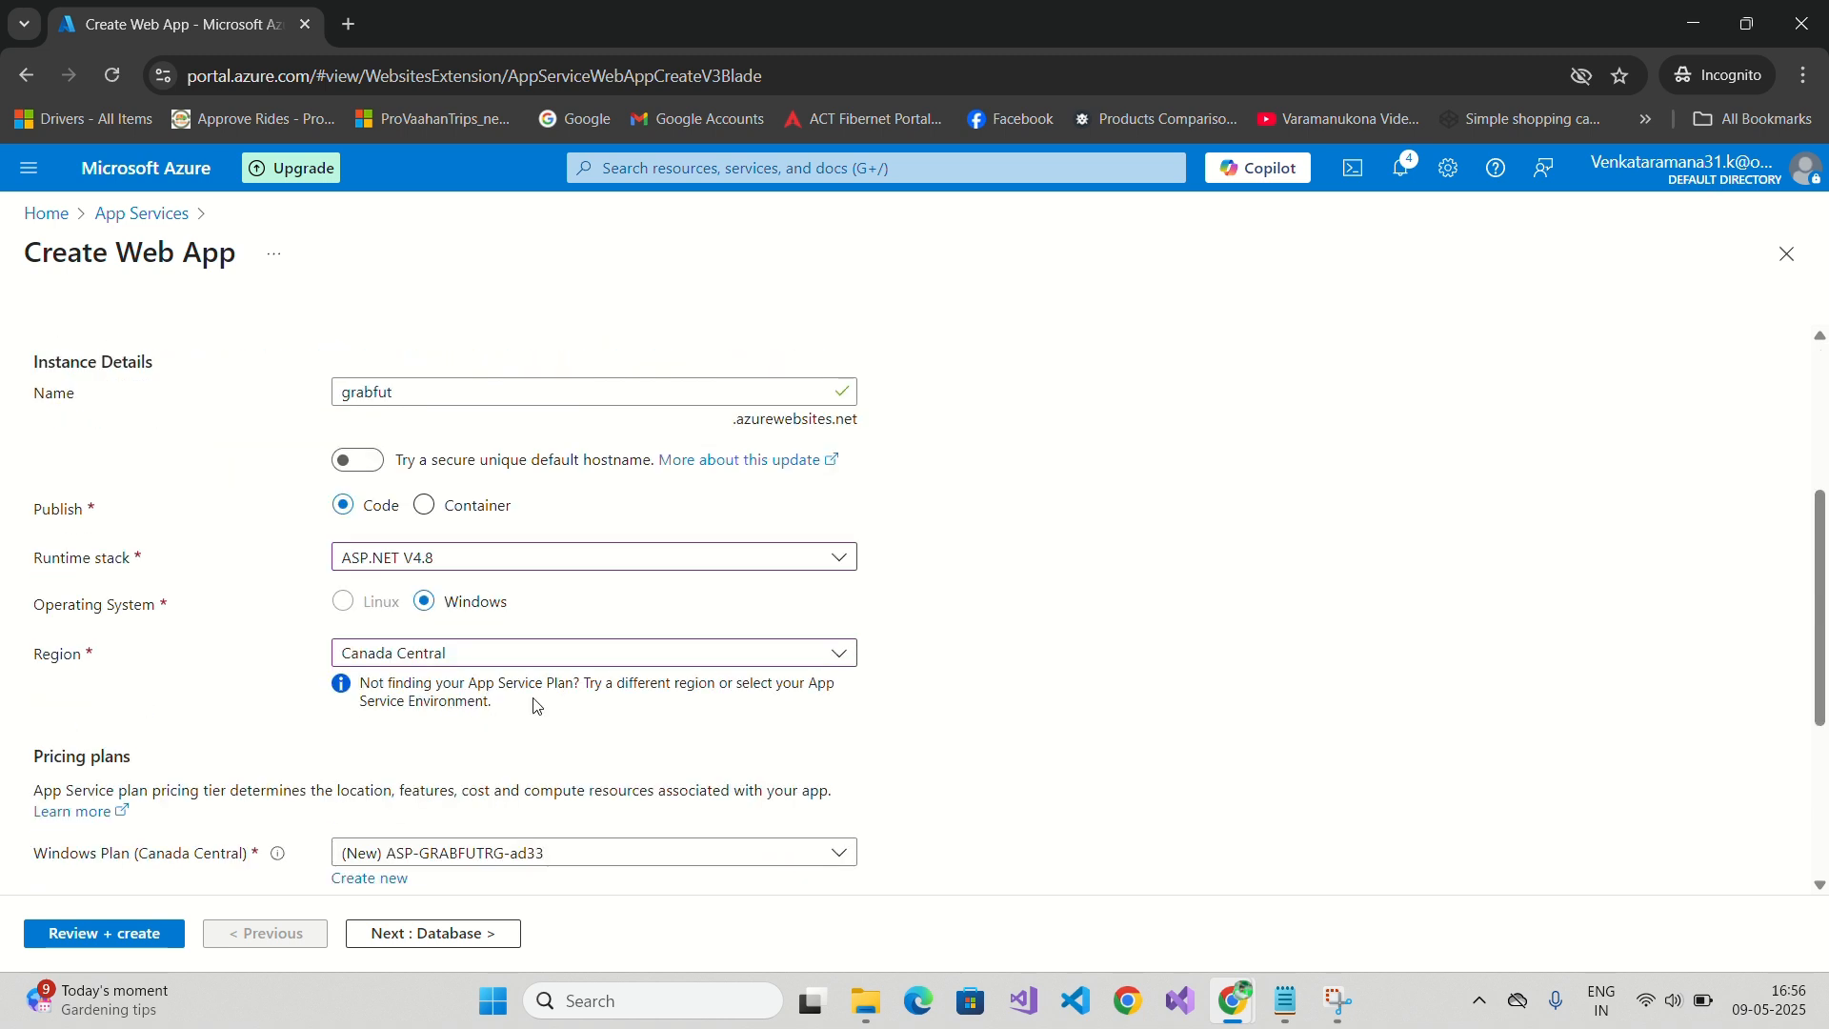
{"action": "scroll", "coordinate": [534, 705], "scroll_direction": "up", "scroll_amount": 4}
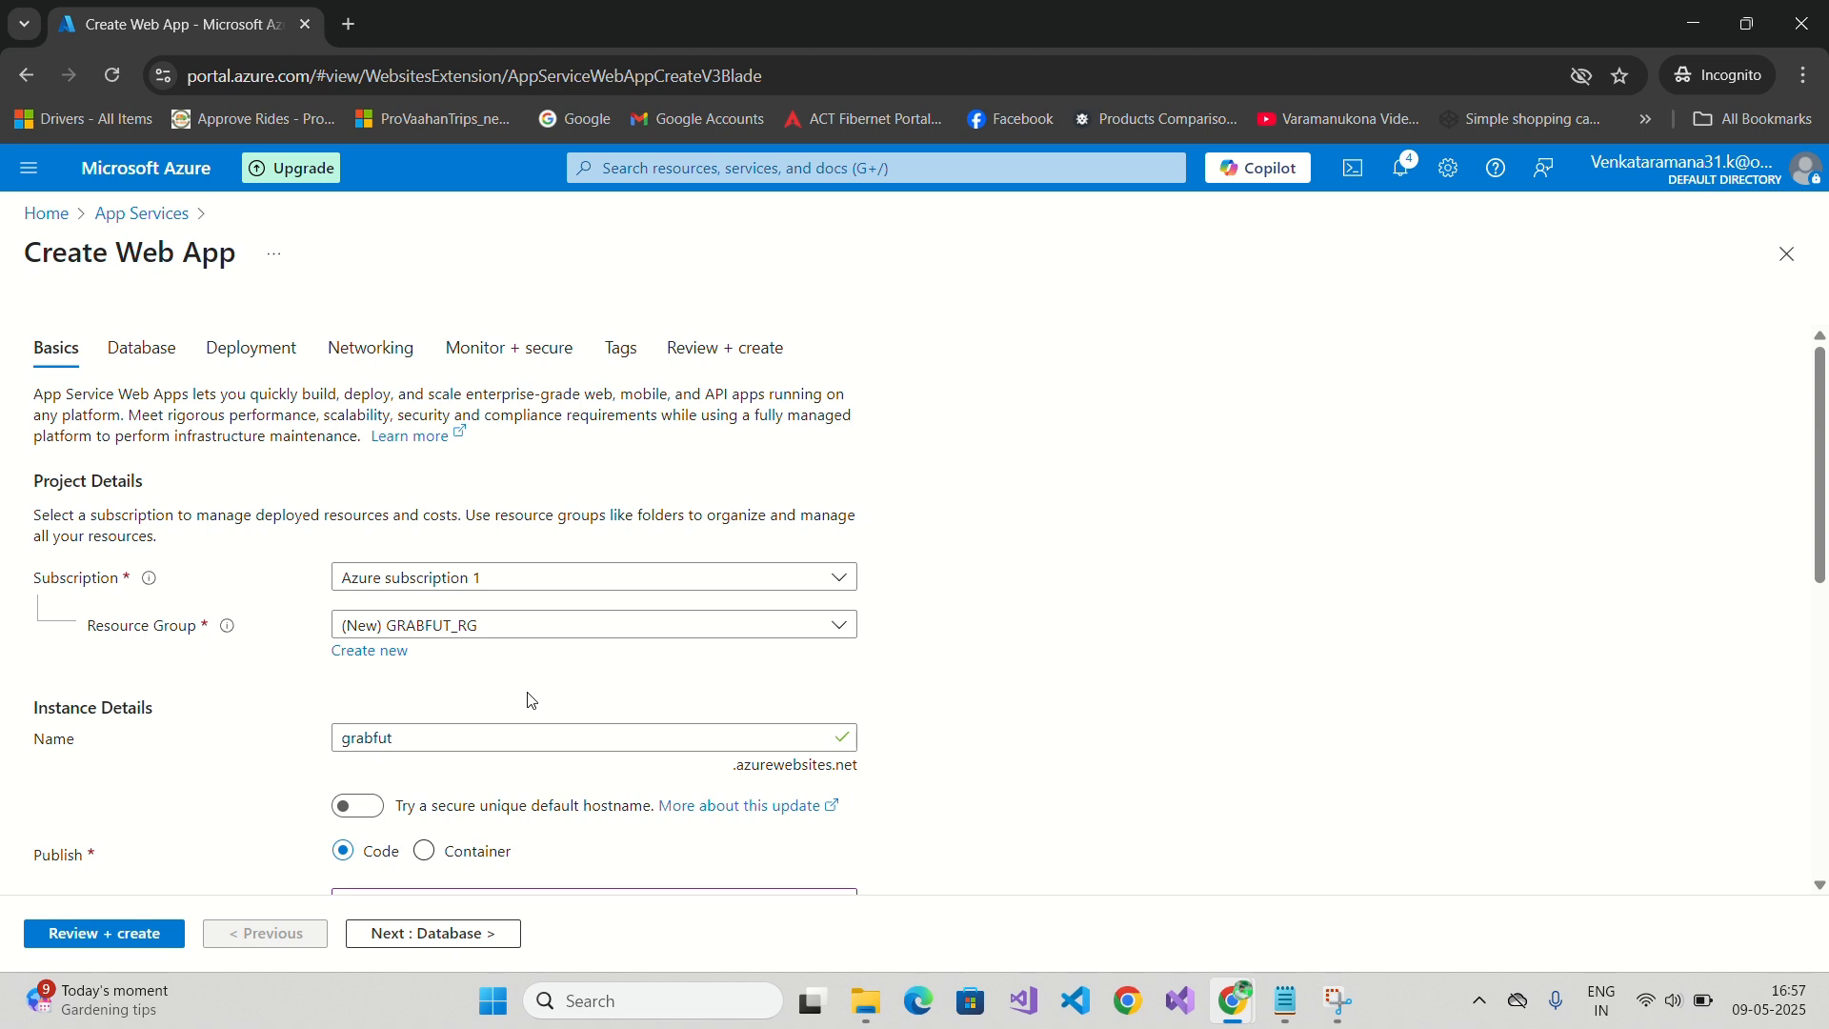
Submit the grabfut web app for creation in Canada Central and look over its configuration summary.
{"action": "left_click", "coordinate": [124, 938]}
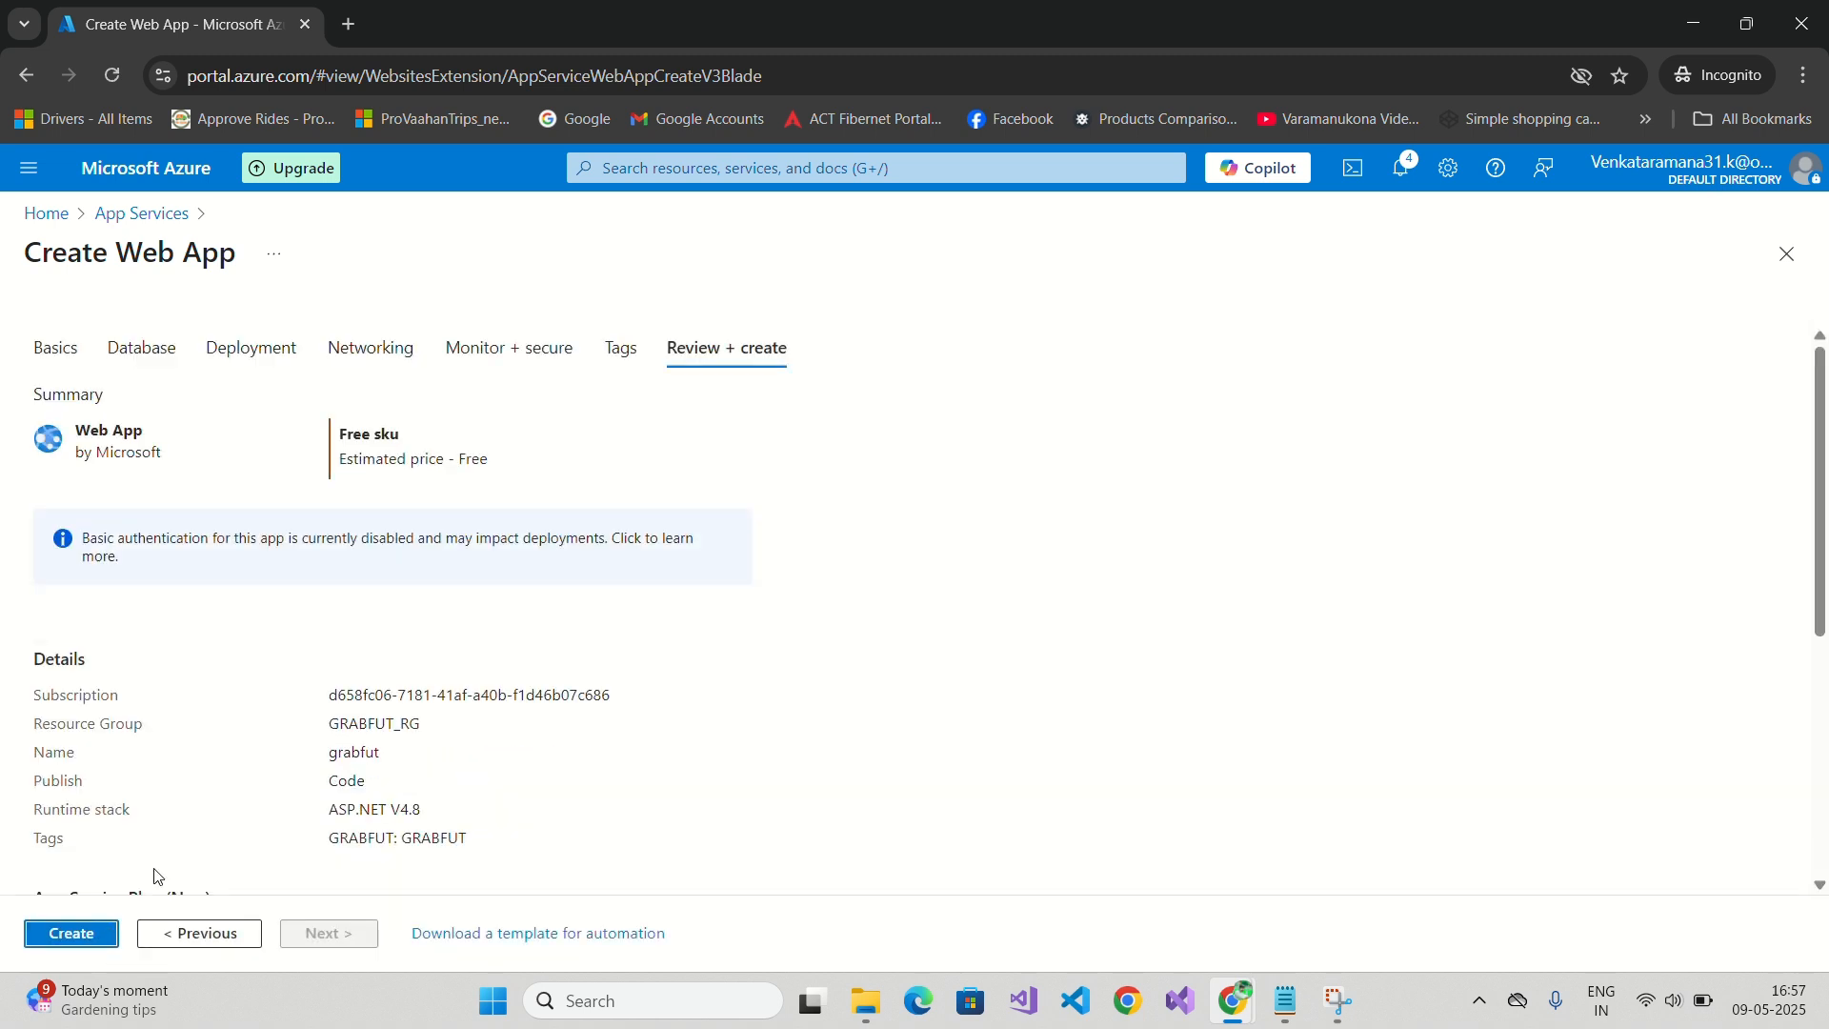
{"action": "left_click", "coordinate": [65, 943]}
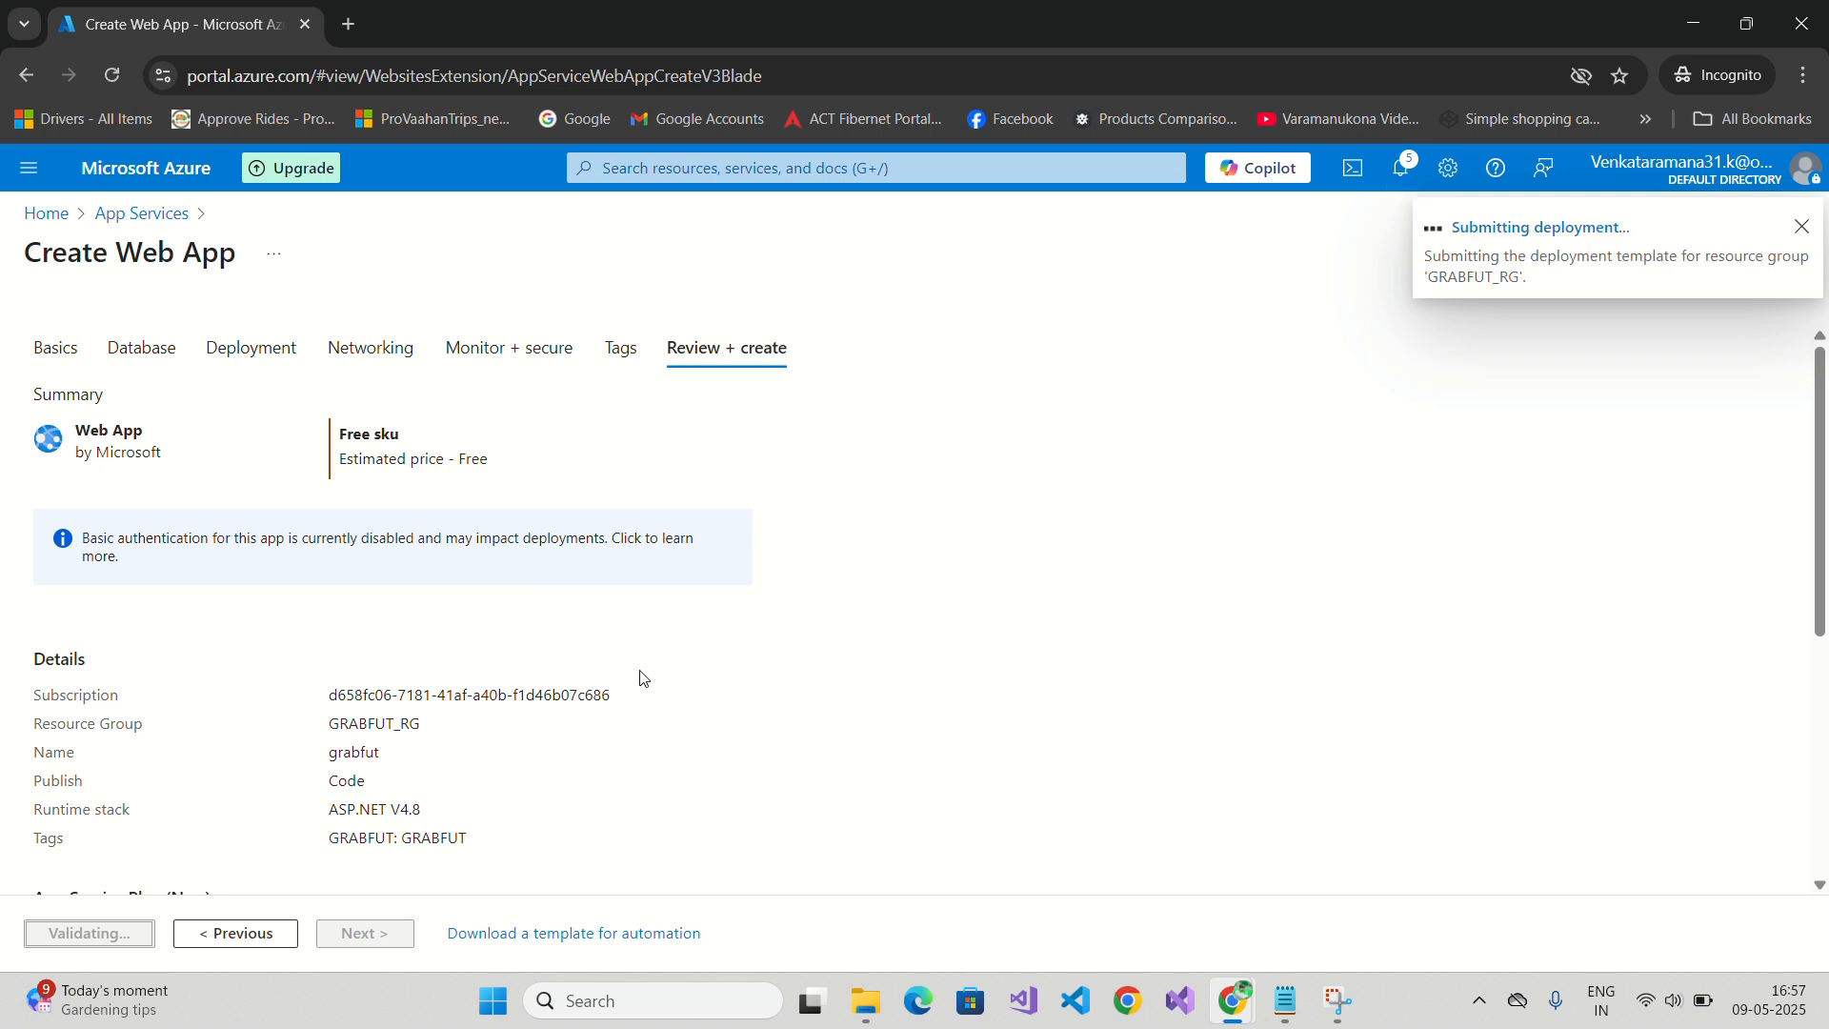
{"action": "scroll", "coordinate": [567, 655], "scroll_direction": "down", "scroll_amount": 3}
{"action": "scroll", "coordinate": [567, 656], "scroll_direction": "down", "scroll_amount": 2}
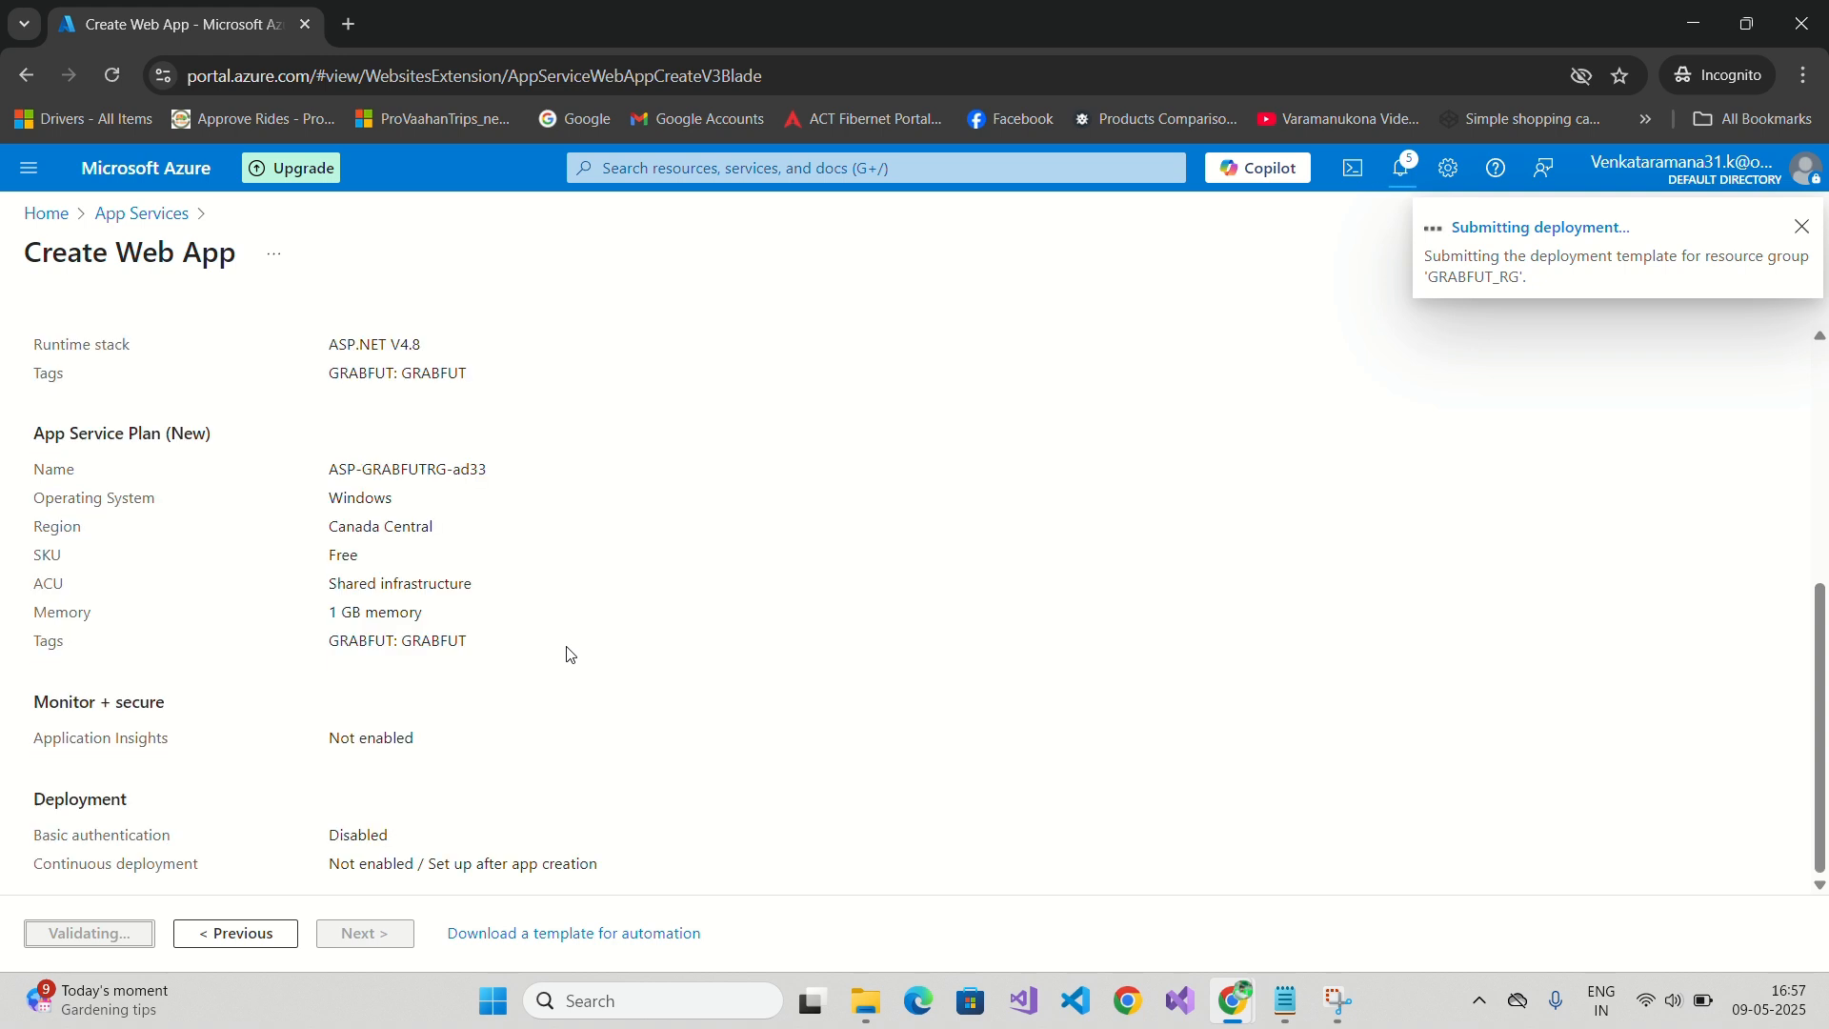
{"action": "scroll", "coordinate": [566, 656], "scroll_direction": "up", "scroll_amount": 5}
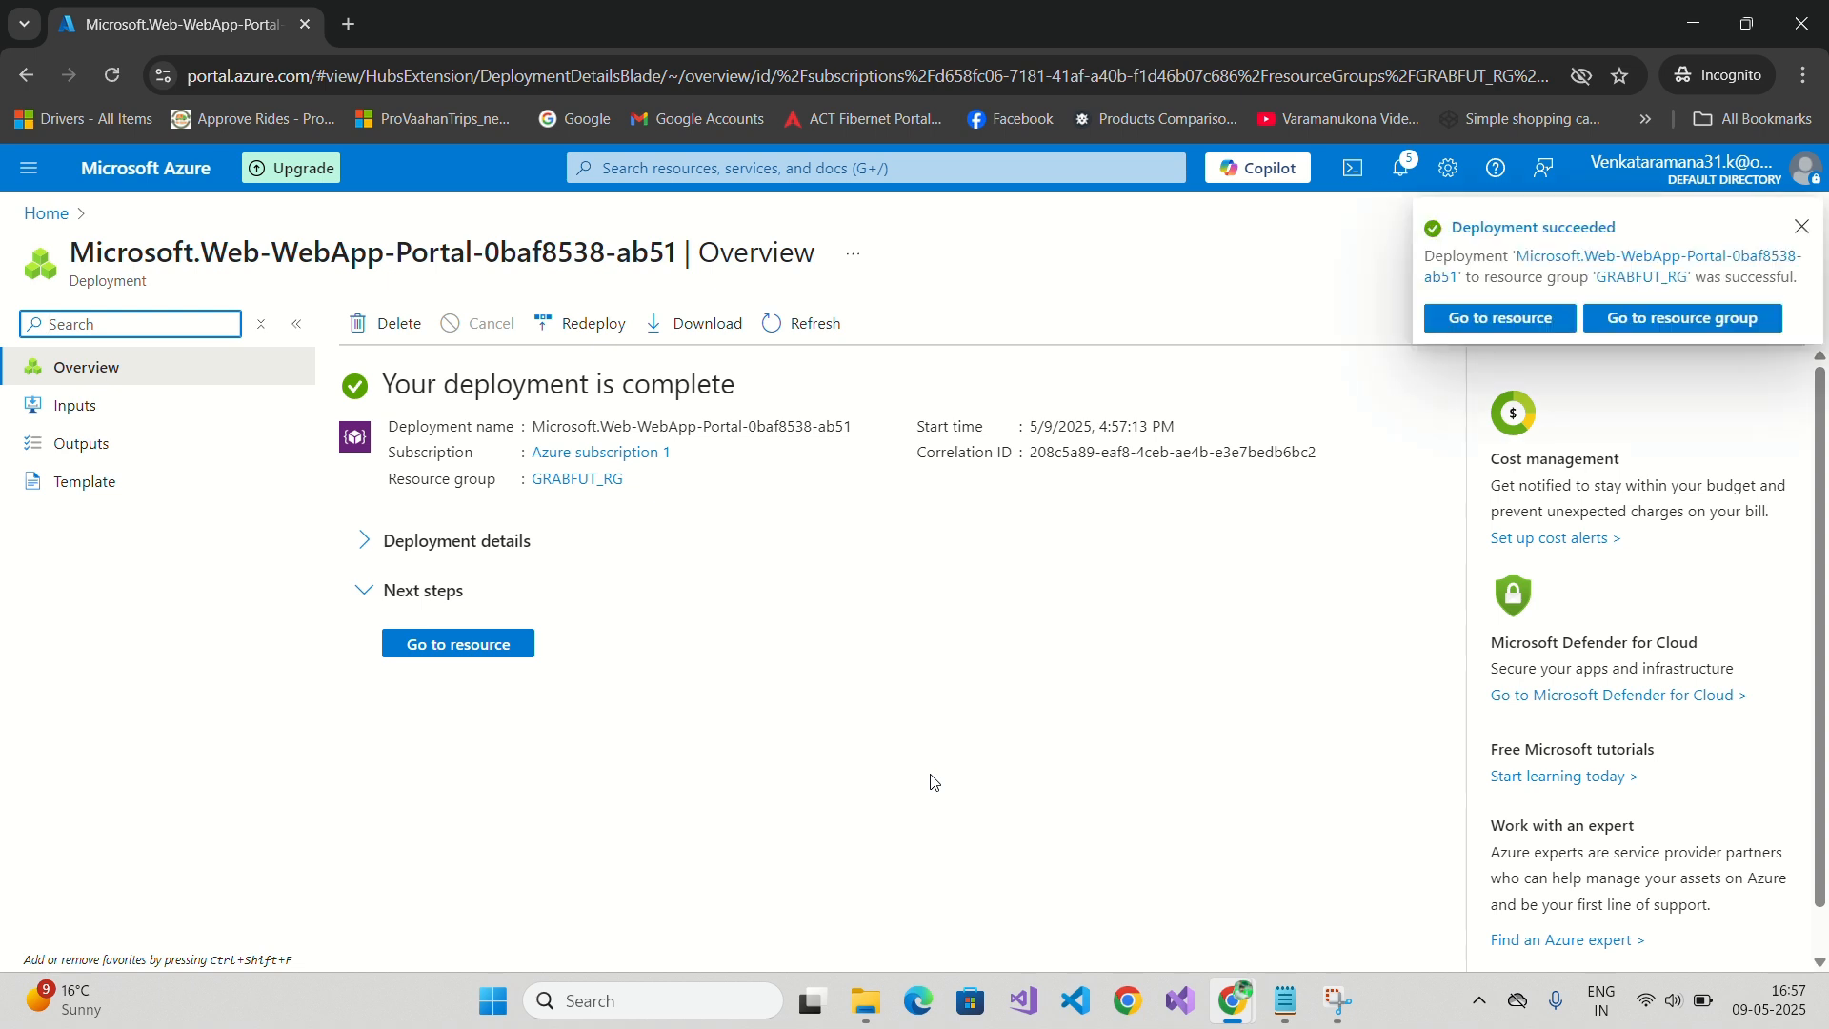
Open the deployed grabfut web app resource and browse to its live site.
{"action": "left_click", "coordinate": [500, 648]}
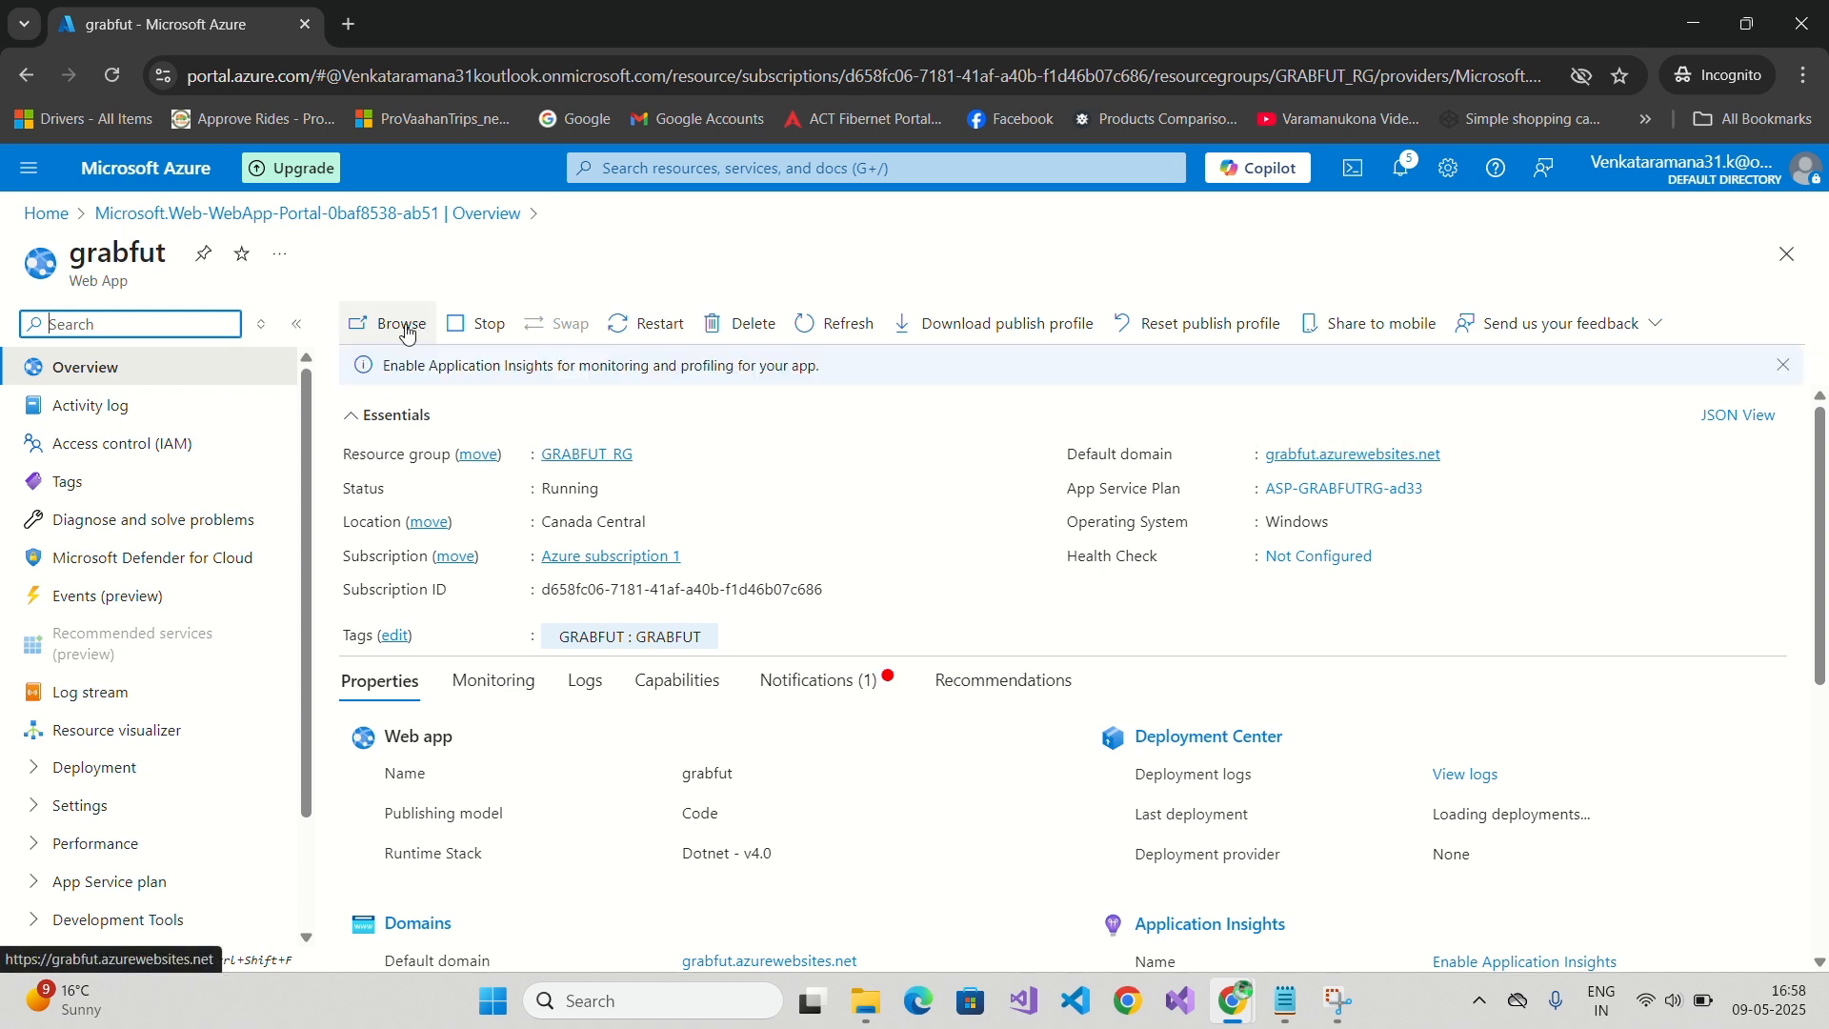
{"action": "left_click", "coordinate": [407, 332]}
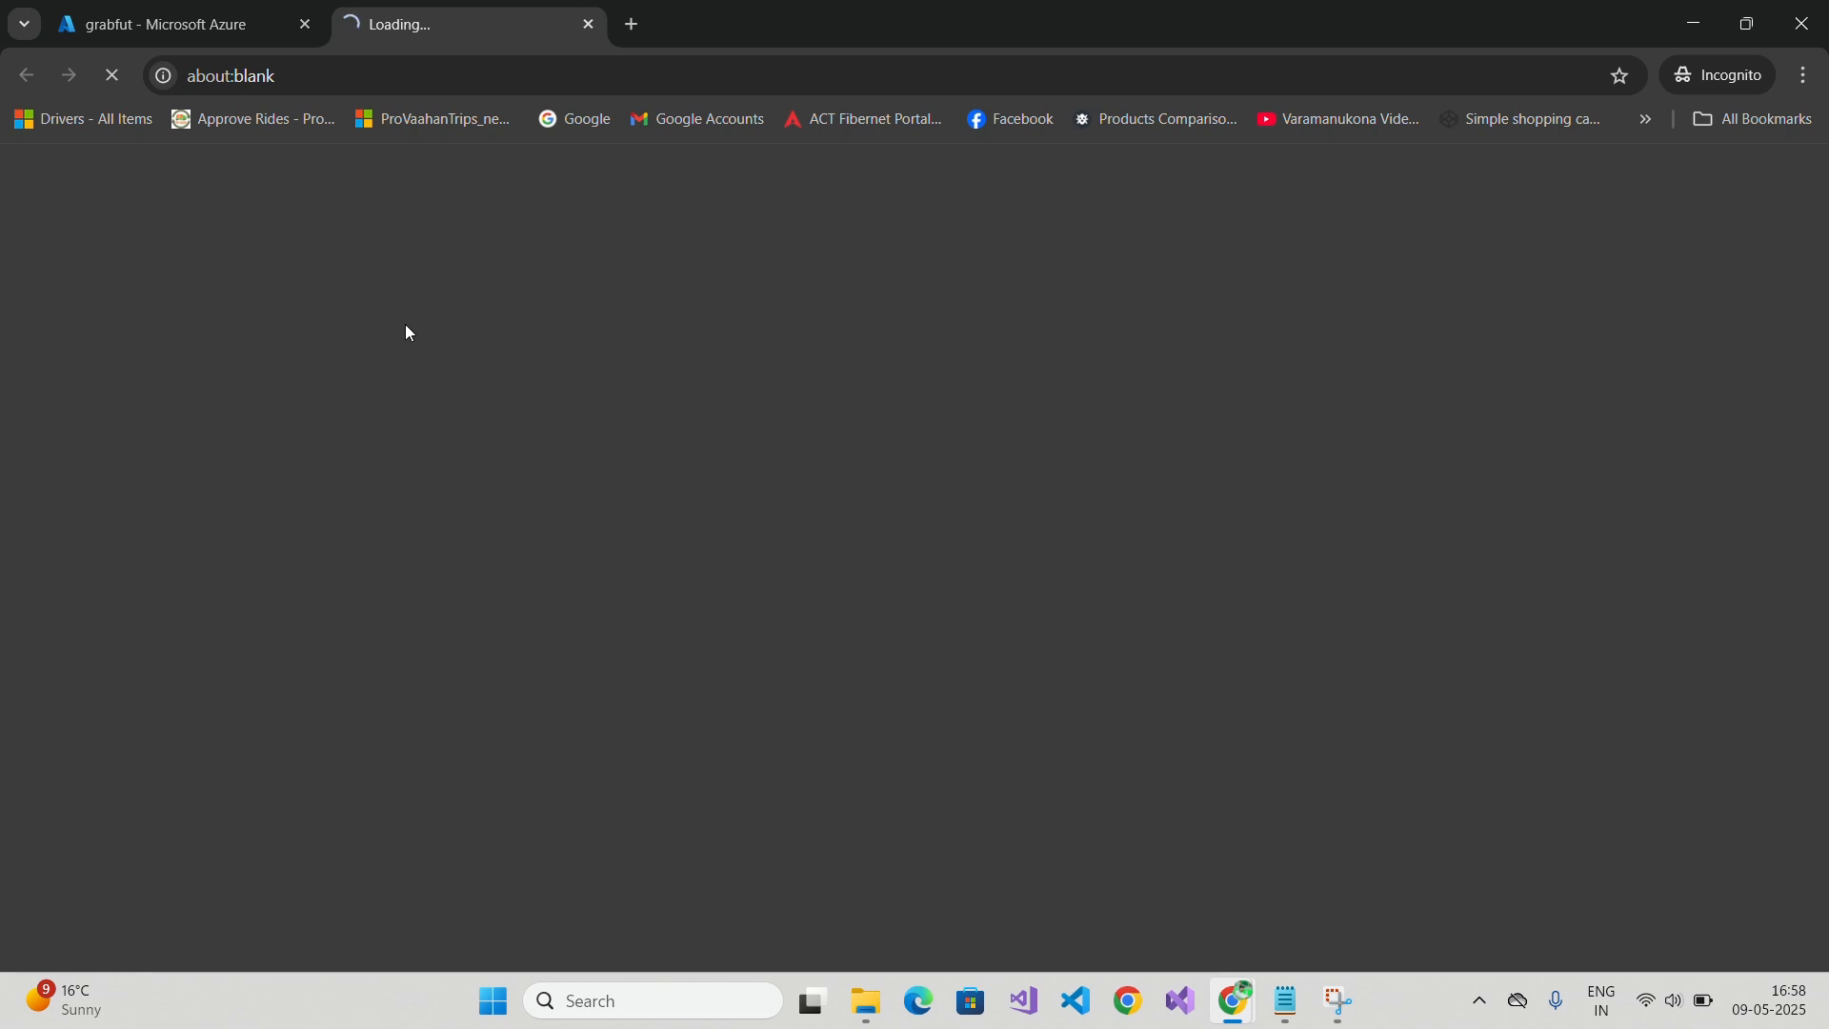